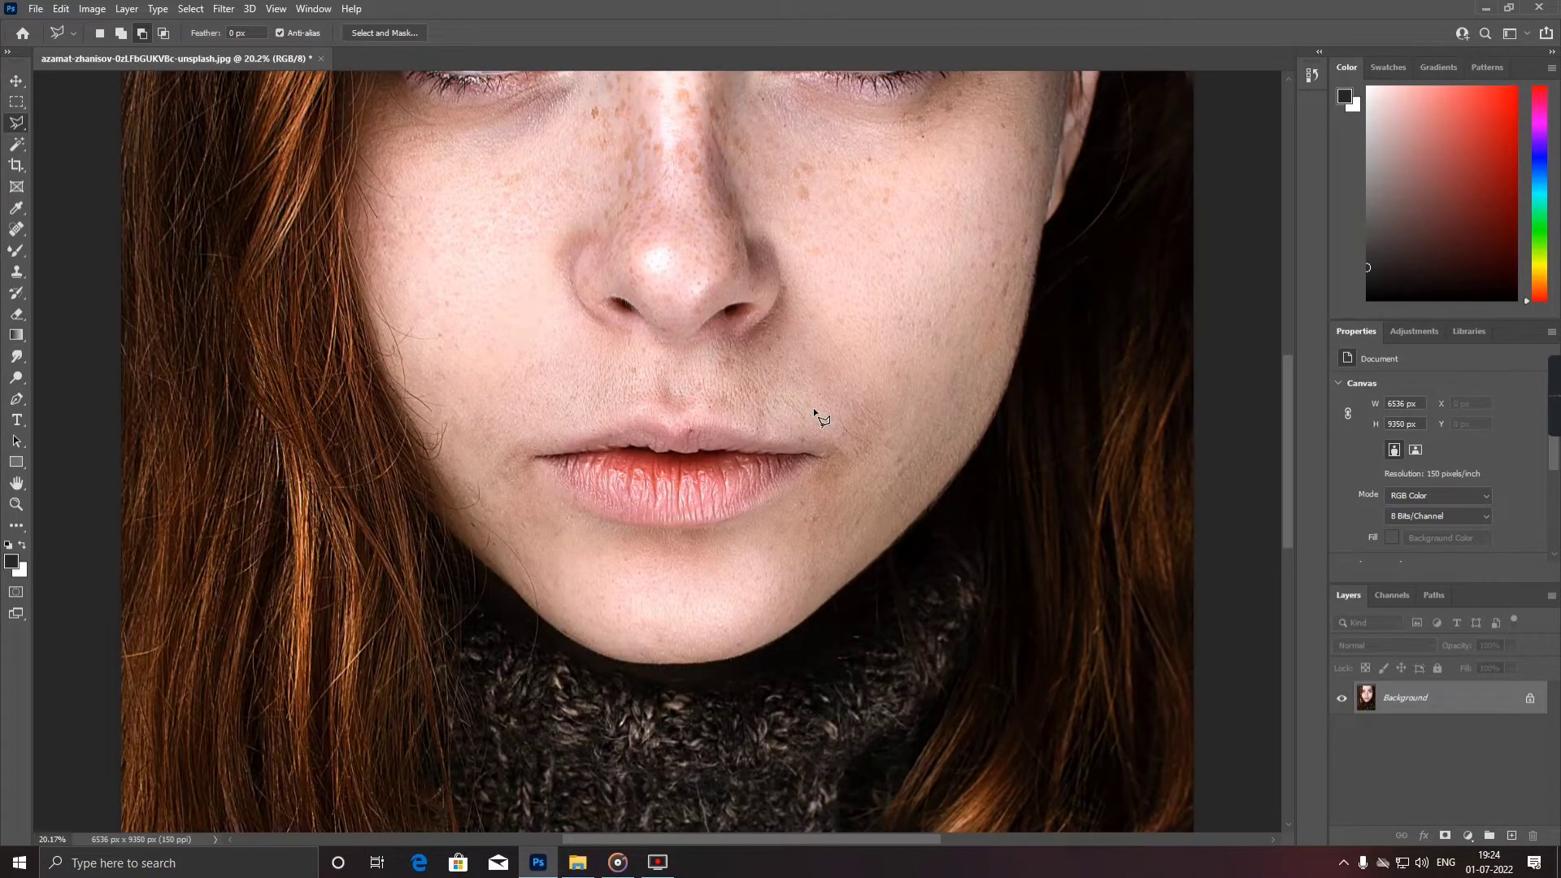
- Crop the portrait to a 4:5 ratio, shifting the photo down so the full forehead is kept and the sweater's lower edge is cut off
key("ctrl+0")
key("c")
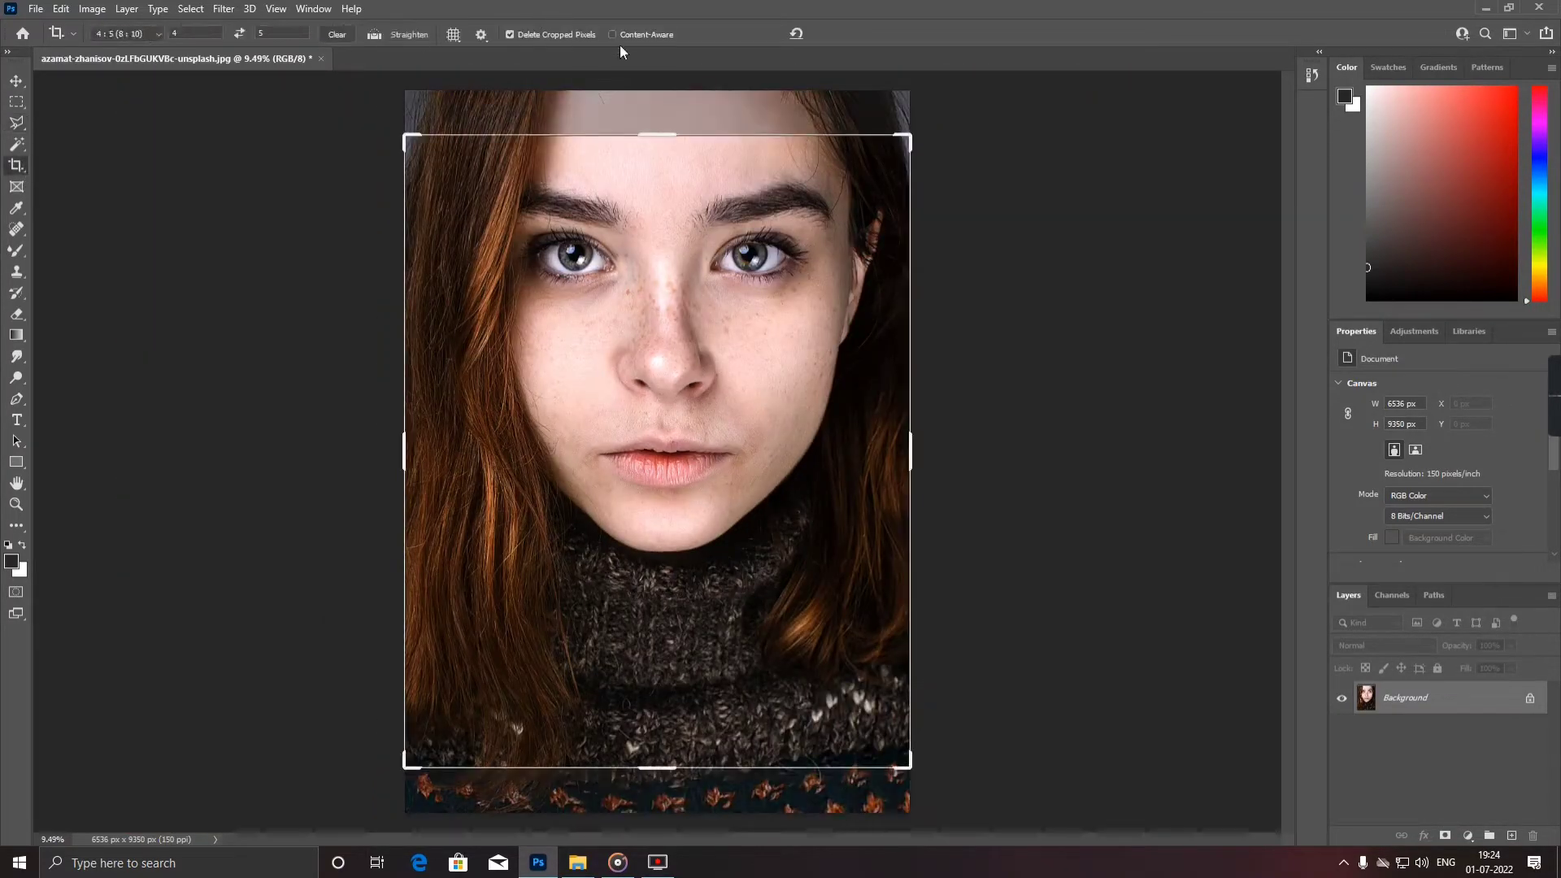
left_click_drag(746, 382, 720, 416)
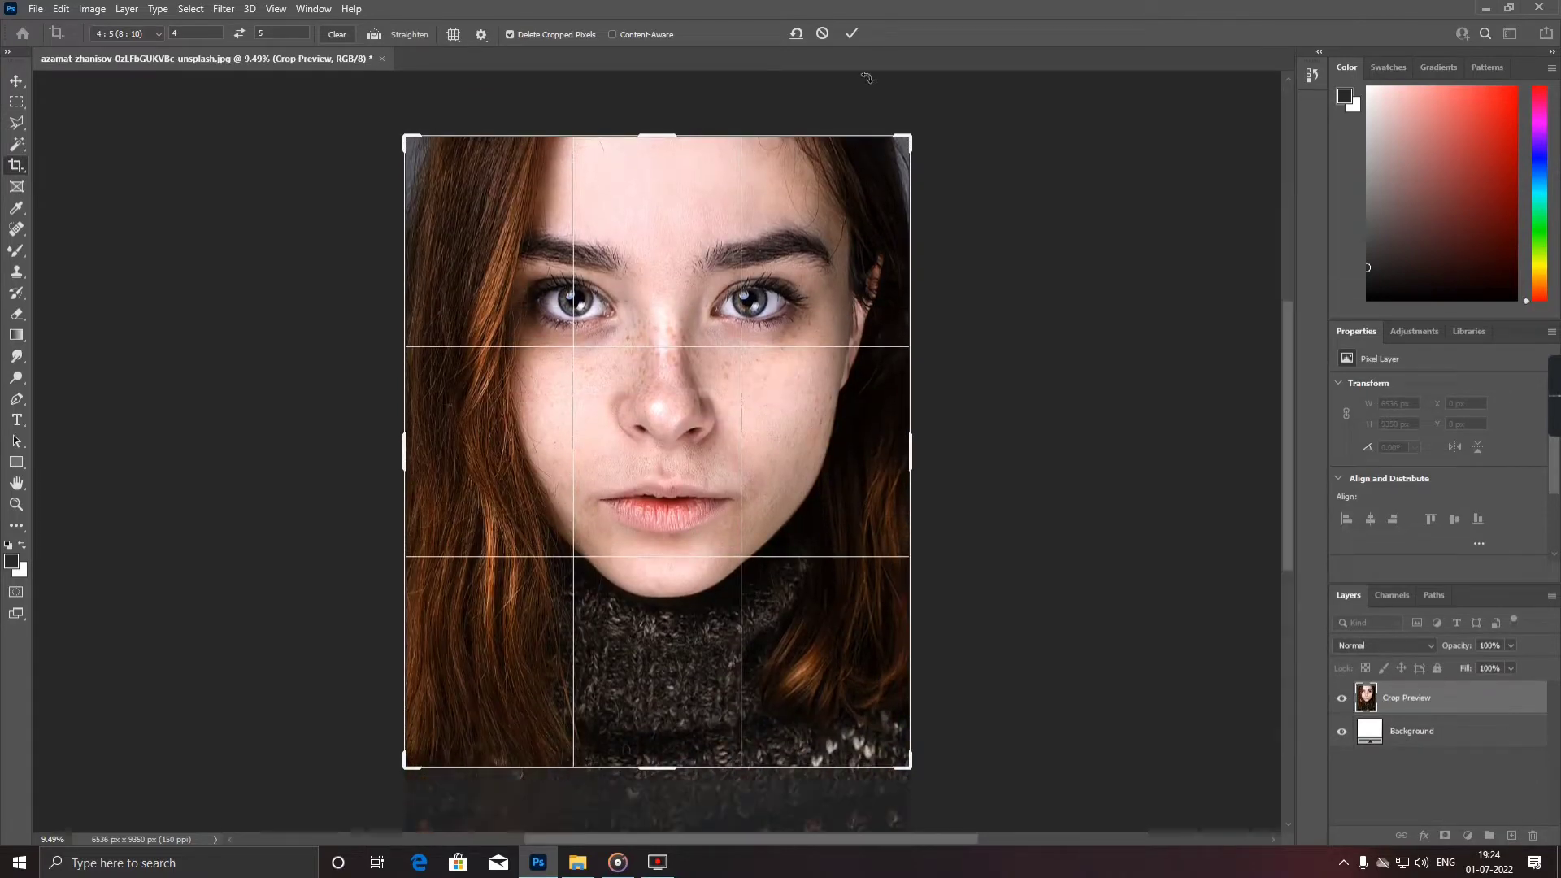
left_click(851, 34)
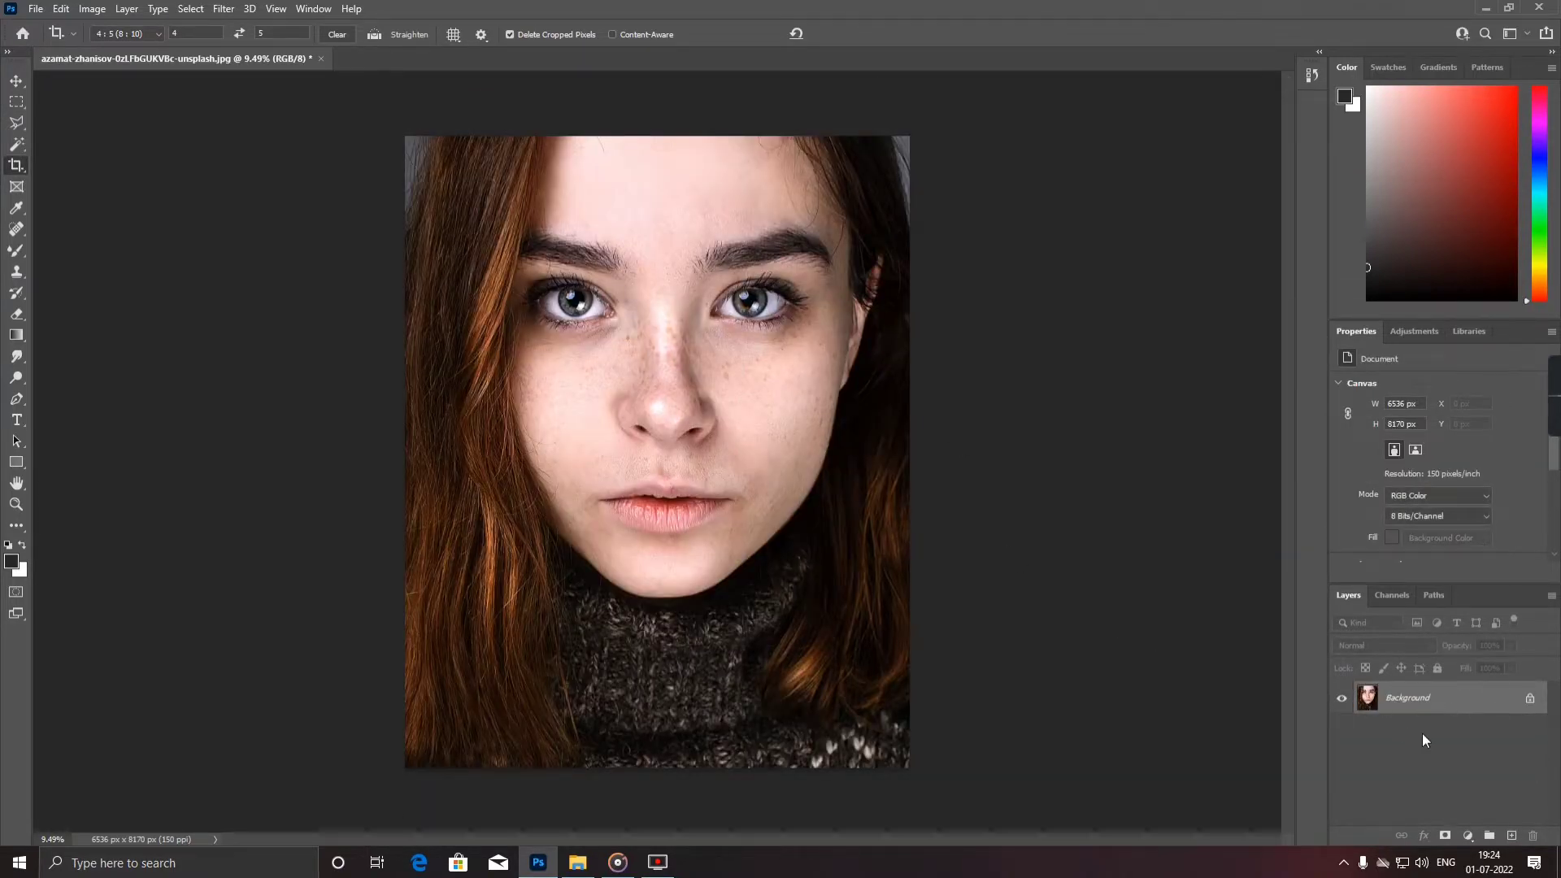
- Duplicate the Background layer and hide the original
key("ctrl+j")
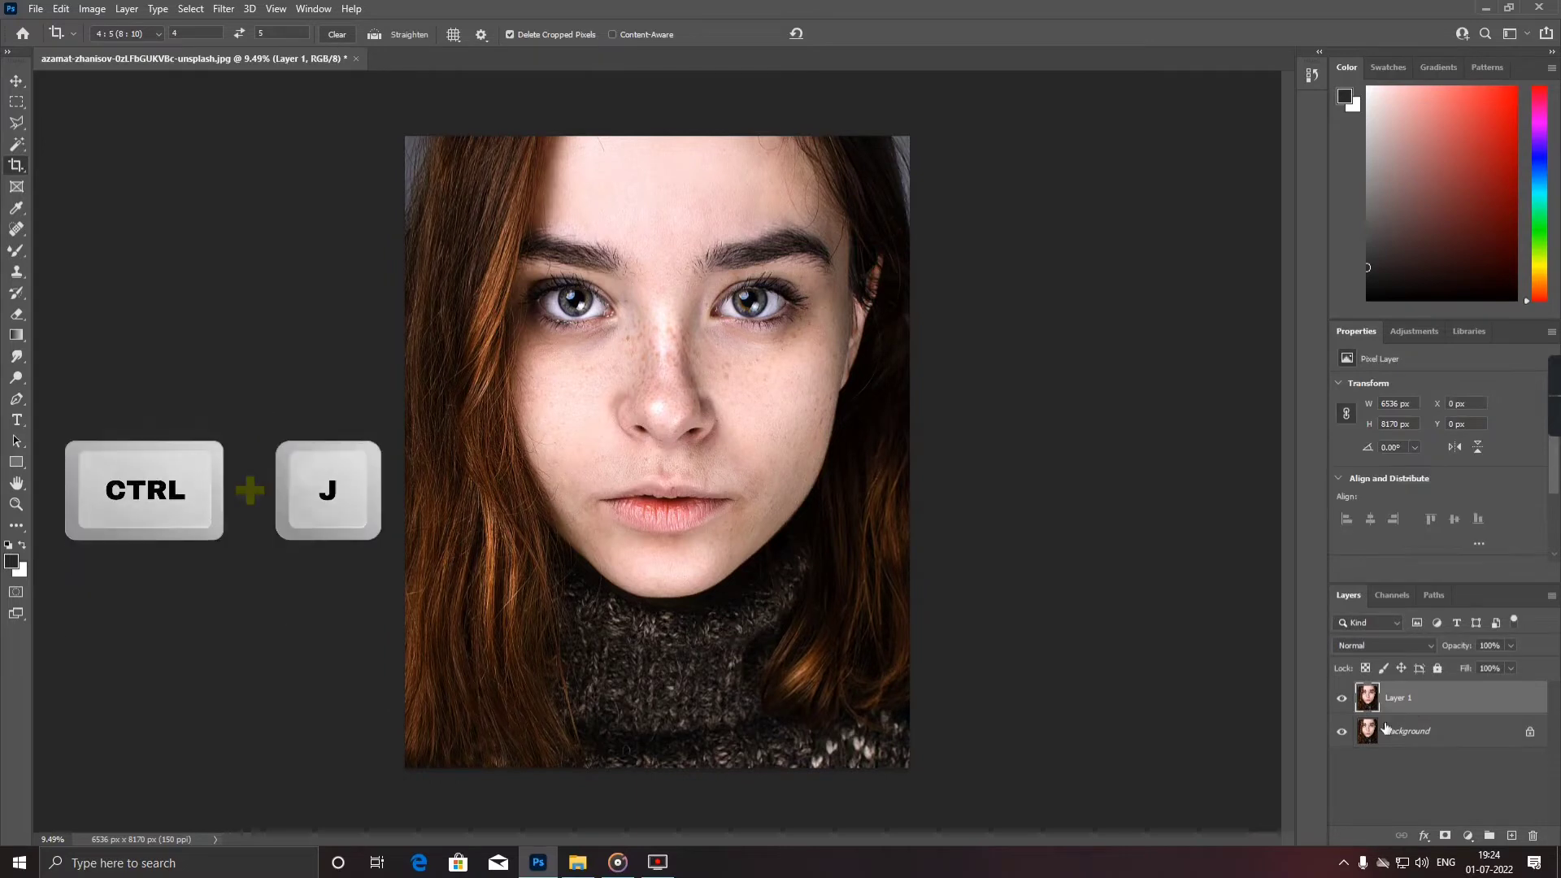
left_click(1342, 731)
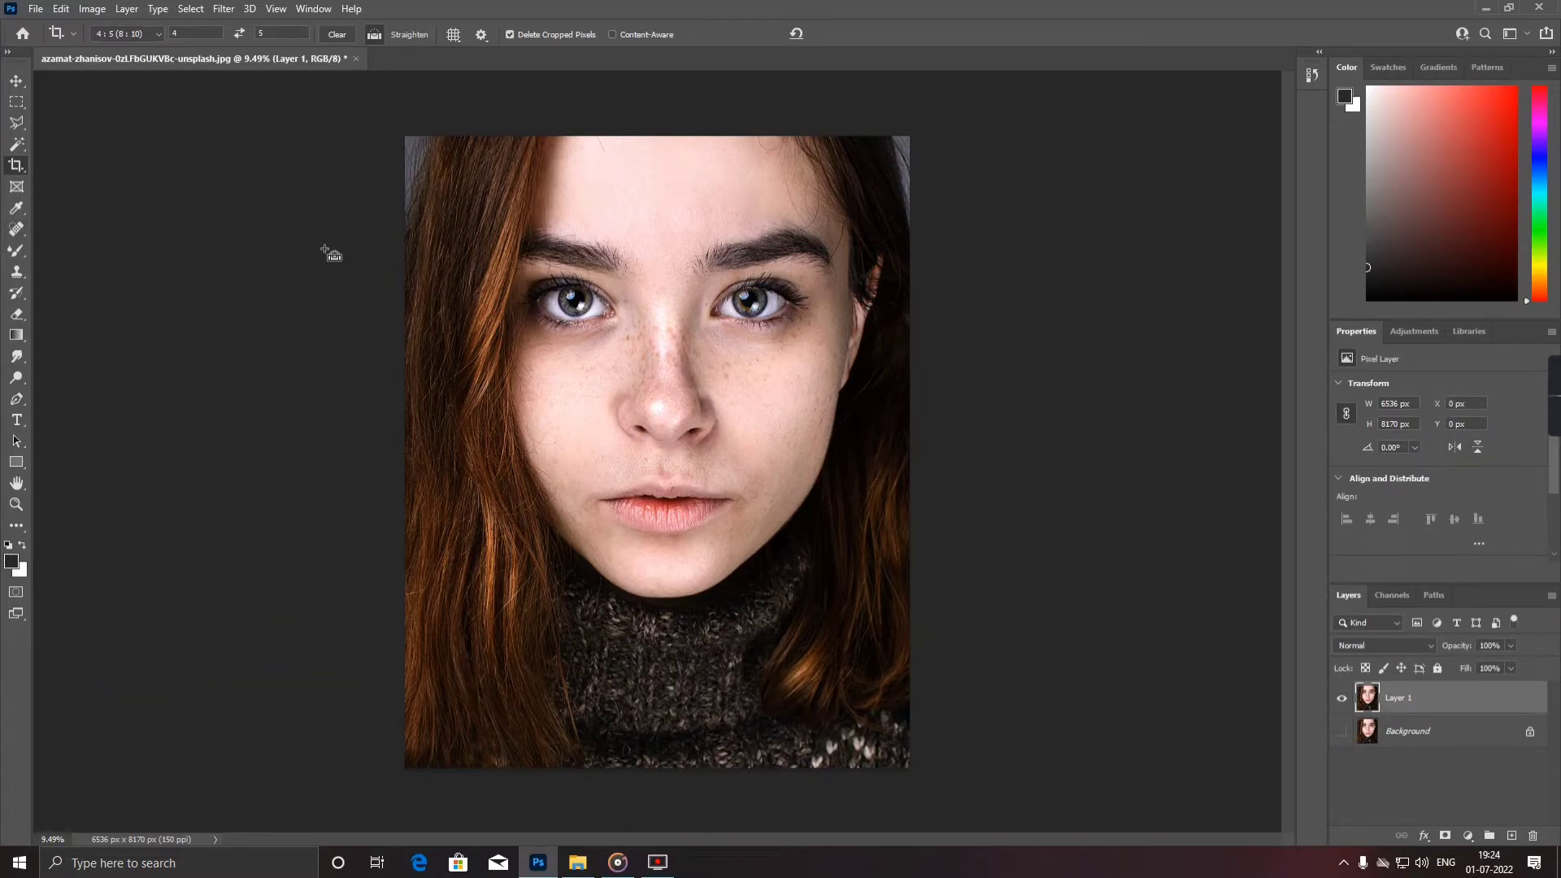
- Set the Spot Healing Brush to 234 px and heal the spots on the right outer cheek near the ear
scroll(329, 253, "up", 2)
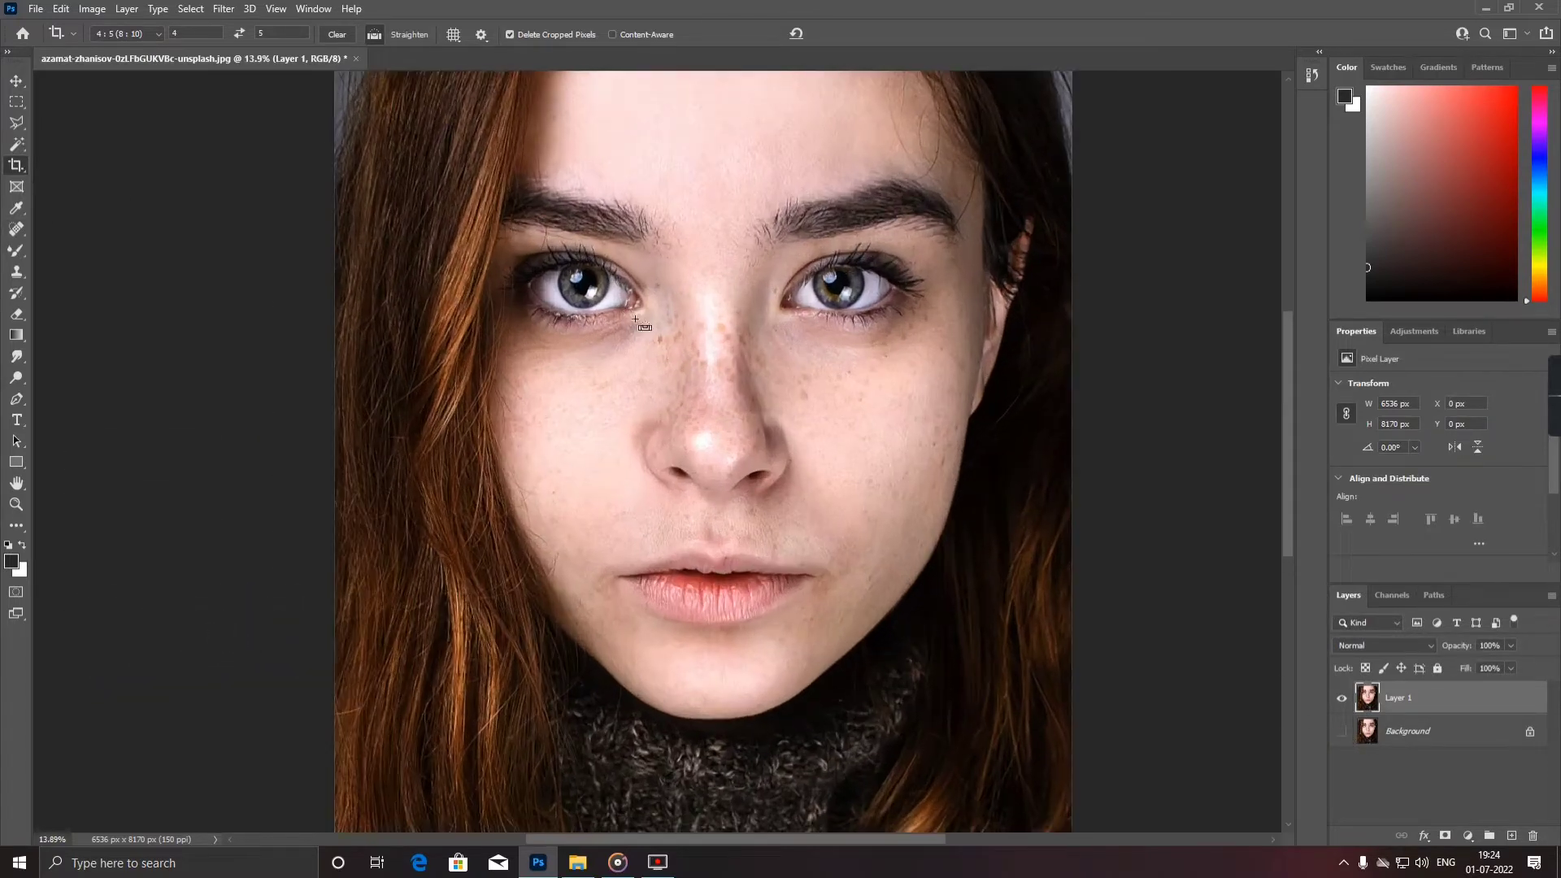
left_click(17, 230)
scroll(808, 446, "up", 3)
right_click(883, 421)
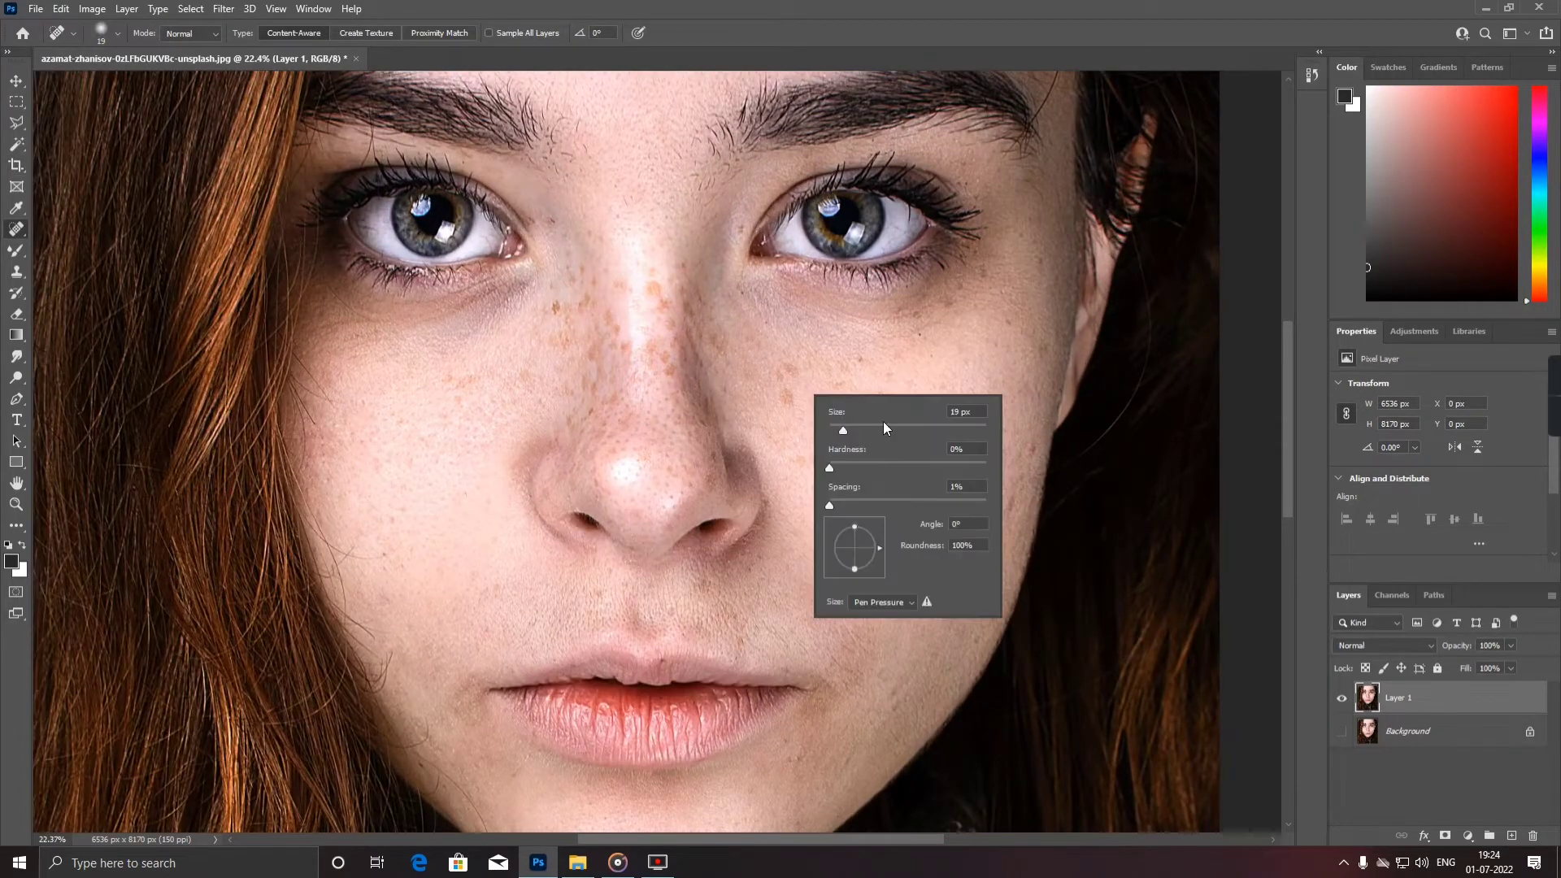
left_click(893, 426)
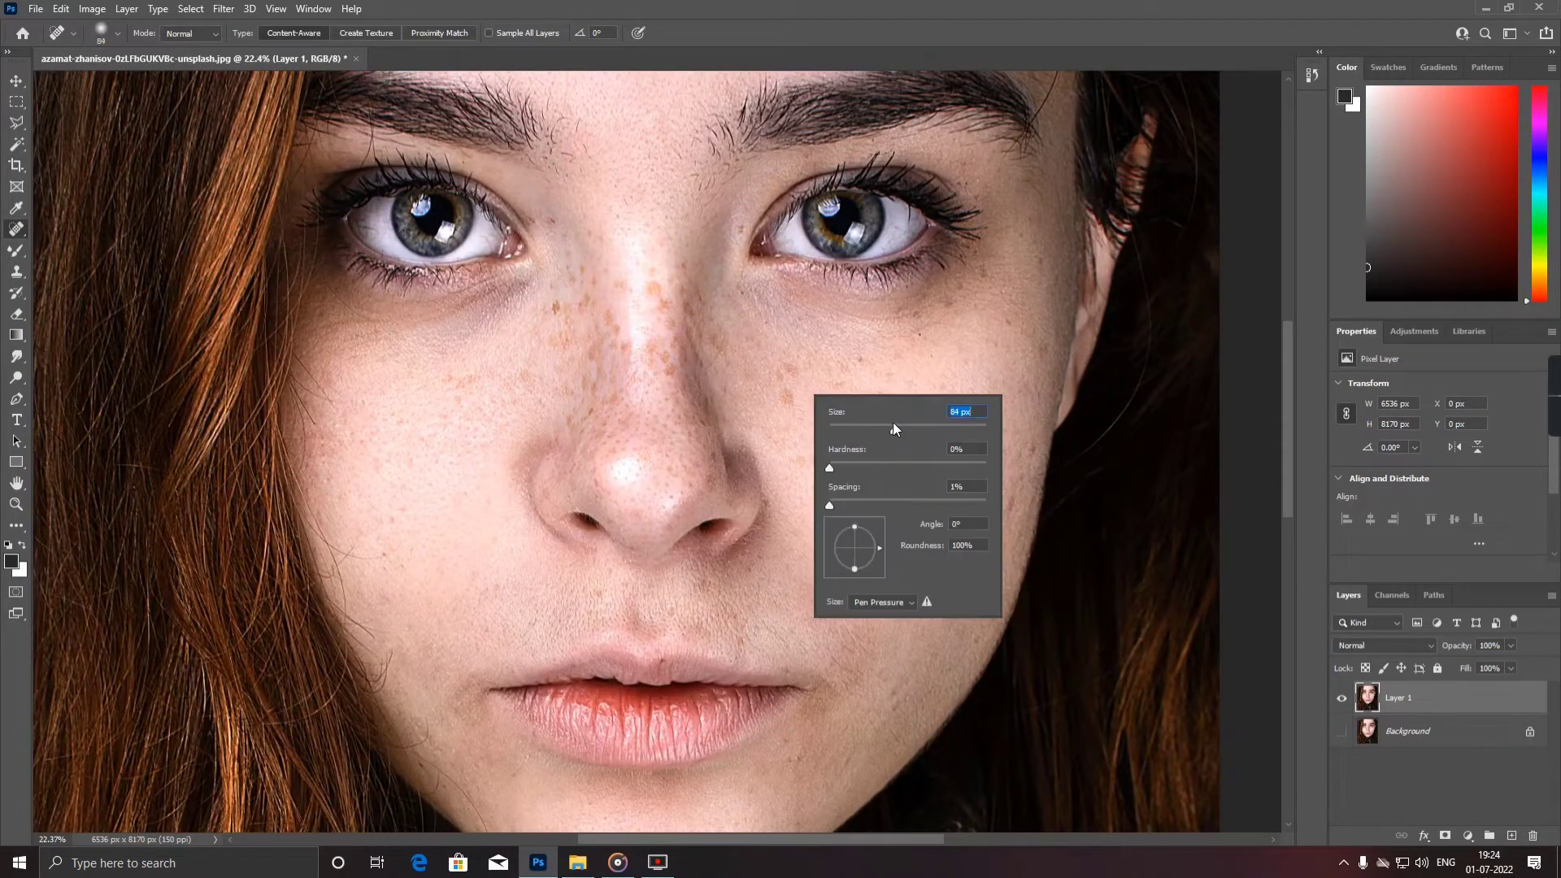
left_click(950, 427)
left_click(1016, 320)
left_click(1009, 319)
left_click(1032, 349)
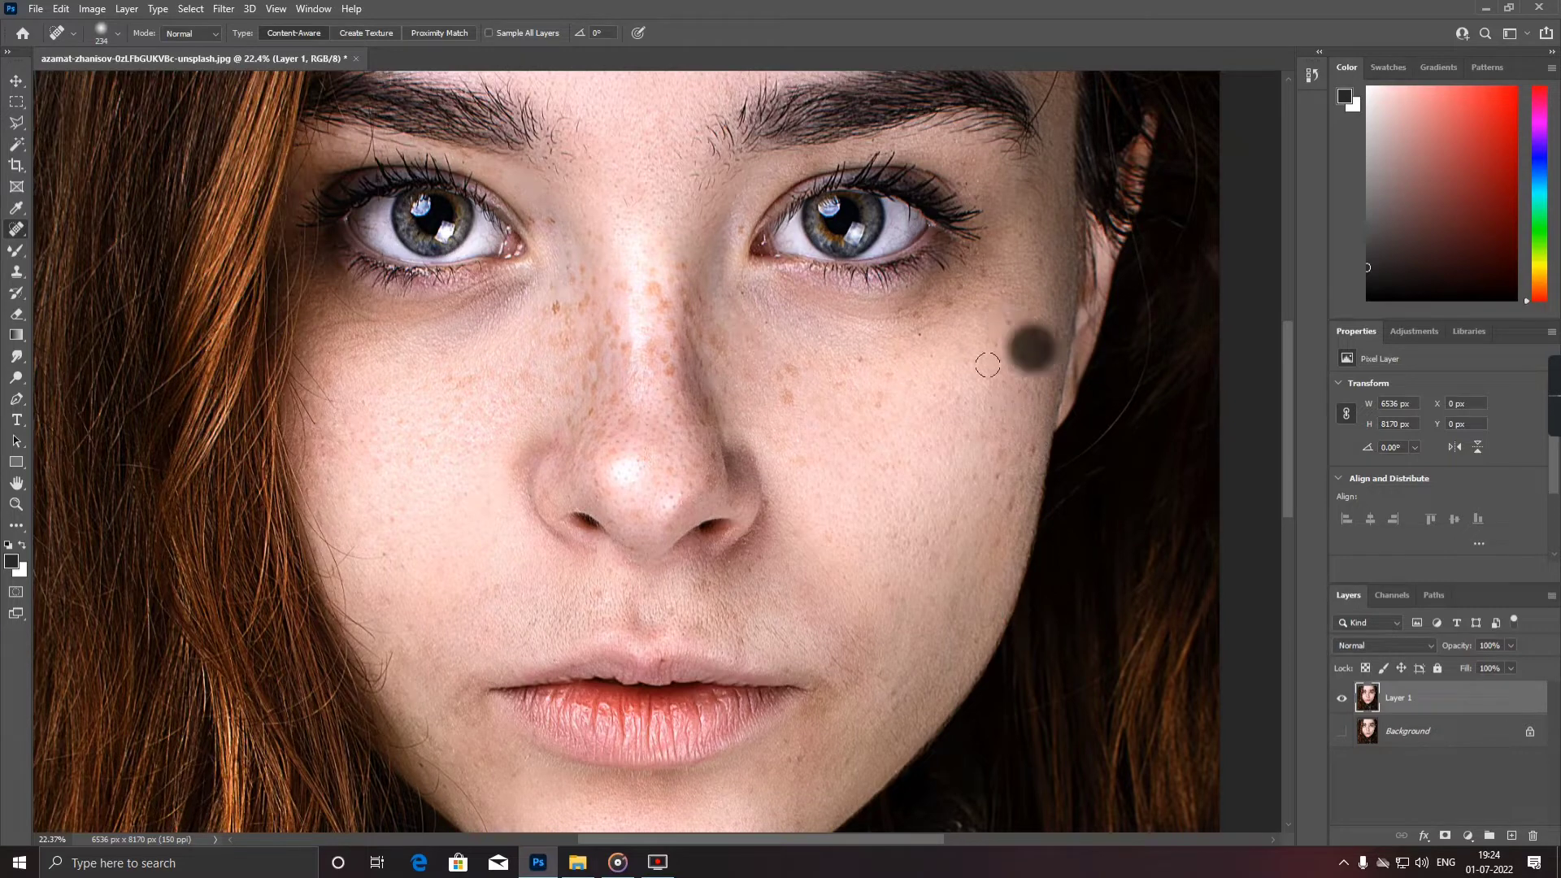
- Heal the freckles under the right eye, on the cheek beside the nose and along the outer cheek
left_click(791, 410)
left_click(800, 464)
left_click(818, 428)
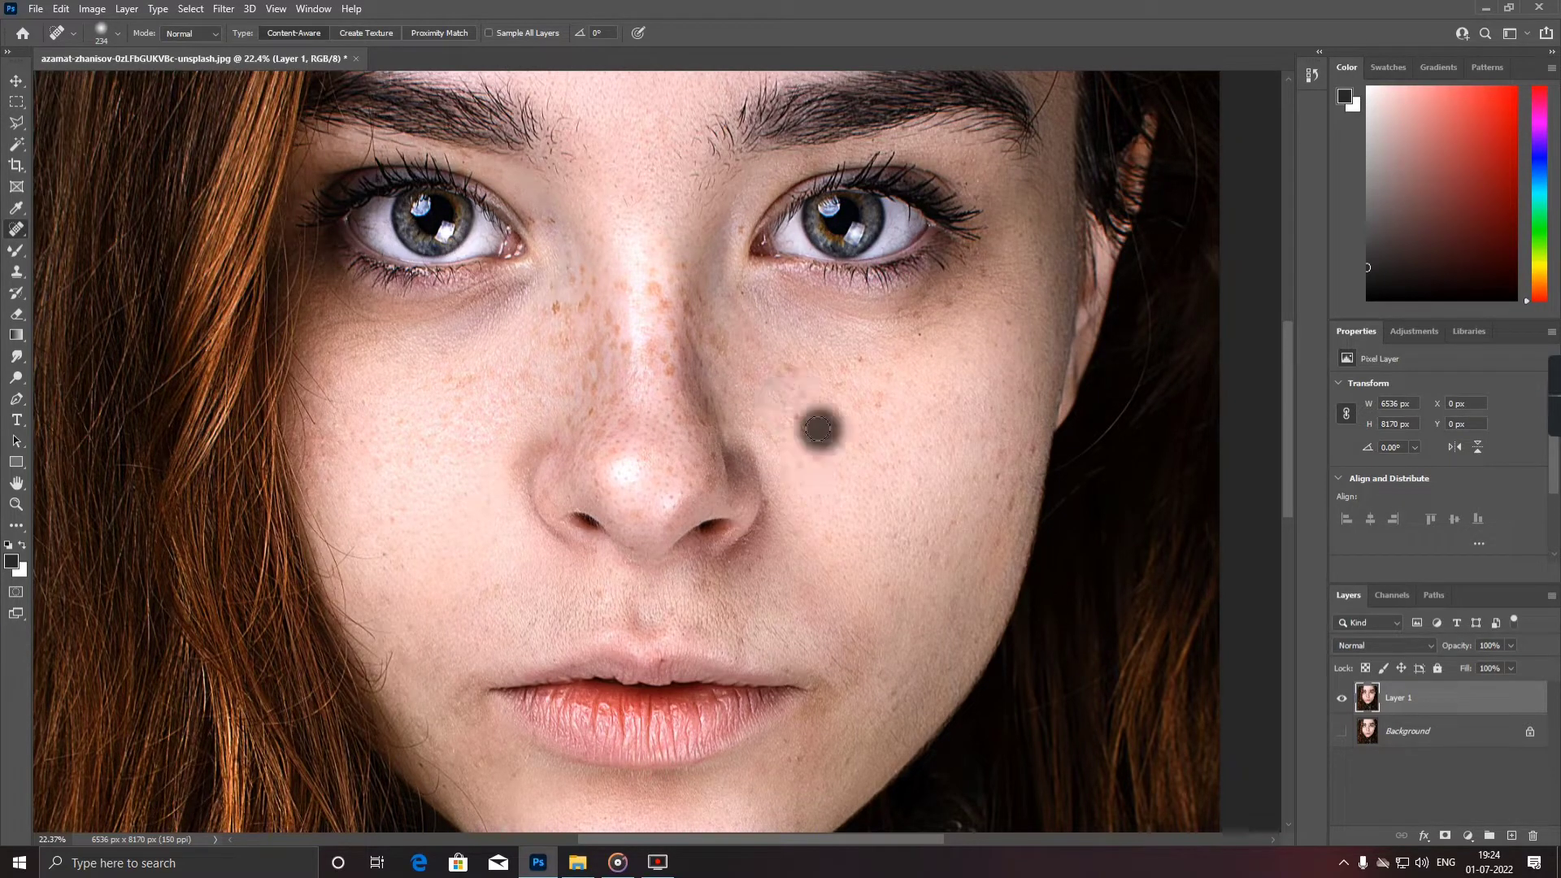
left_click(783, 371)
left_click(890, 374)
left_click(941, 306)
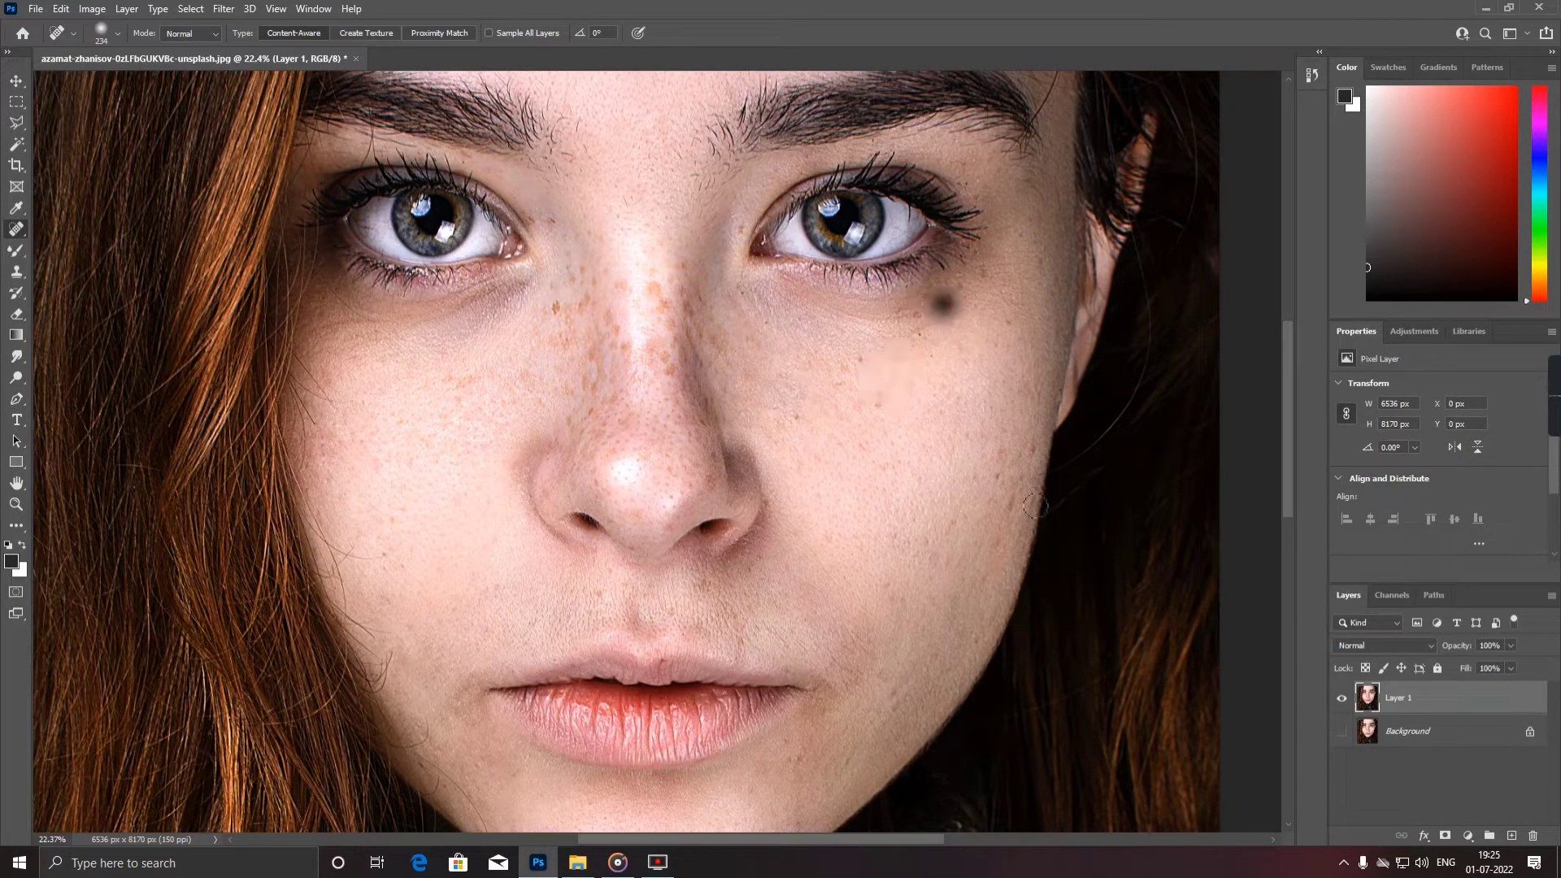
left_click(1019, 451)
left_click(1007, 492)
left_click(852, 363)
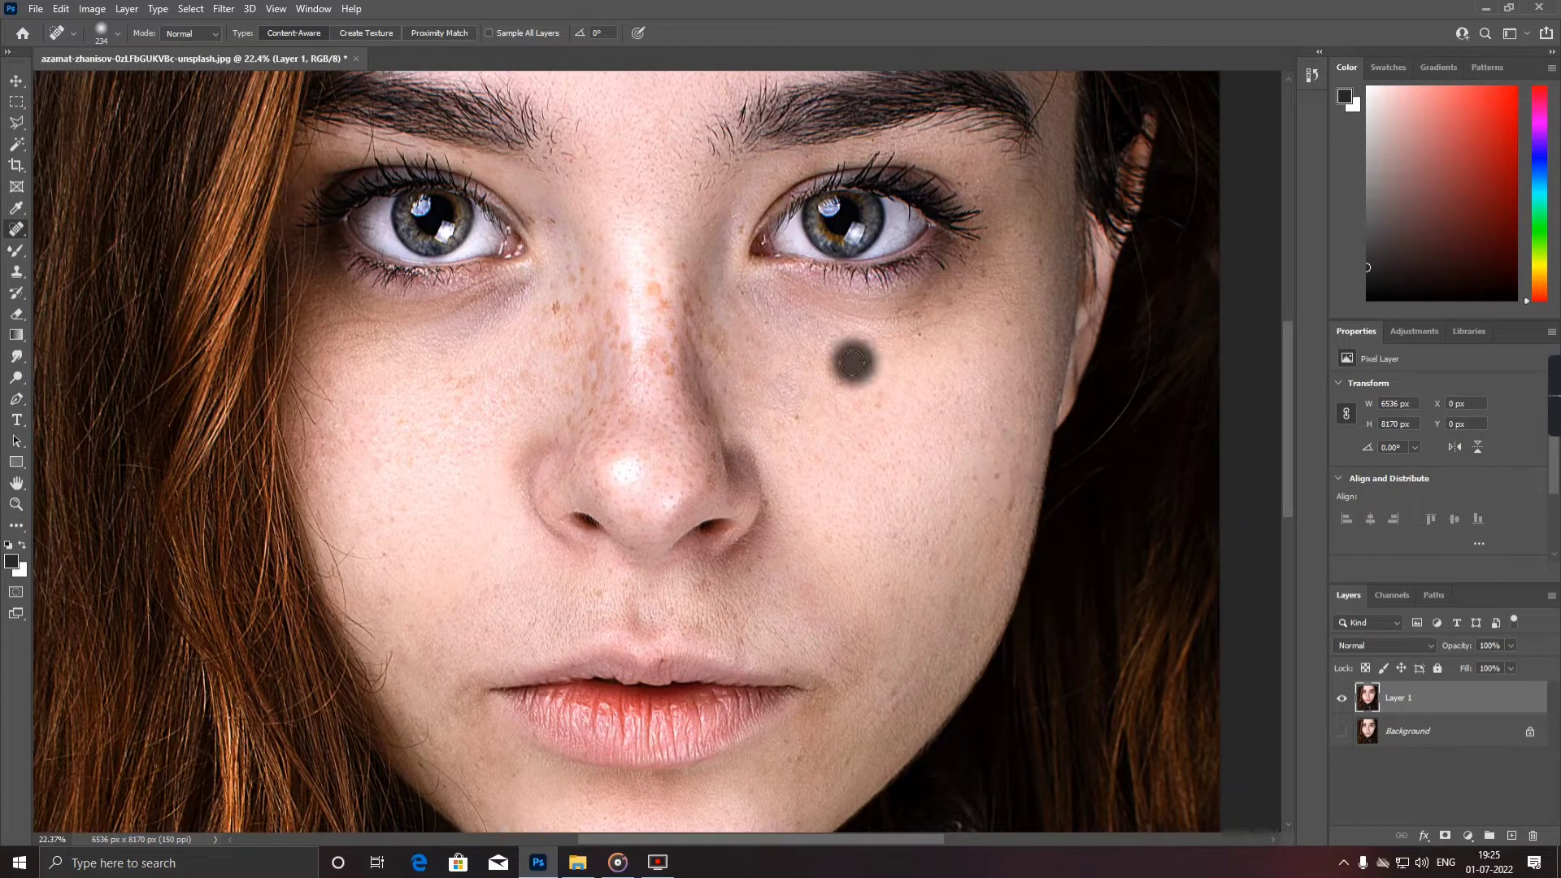
- Heal freckles at the top of the nose bridge and remaining spots on the right cheek and temple
left_click_drag(651, 285, 627, 272)
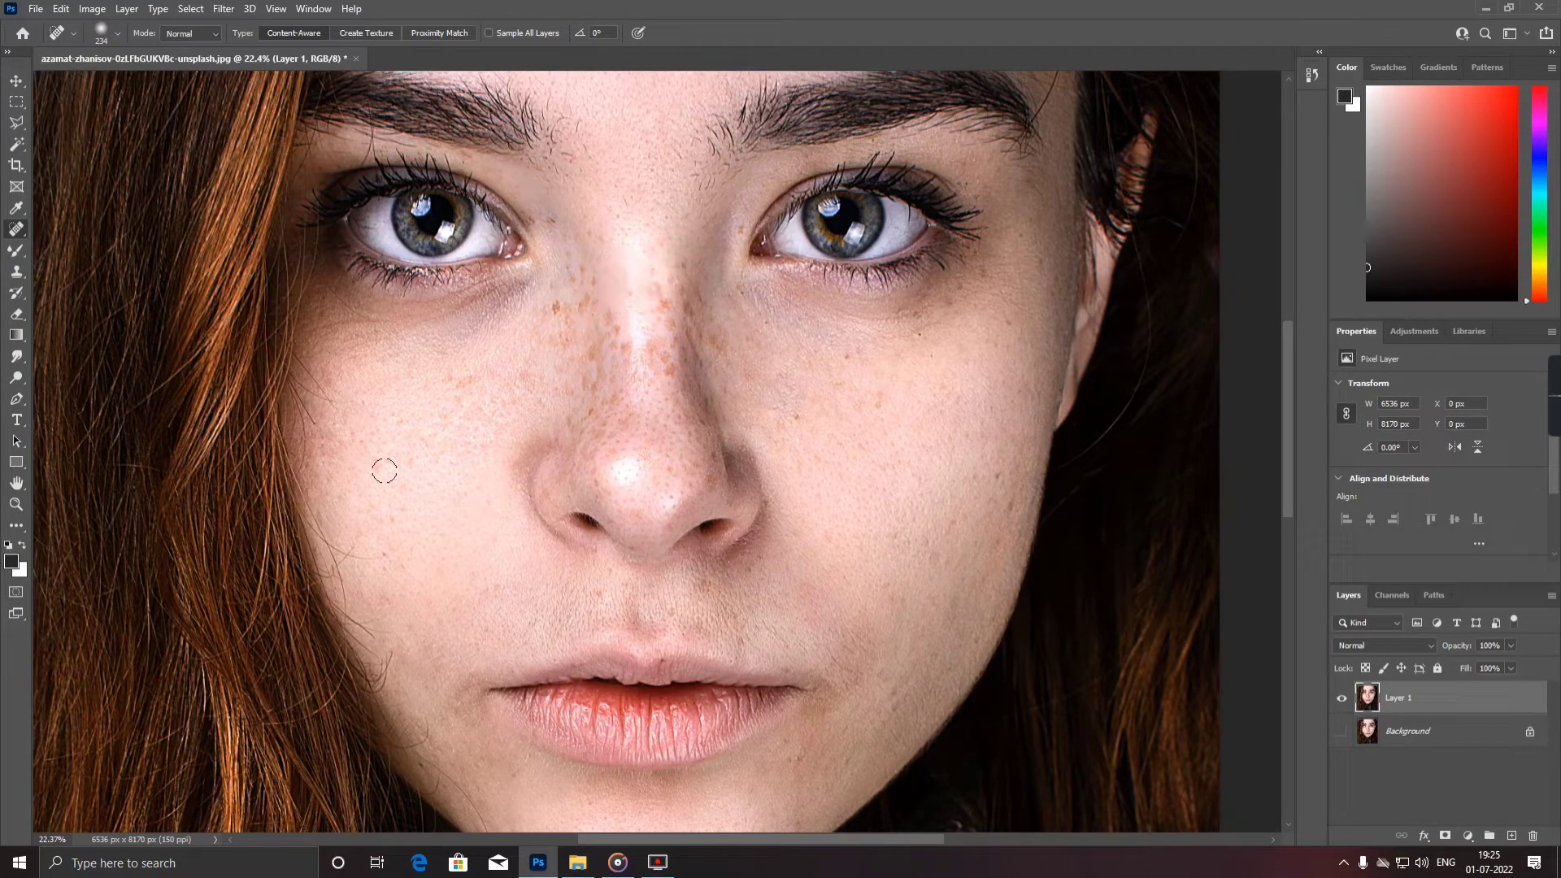
left_click(876, 405)
left_click(850, 360)
left_click(1026, 261)
left_click(1007, 320)
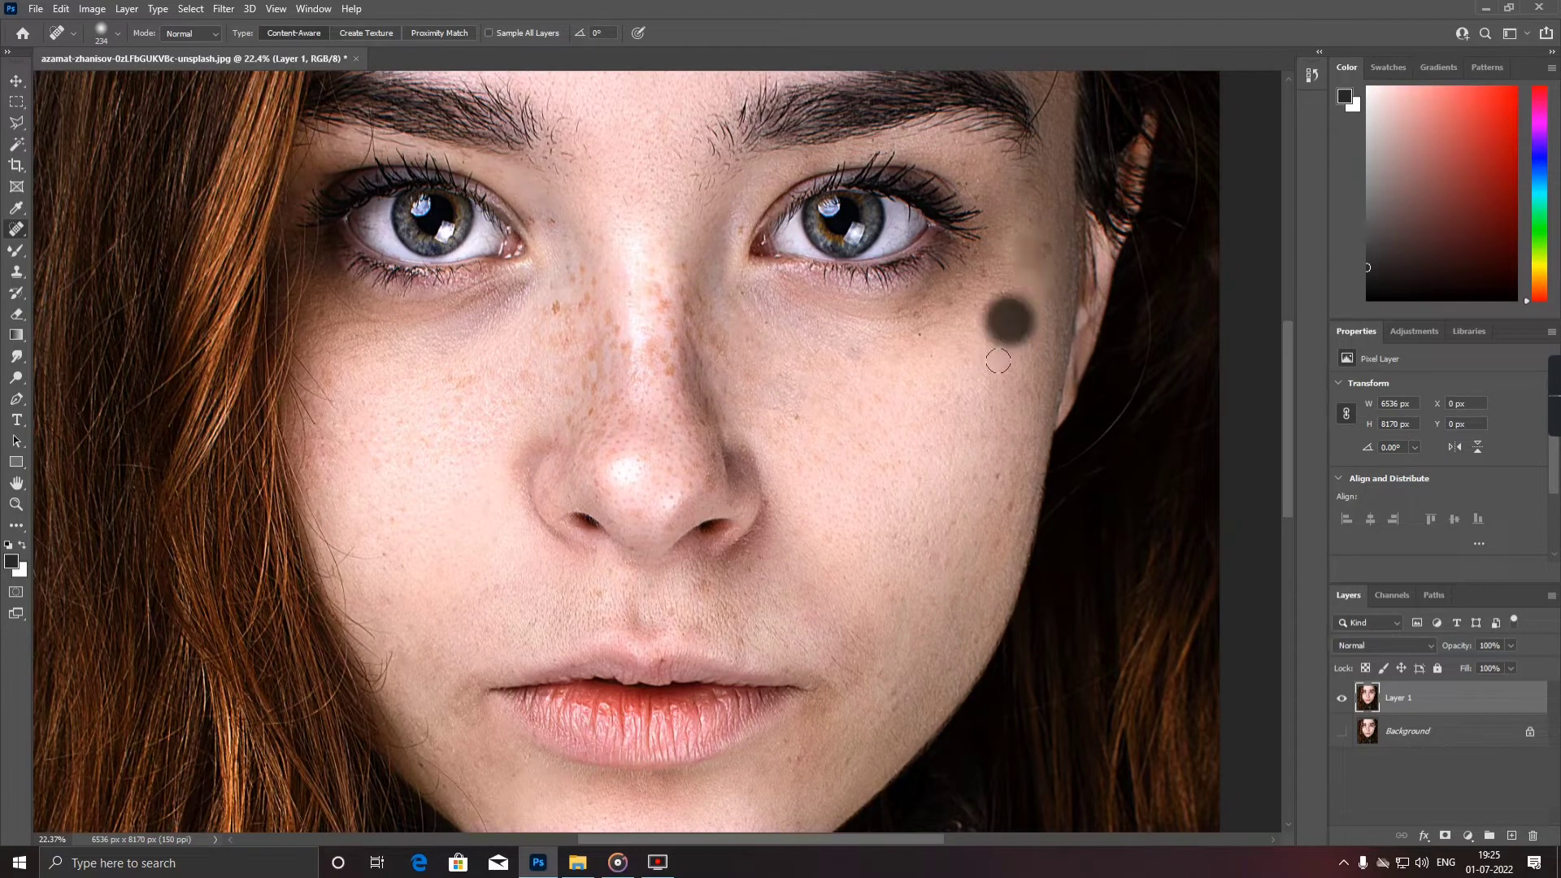
- Reduce the healing brush to 142 px and heal the spots around the inner corners of both eyes
right_click(795, 376)
left_click_drag(931, 413, 909, 413)
left_click(658, 279)
left_click(737, 232)
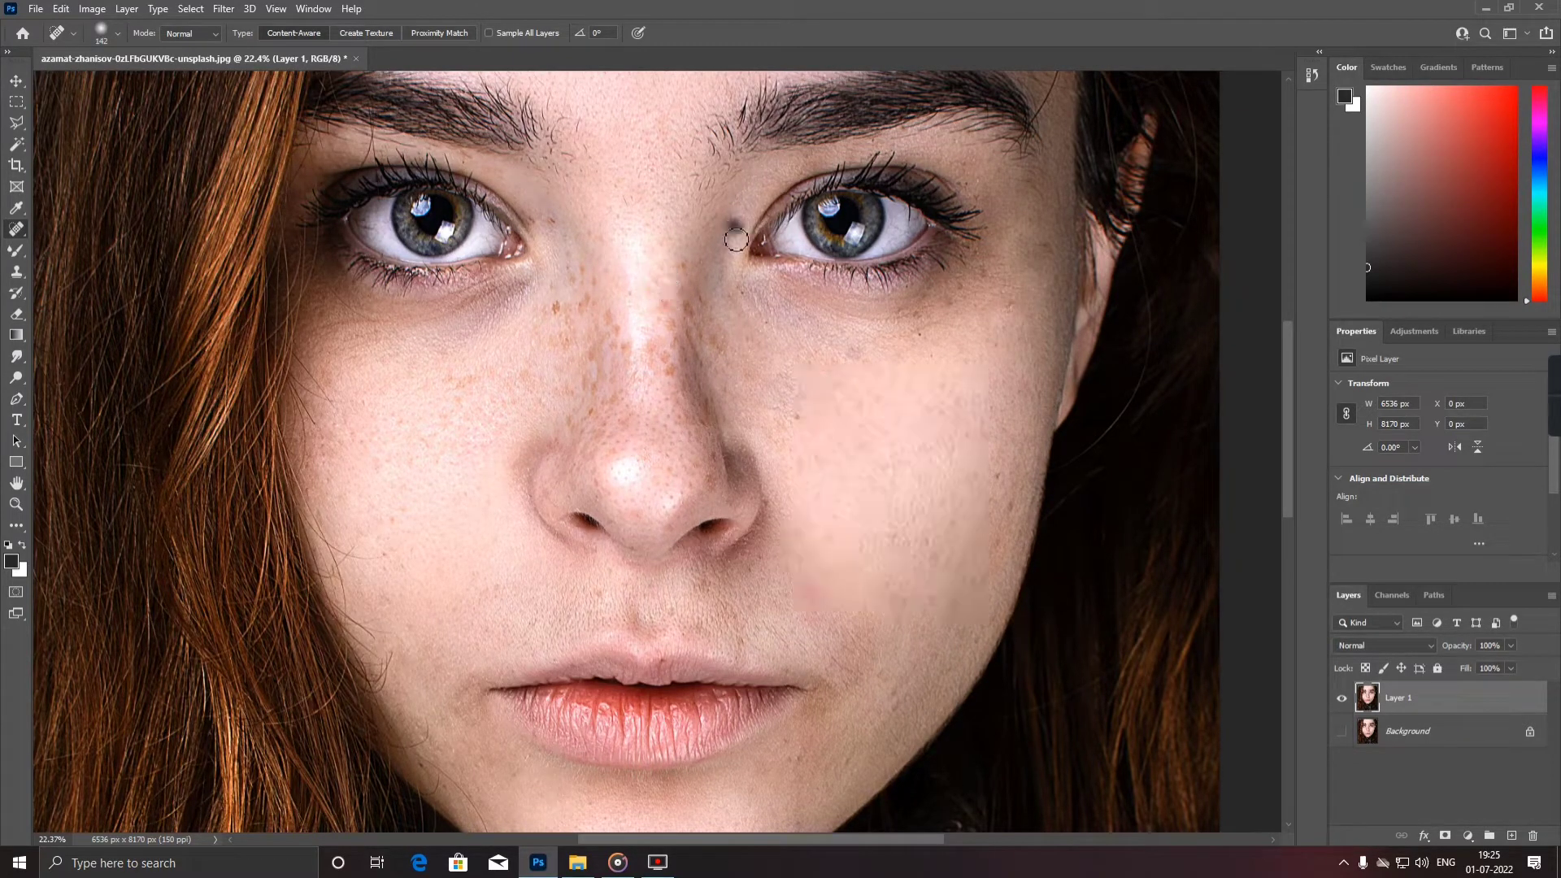
left_click(740, 227)
left_click(552, 224)
left_click(577, 268)
left_click(592, 273)
- Heal the freckles along the nose bridge with repeated dabs
left_click(679, 267)
left_click(686, 300)
left_click(665, 356)
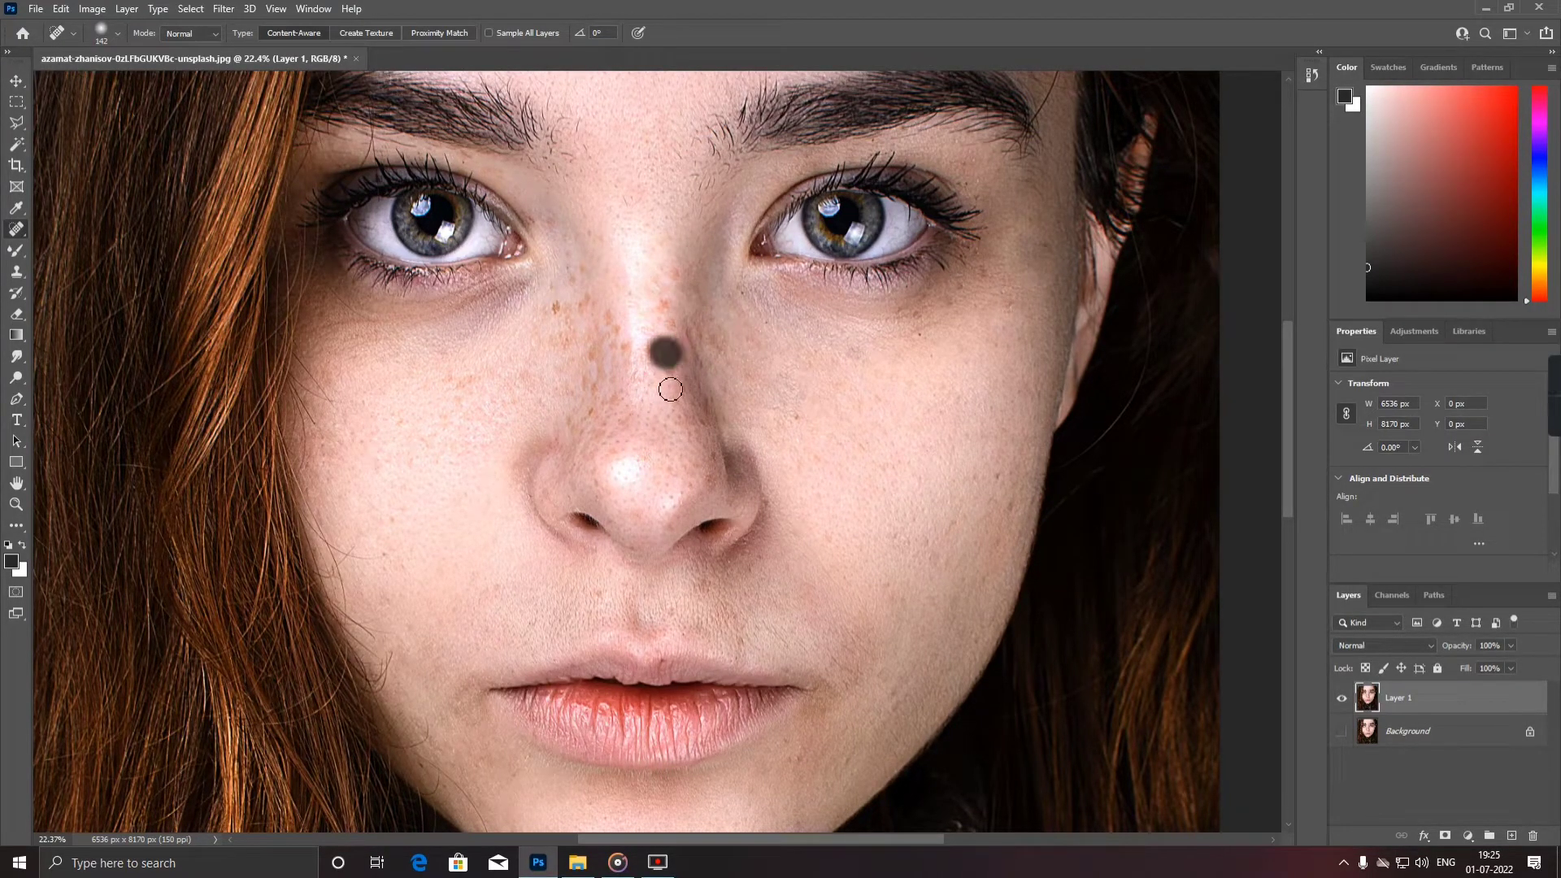
left_click(668, 317)
left_click(677, 278)
left_click(671, 327)
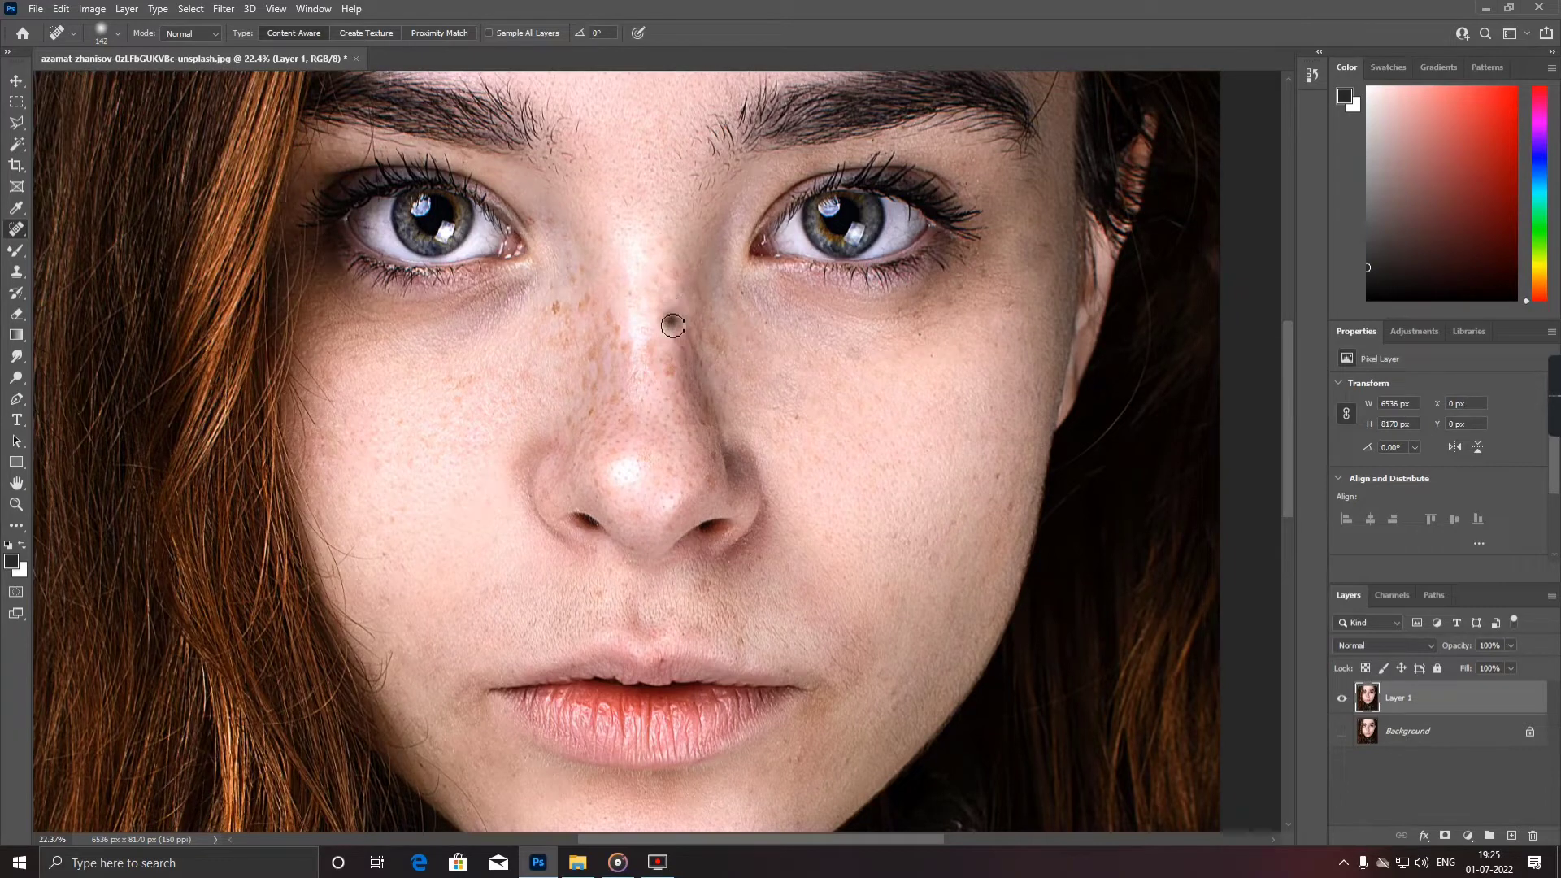
left_click(648, 348)
left_click(673, 371)
left_click(669, 371)
left_click(674, 333)
left_click(674, 278)
- Heal the remaining freckles across both sides of the upper nose bridge
scroll(570, 291, "up", 2)
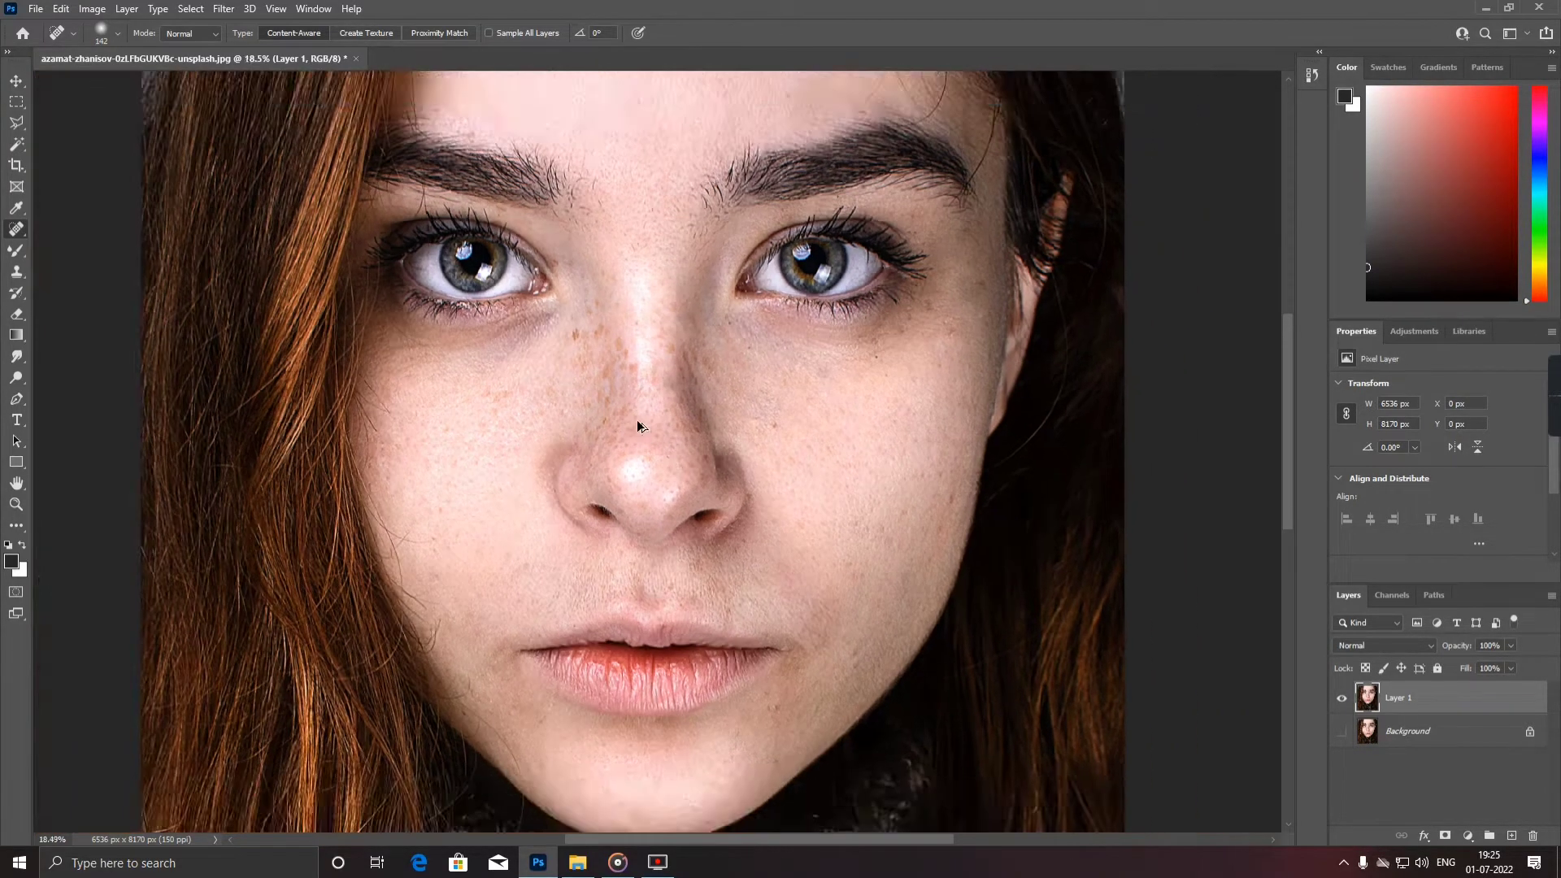
left_click(557, 310)
left_click(595, 309)
left_click(622, 332)
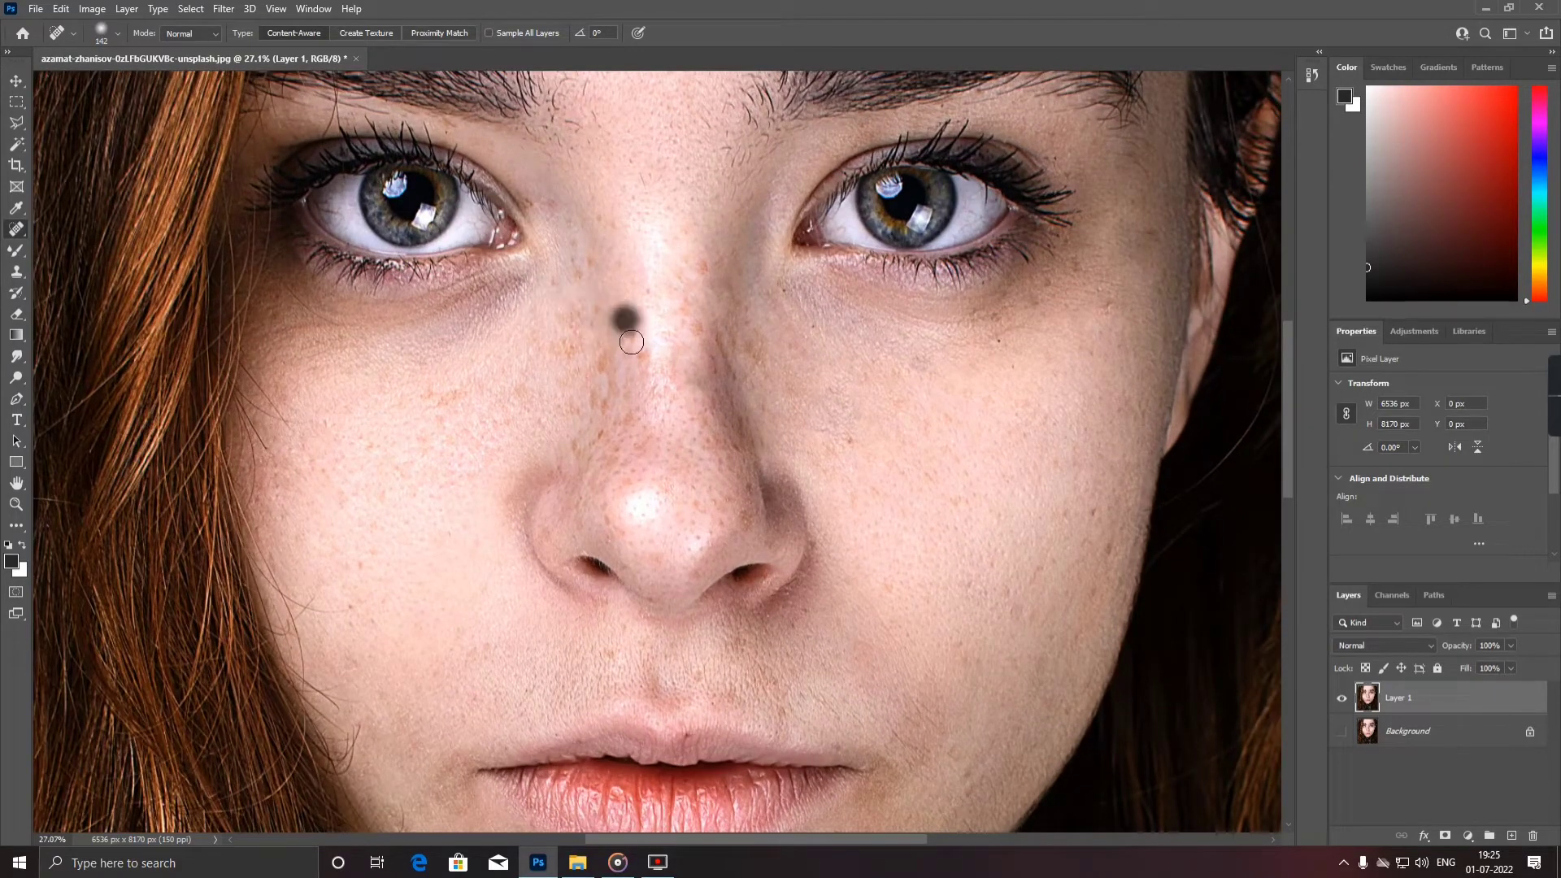
left_click(647, 368)
left_click(695, 326)
left_click(697, 275)
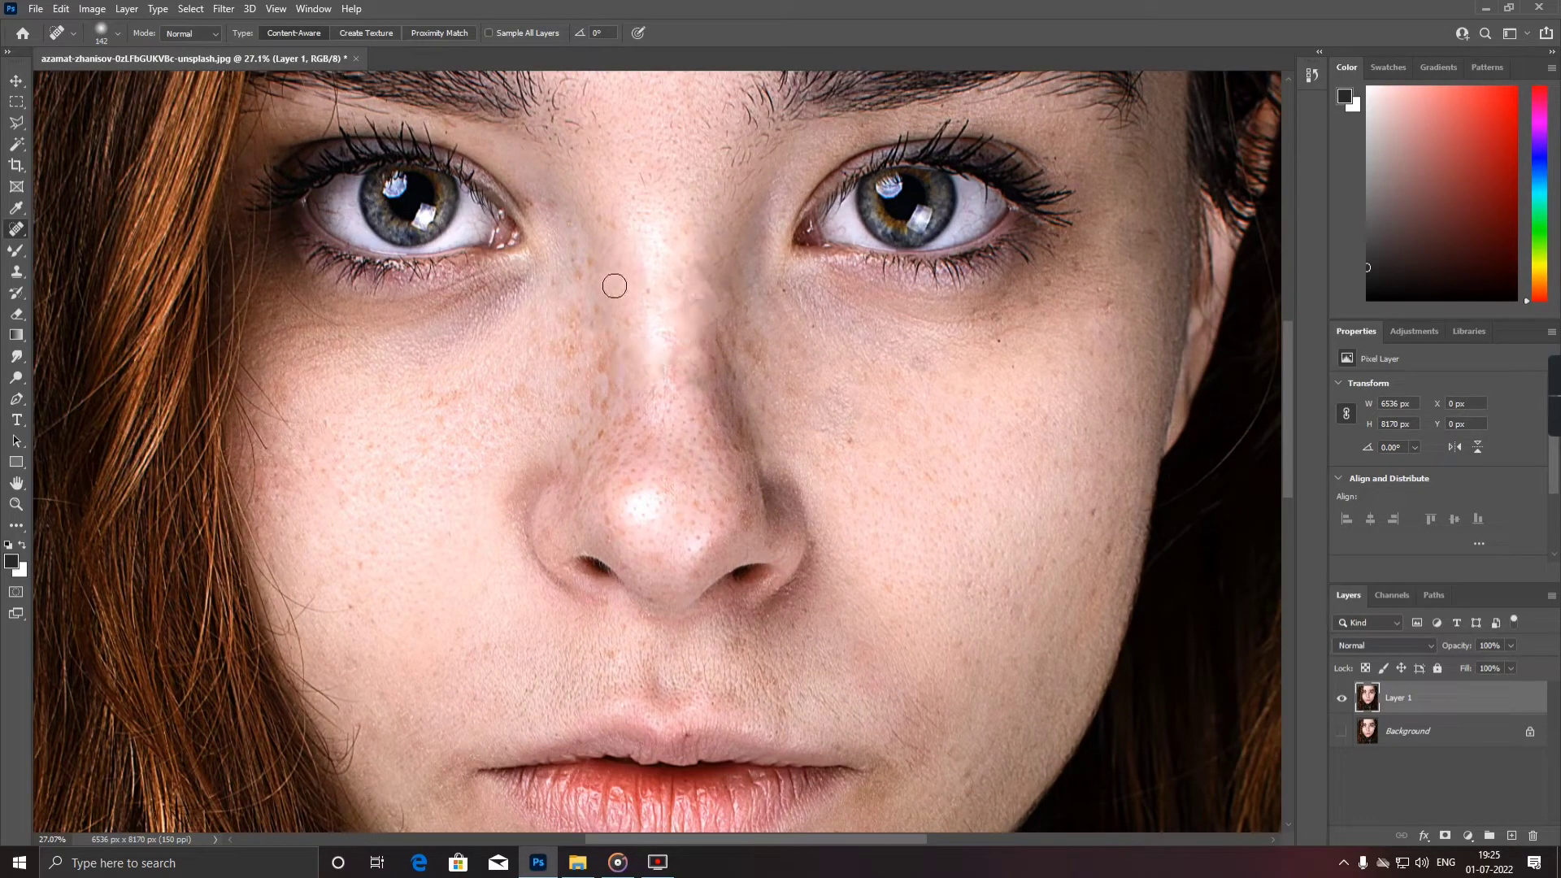
- Paint healing strokes down the left side of the nose to remove its freckles
scroll(688, 421, "down", 1)
scroll(687, 421, "up", 1)
left_click_drag(606, 340, 602, 384)
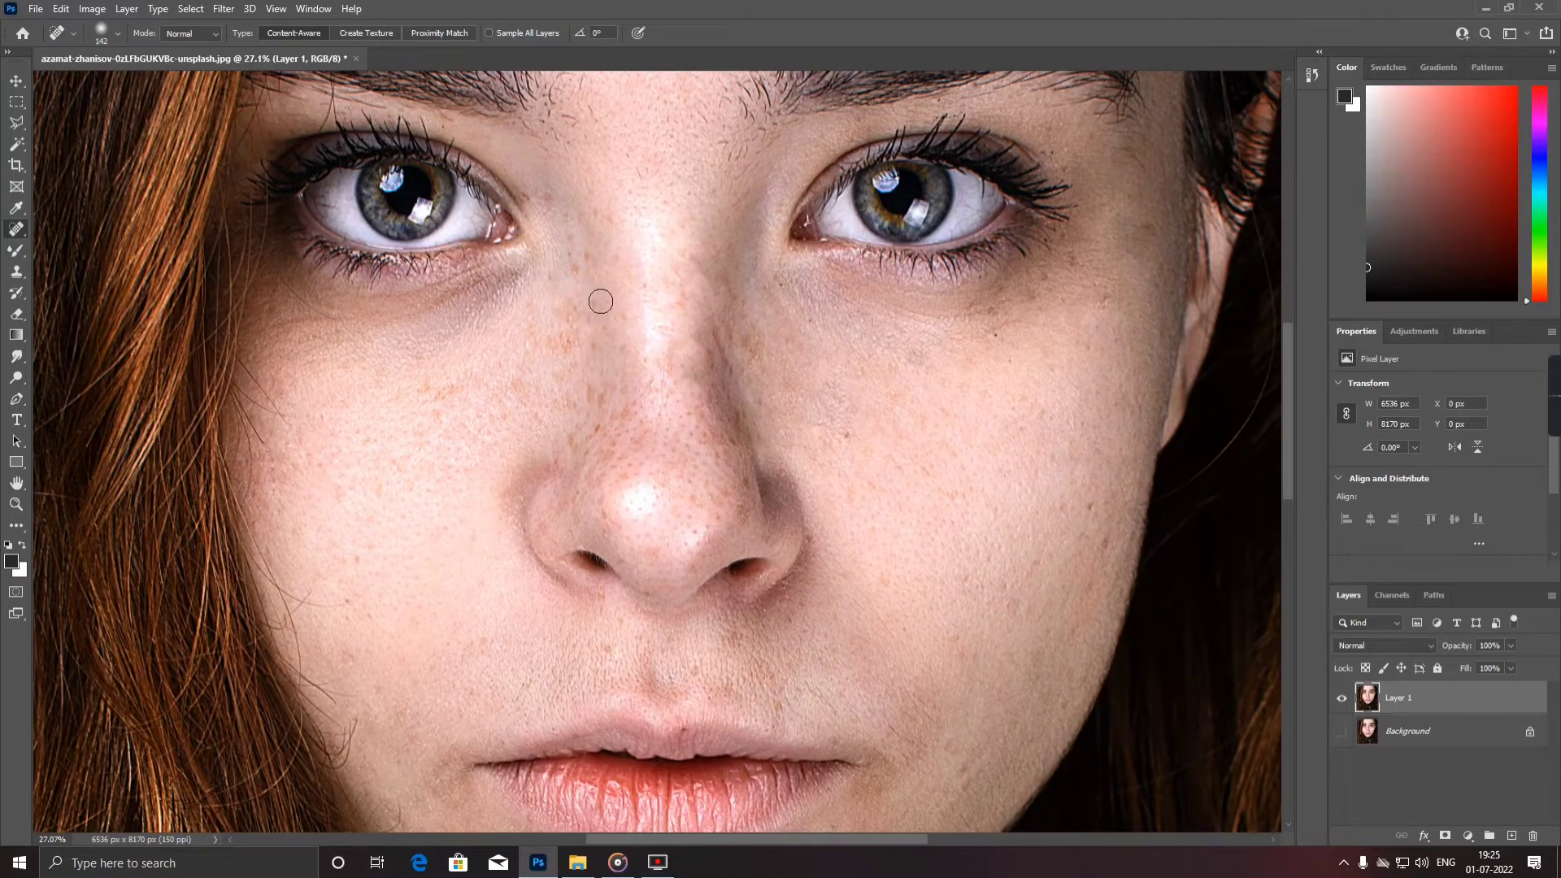
left_click_drag(602, 302, 601, 354)
scroll(687, 416, "down", 1)
scroll(639, 435, "up", 1)
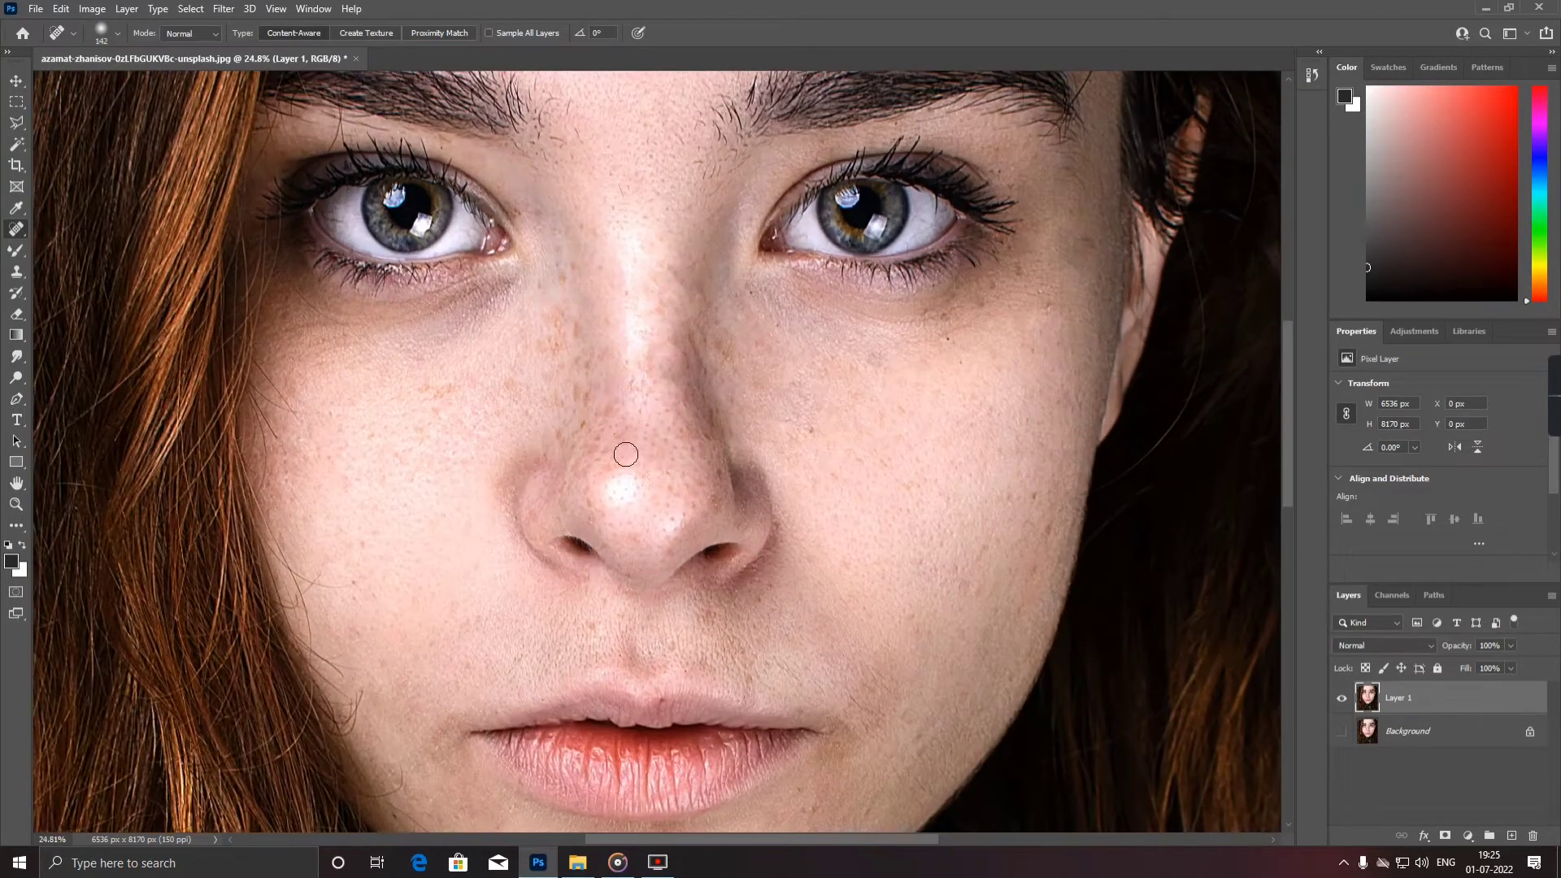
- Paint healing strokes above the nose tip and down the right side of the nose
mouse_move(626, 455)
left_mouse_down()
mouse_move(608, 388)
mouse_move(687, 487)
left_mouse_up()
scroll(687, 488, "down", 1)
scroll(664, 352, "up", 1)
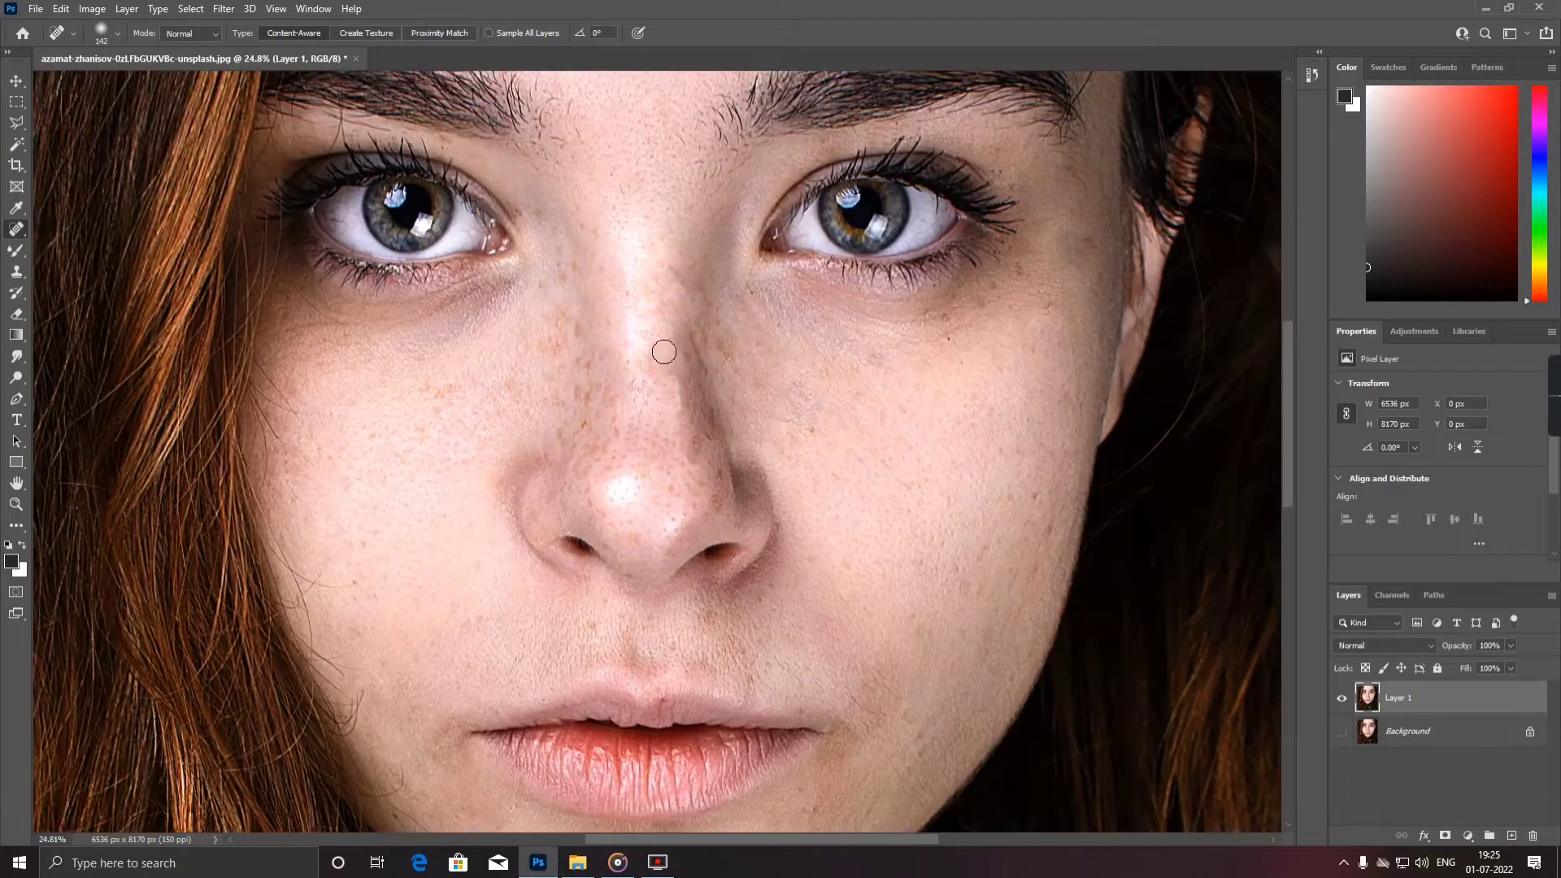
left_click_drag(664, 352, 697, 455)
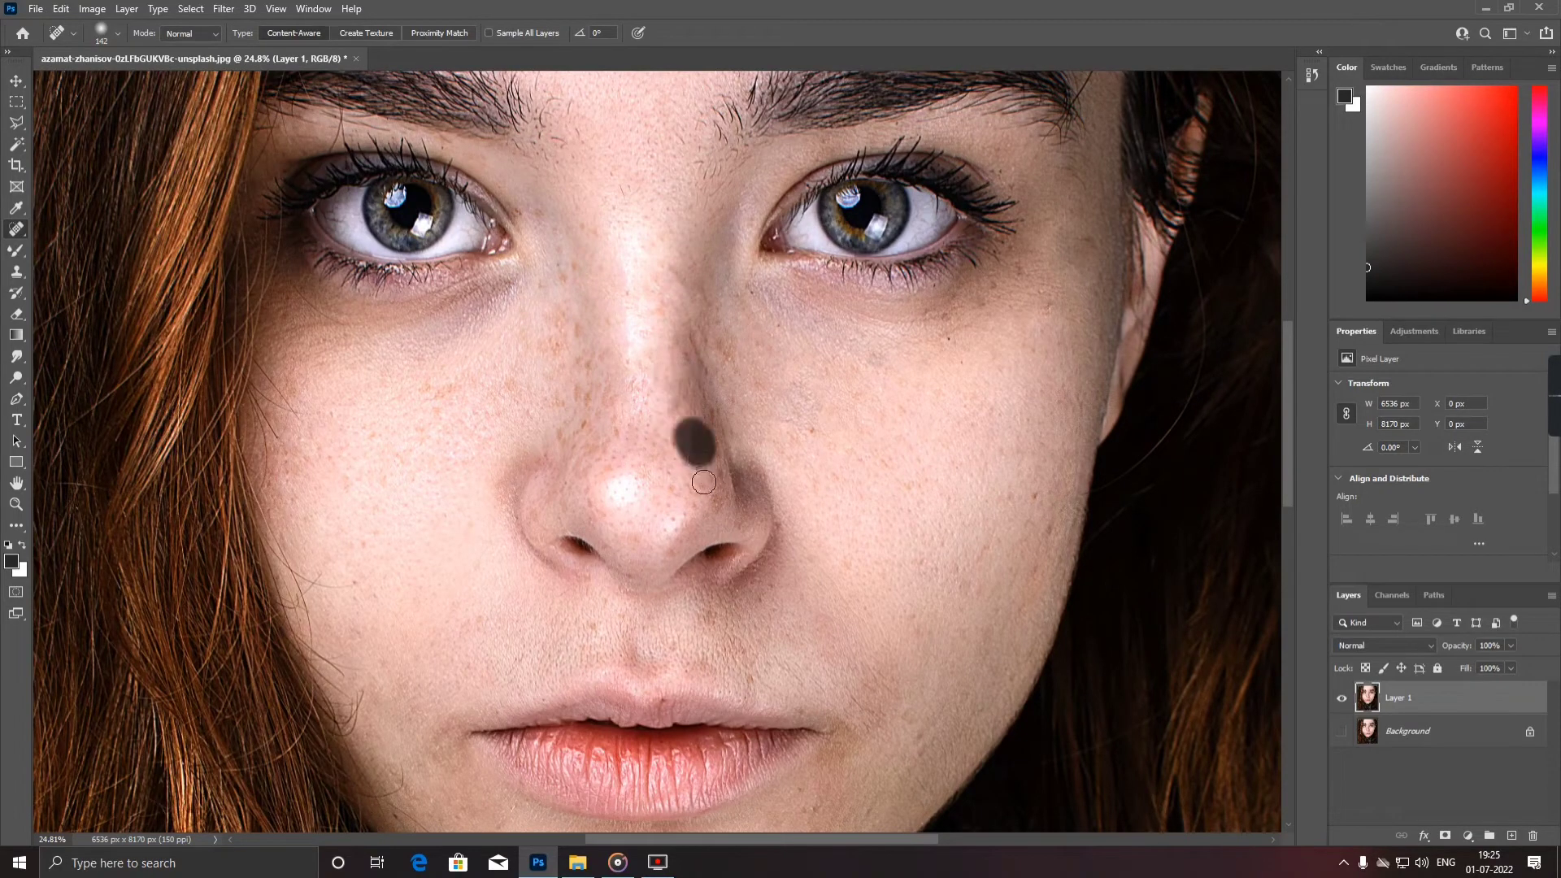
left_click_drag(672, 400, 679, 413)
- Heal the freckles between the left side of the nose and the left eye's inner corner
left_click_drag(587, 395, 591, 385)
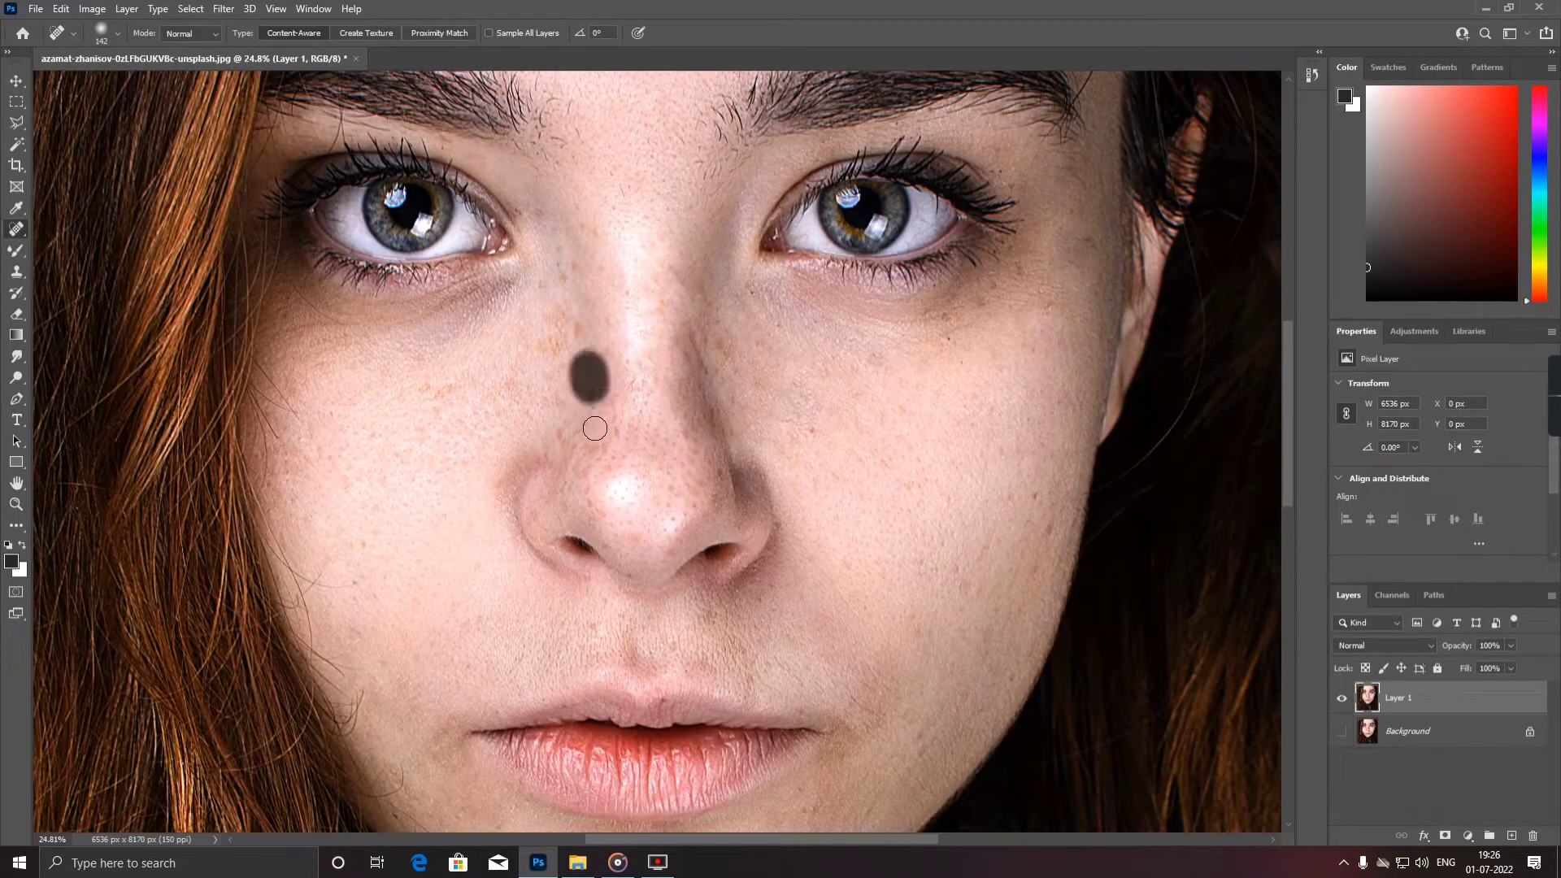
left_click_drag(569, 321, 572, 339)
left_click_drag(568, 272, 569, 254)
mouse_move(577, 315)
left_mouse_down()
mouse_move(638, 365)
mouse_move(610, 354)
mouse_move(573, 411)
mouse_move(559, 342)
left_mouse_up()
mouse_move(573, 281)
left_mouse_down()
mouse_move(603, 252)
mouse_move(596, 220)
left_mouse_up()
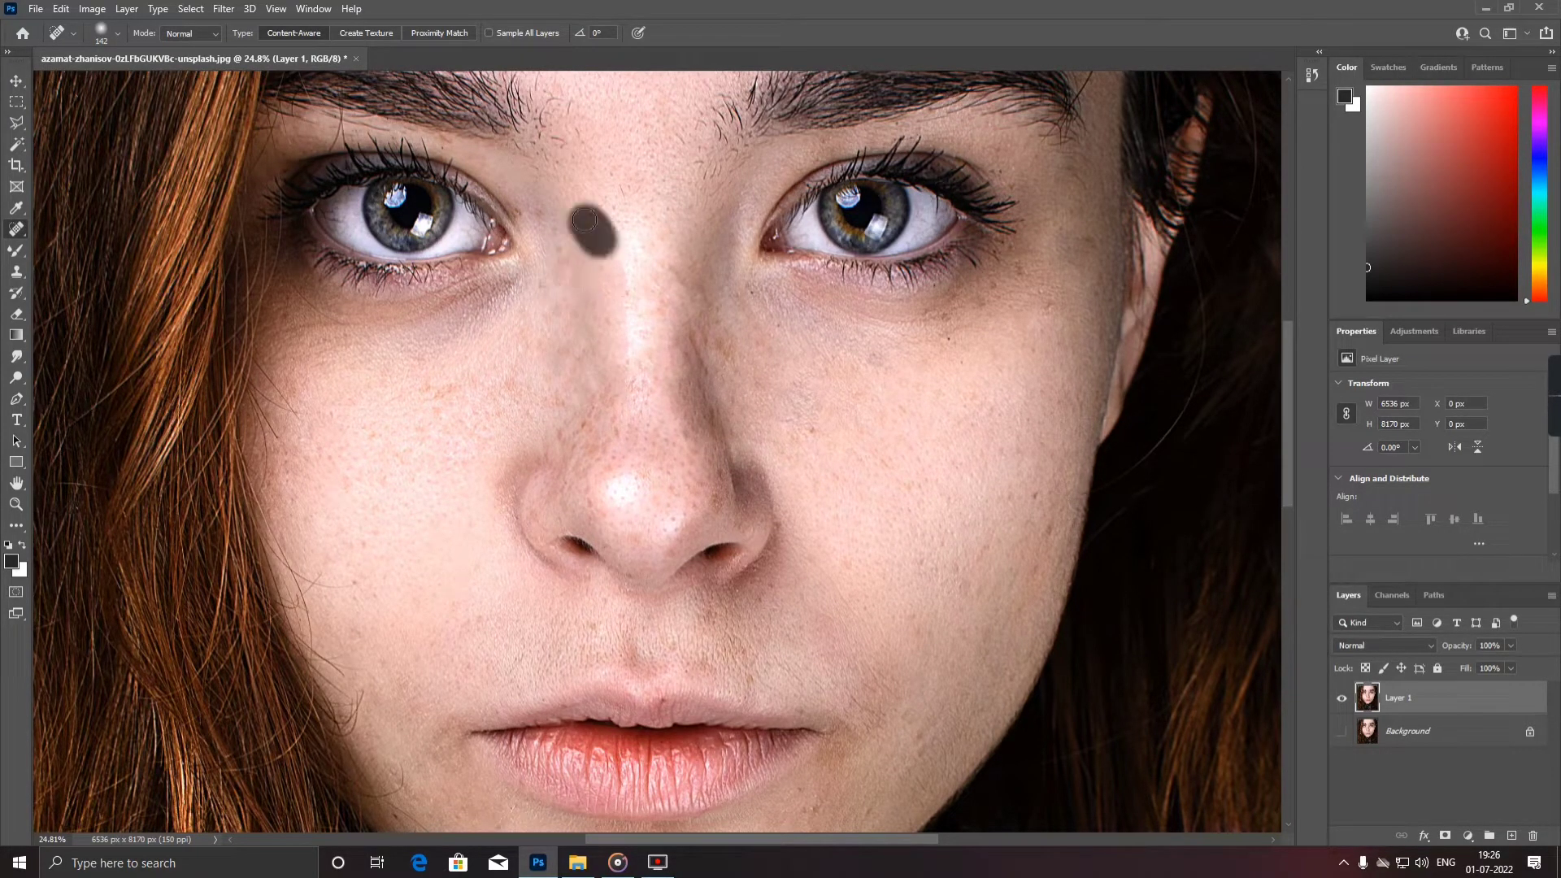
- Heal the remaining blemishes on the right lower cheek and jaw and on the side of the nose
left_click(711, 341)
left_click_drag(904, 687, 896, 731)
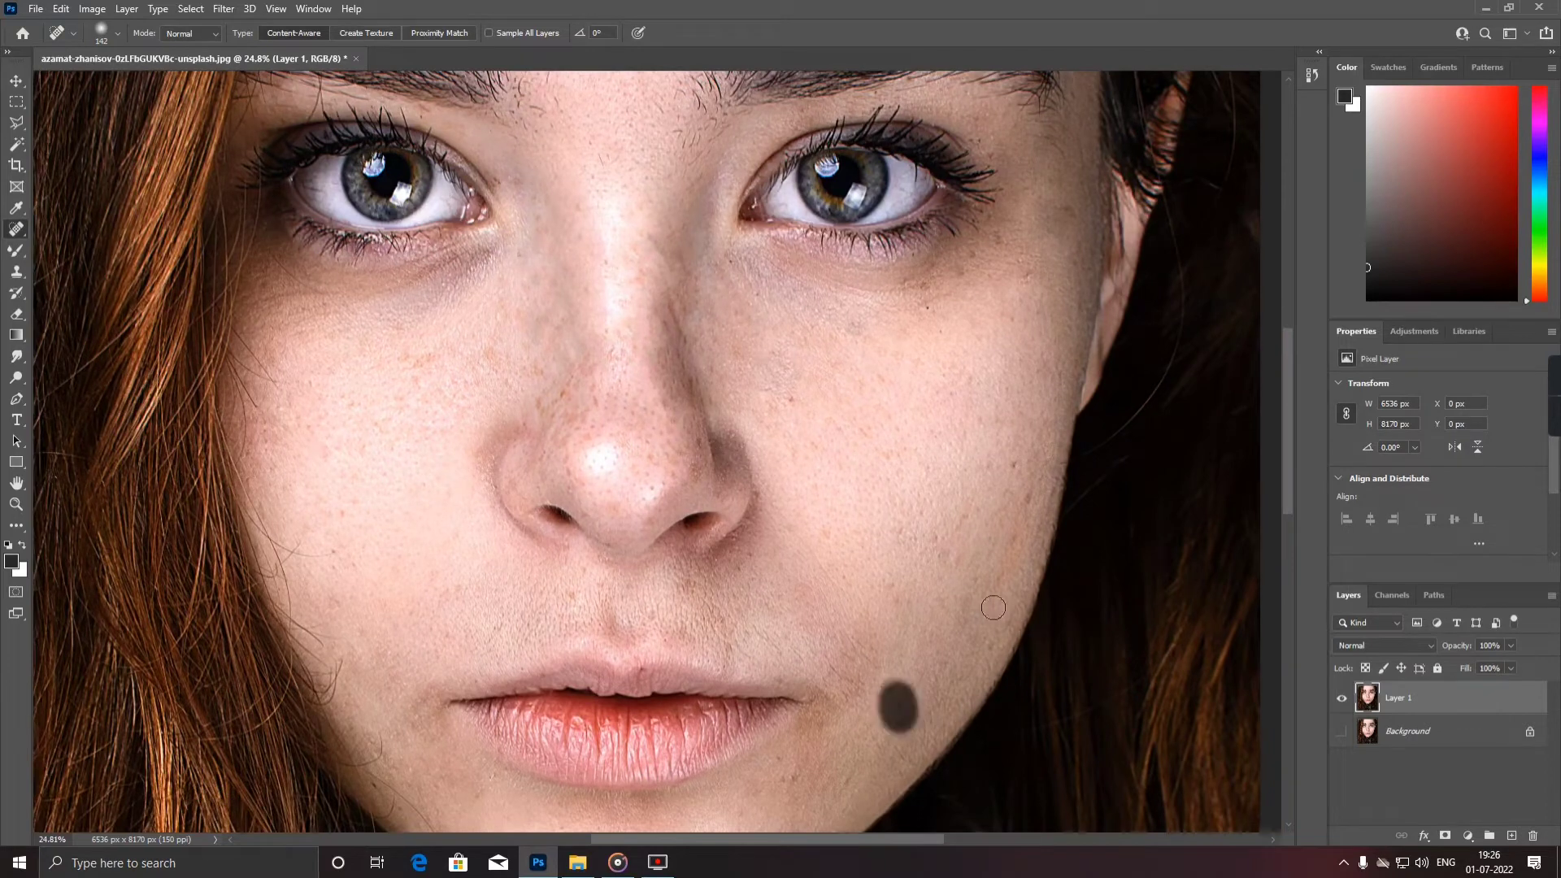
left_click_drag(941, 543, 939, 589)
scroll(666, 475, "down", 2)
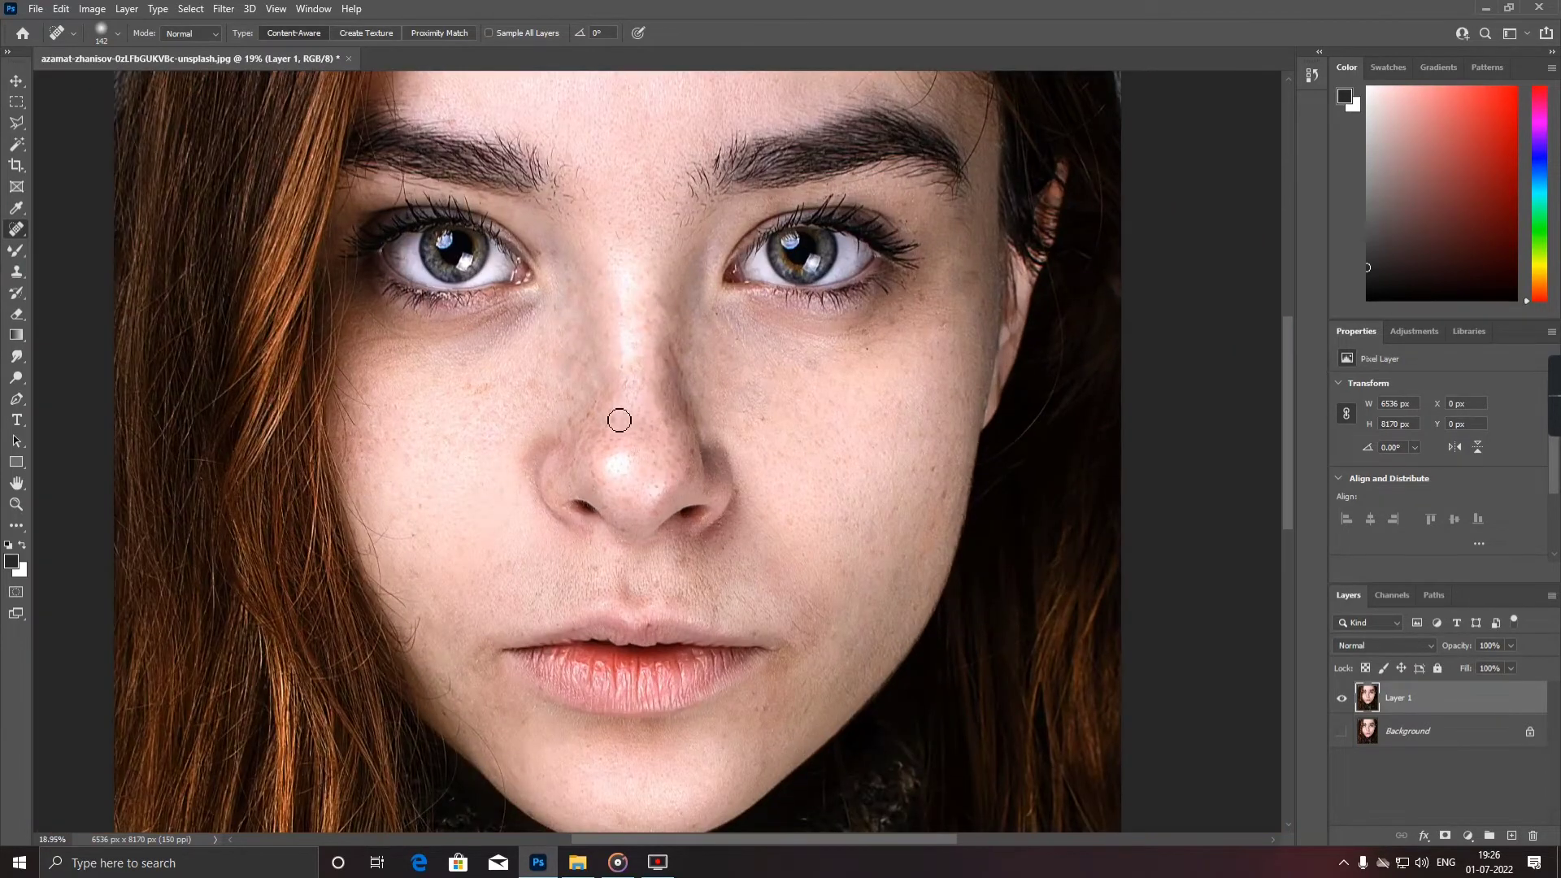
mouse_move(620, 417)
left_mouse_down()
mouse_move(612, 446)
mouse_move(608, 421)
left_mouse_up()
scroll(665, 473, "down", 4)
scroll(648, 379, "up", 3)
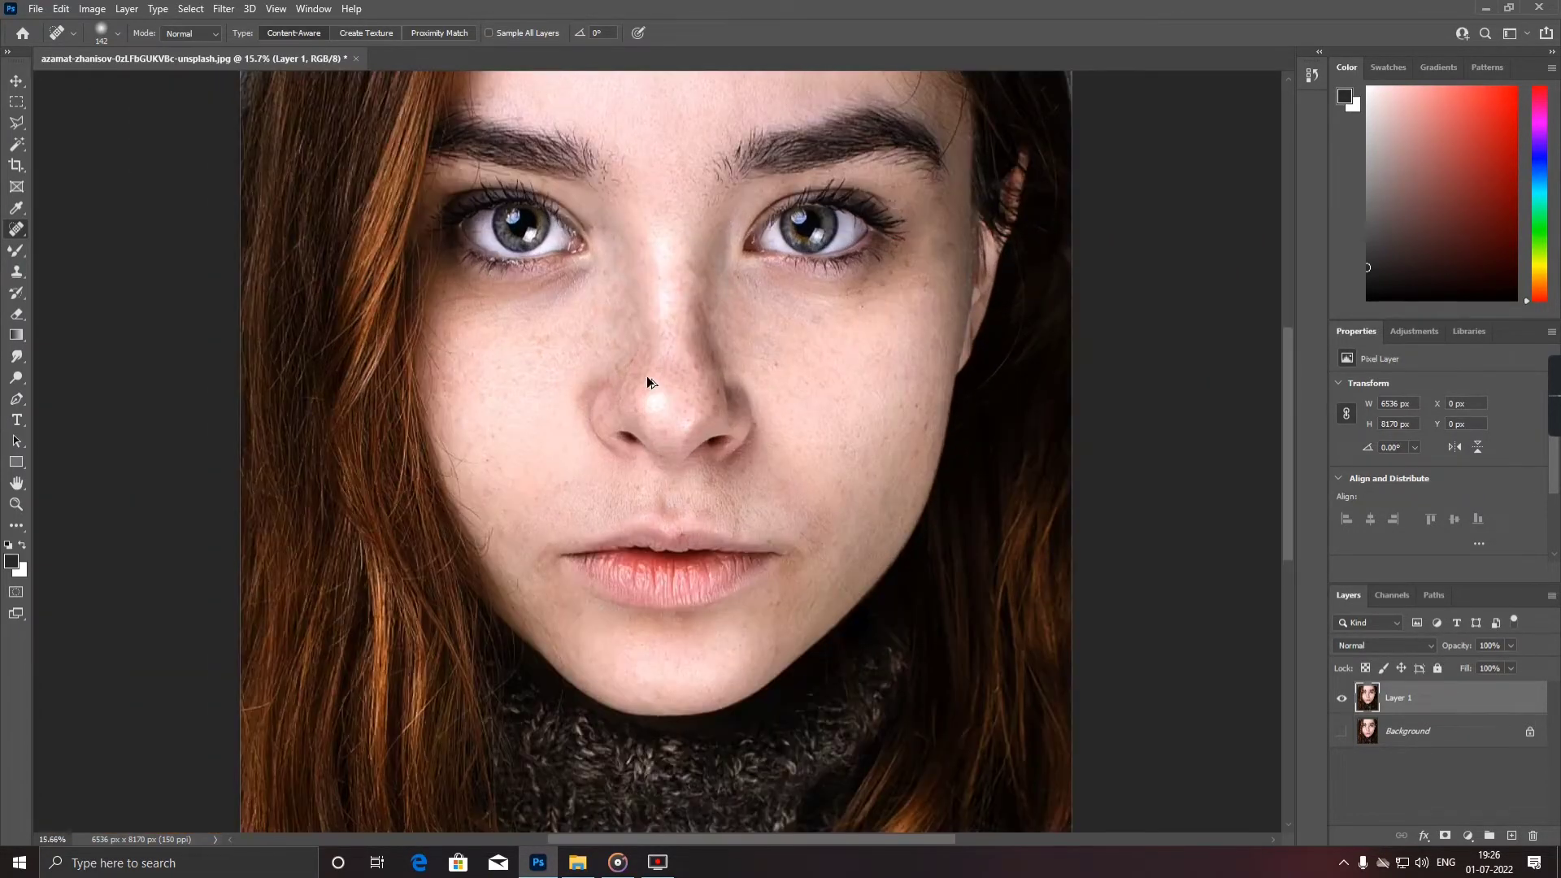
- Enlarge the healing brush to 190 px and heal the freckles on the left cheek beside the nose
scroll(648, 379, "up", 2)
right_click(526, 356)
left_click(656, 383)
left_click(490, 340)
mouse_move(532, 326)
left_mouse_down()
mouse_move(554, 418)
mouse_move(534, 389)
mouse_move(583, 317)
mouse_move(617, 370)
left_mouse_up()
scroll(530, 389, "up", 1)
left_click(584, 320)
scroll(575, 404, "down", 1)
scroll(846, 379, "up", 1)
- Heal the leftover spots on the right cheek, the temple side and the upper nose bridge
left_click_drag(1014, 443, 1013, 435)
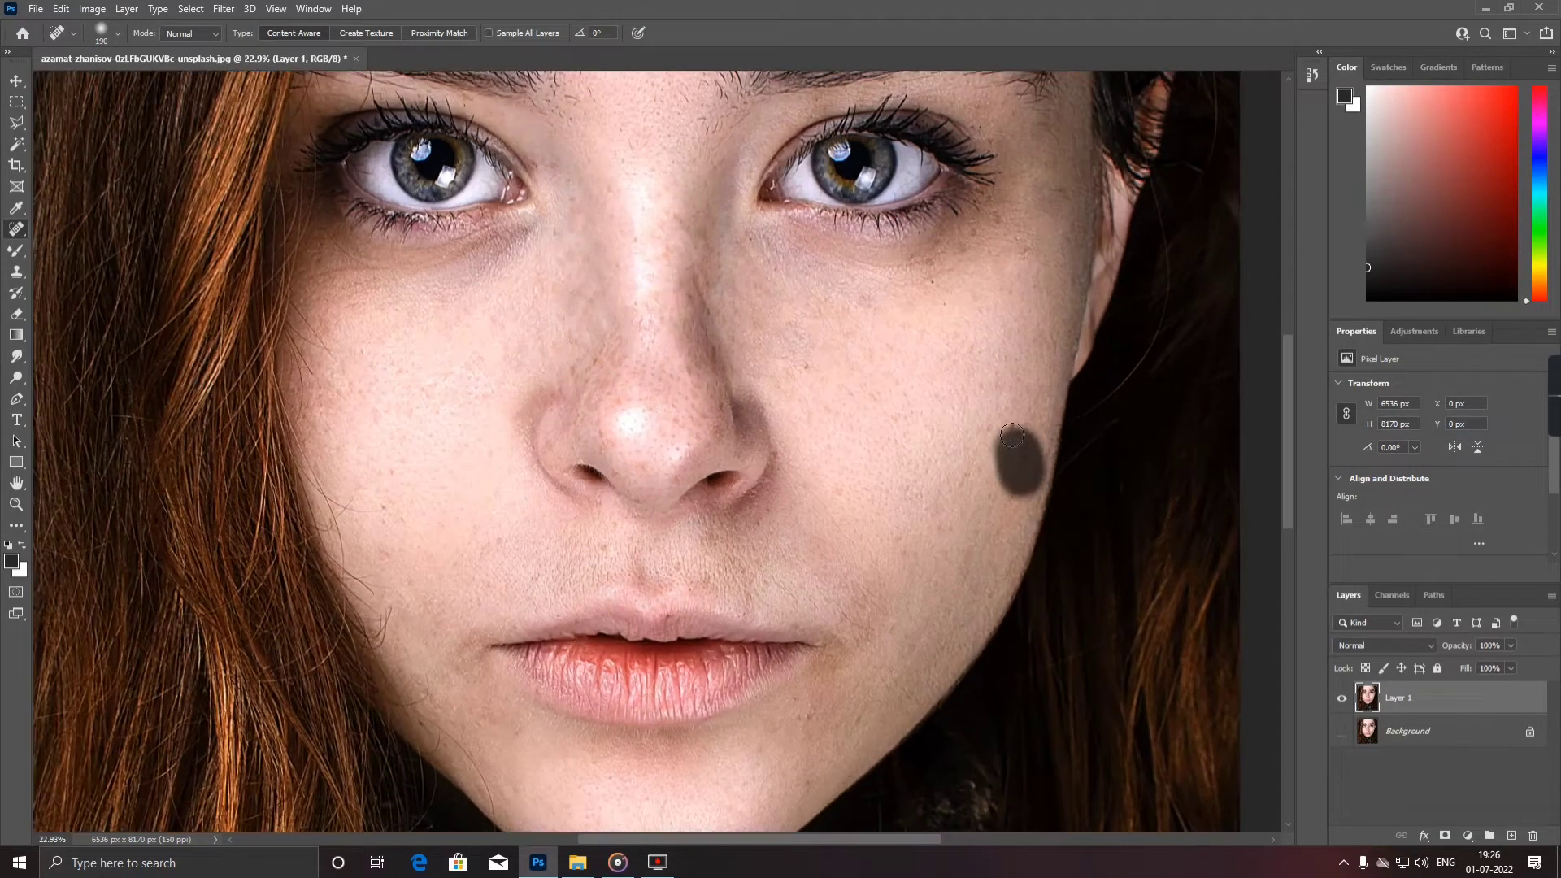
left_click(1012, 435)
left_click(803, 371)
left_click(1015, 261)
left_click(667, 247)
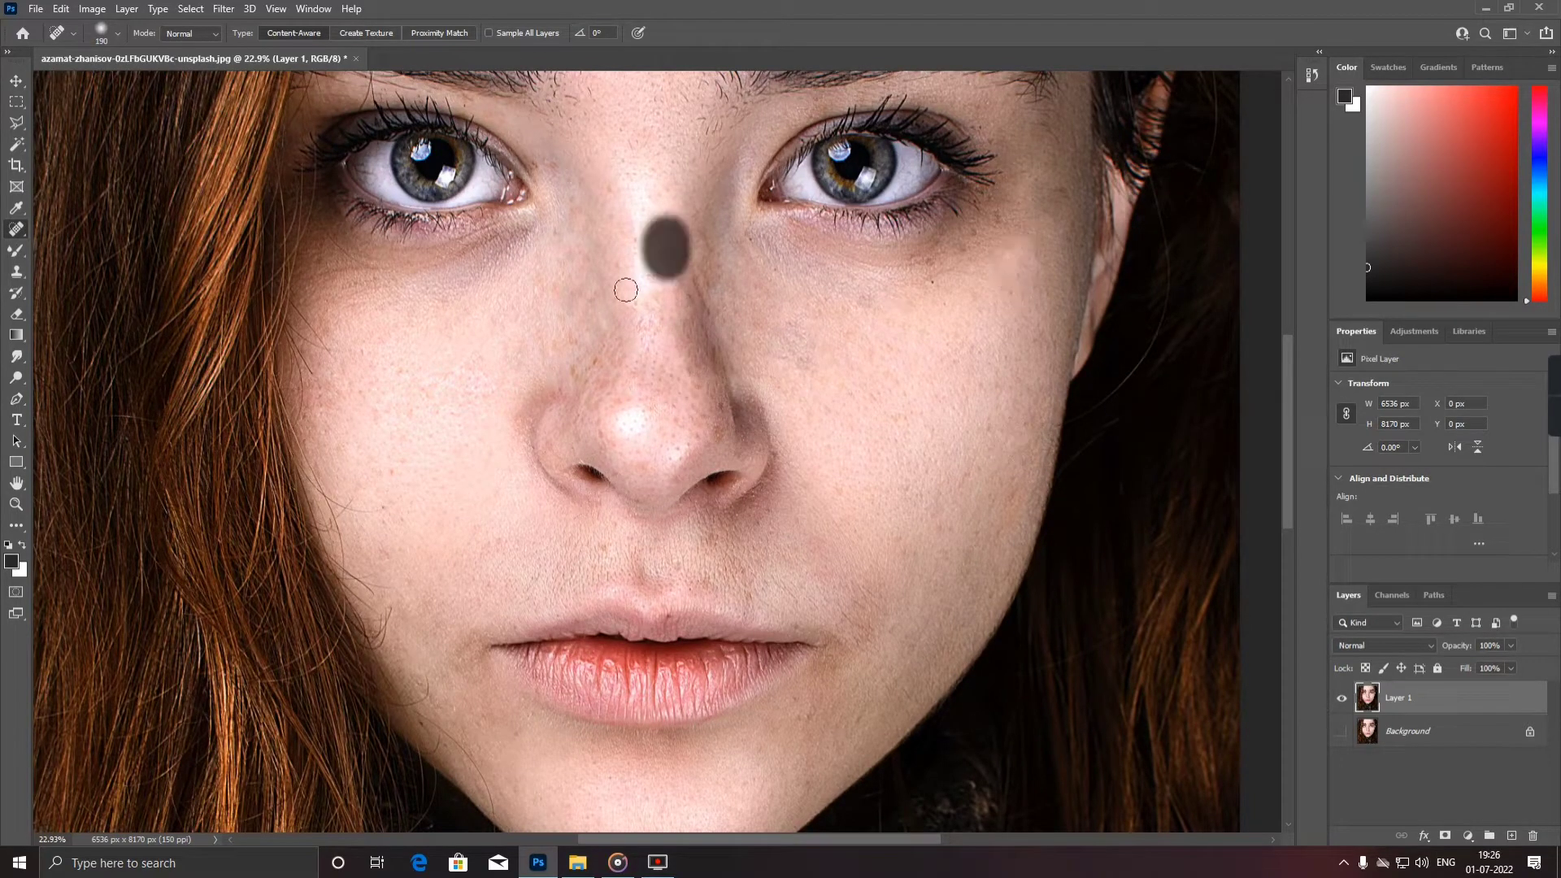
left_click(576, 211)
- Heal the shiny, spotted skin on the nose tip and along the left side of the nose
scroll(805, 380, "down", 3)
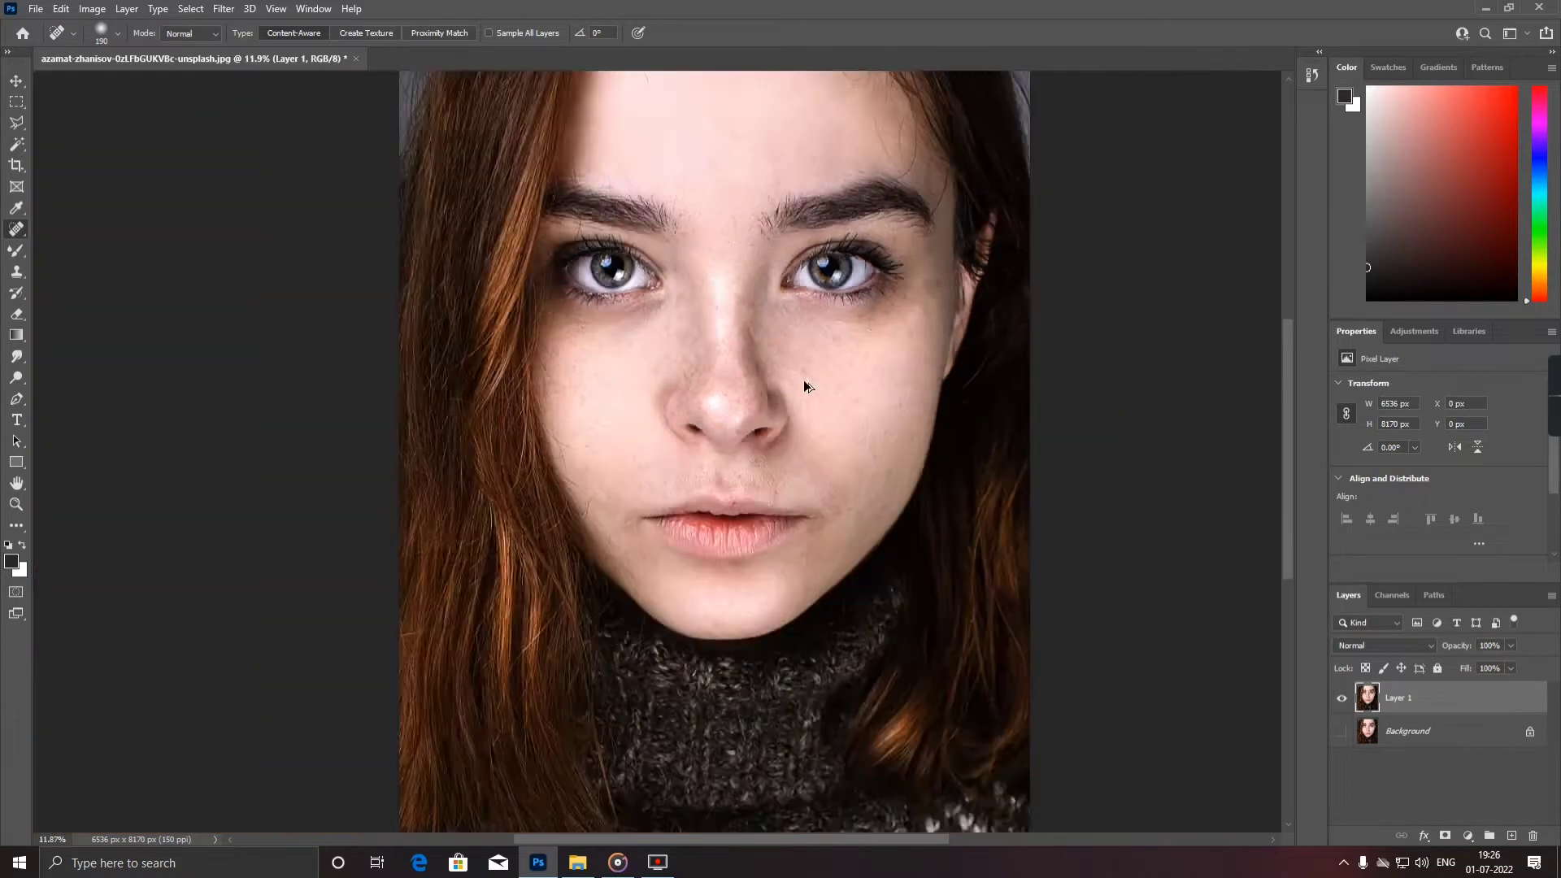
scroll(644, 401, "up", 3)
left_click(649, 400)
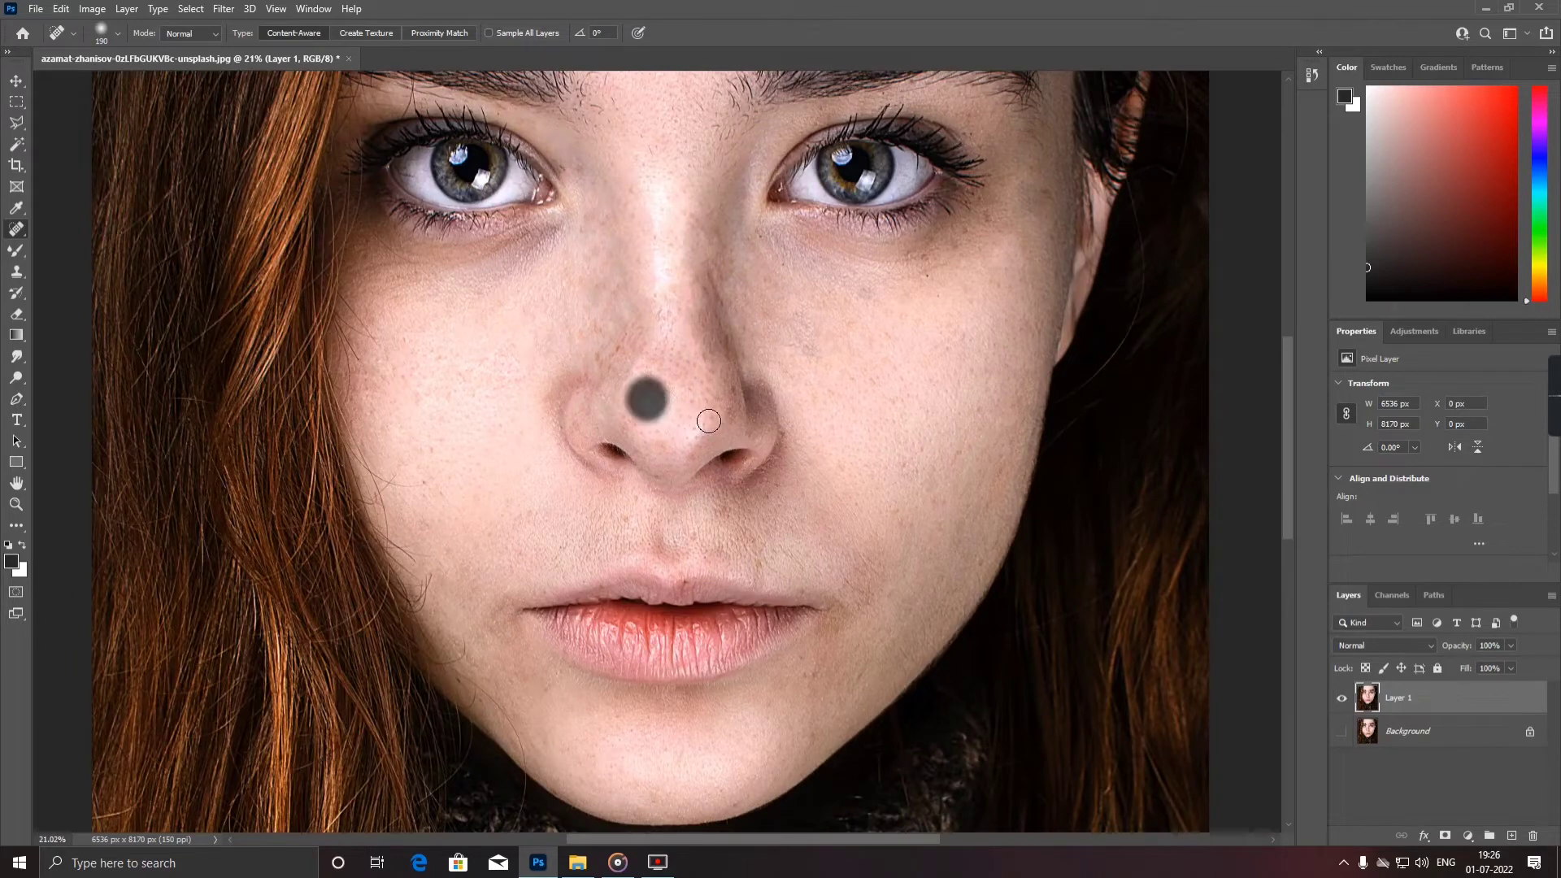
left_click_drag(718, 397, 722, 417)
left_click_drag(612, 322, 591, 373)
scroll(764, 459, "down", 3)
scroll(732, 480, "up", 3)
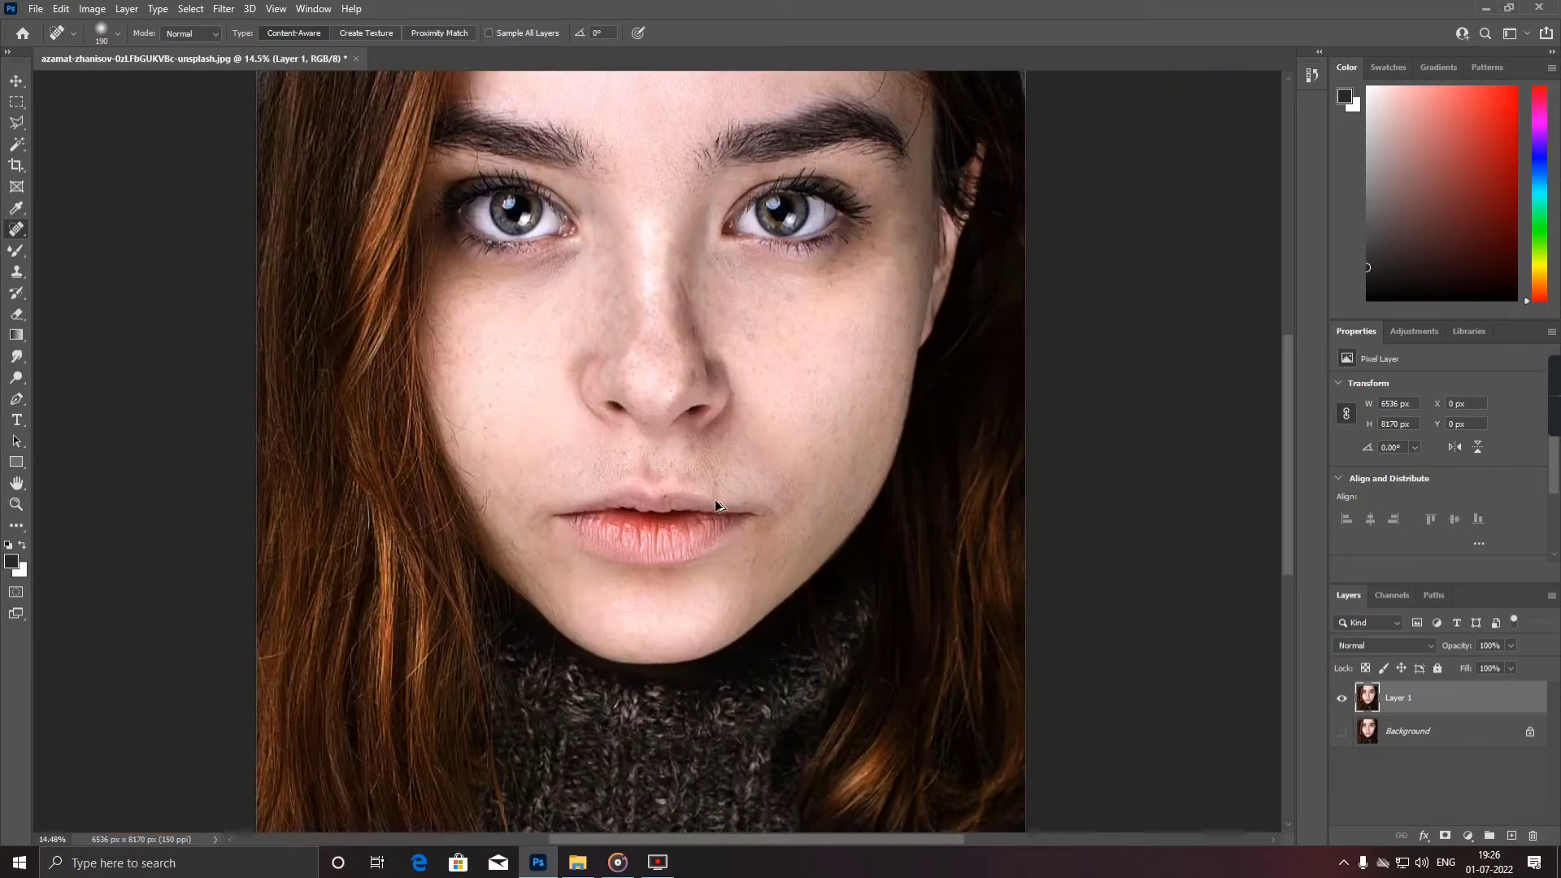
scroll(690, 383, "down", 2)
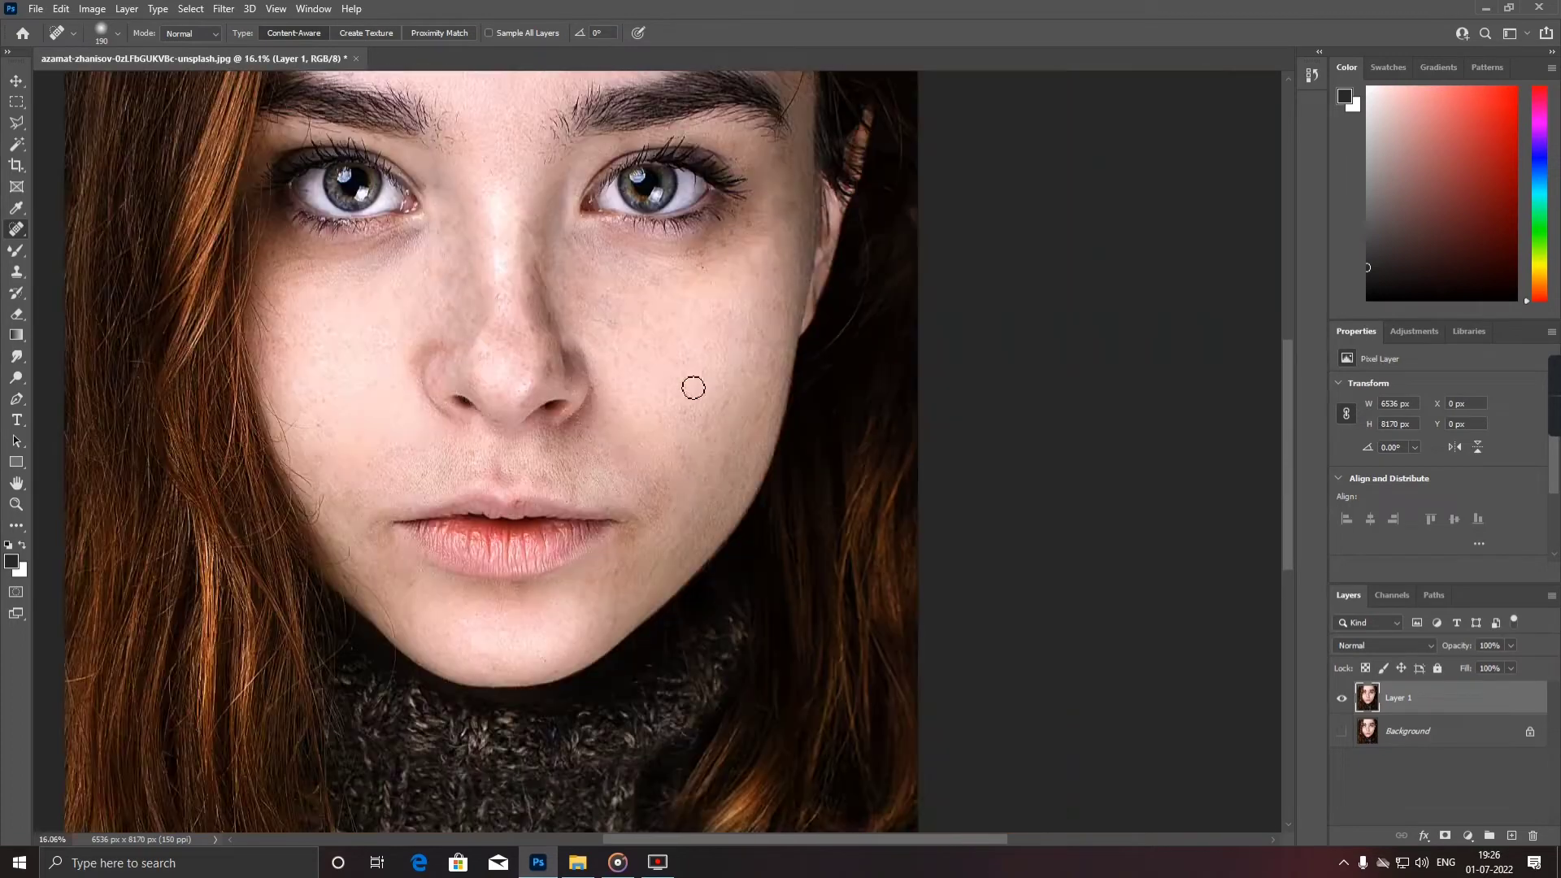
- Merge the retouched layer with the background and duplicate the merged layer
right_click(1407, 728)
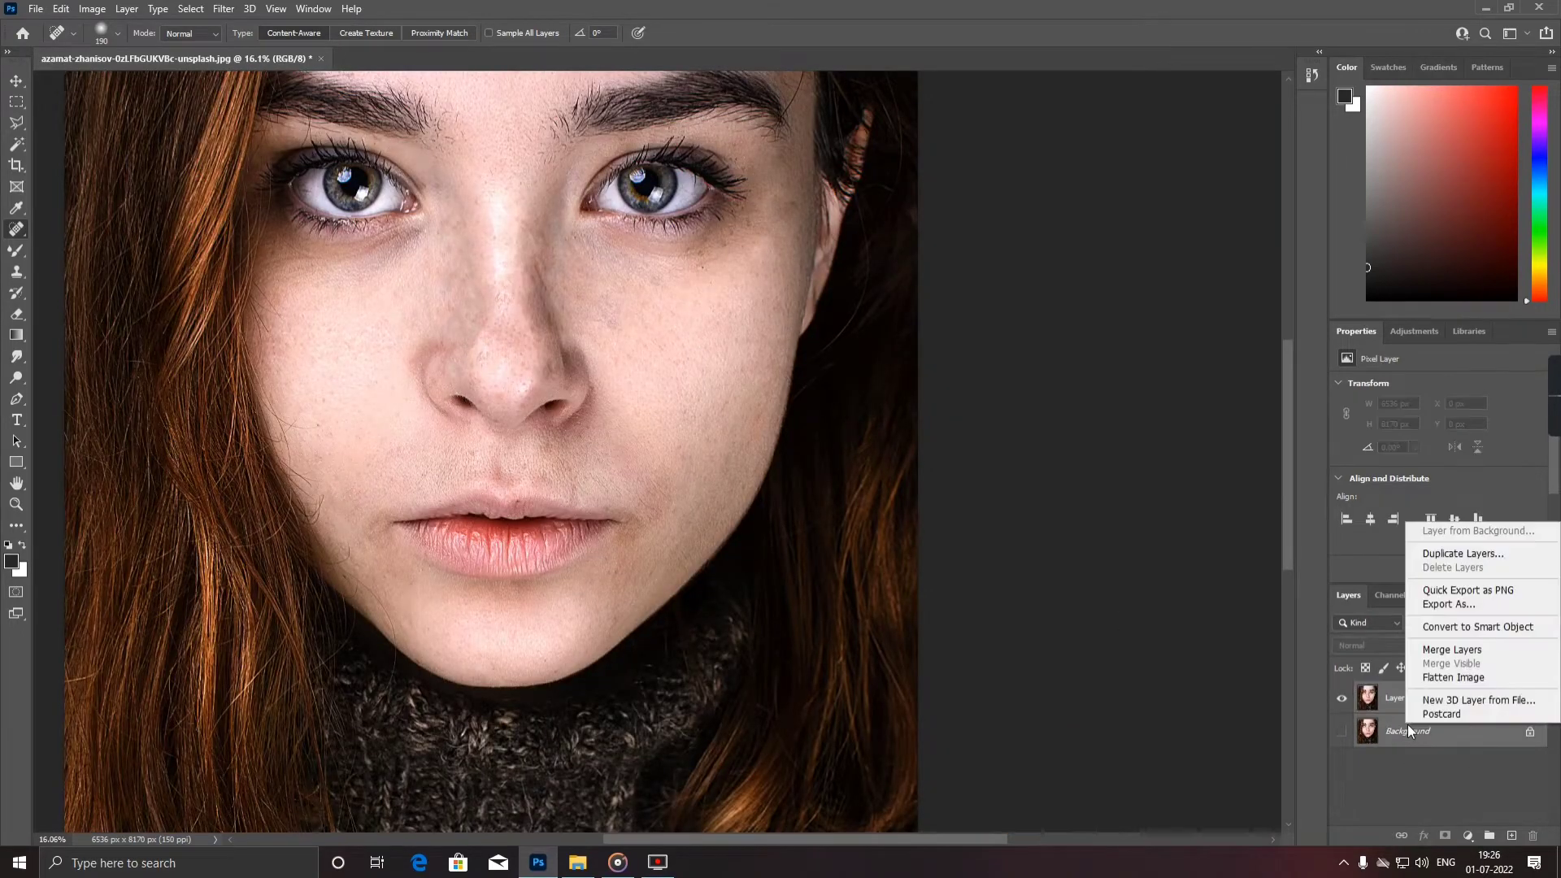
left_click(1475, 652)
key("ctrl+j")
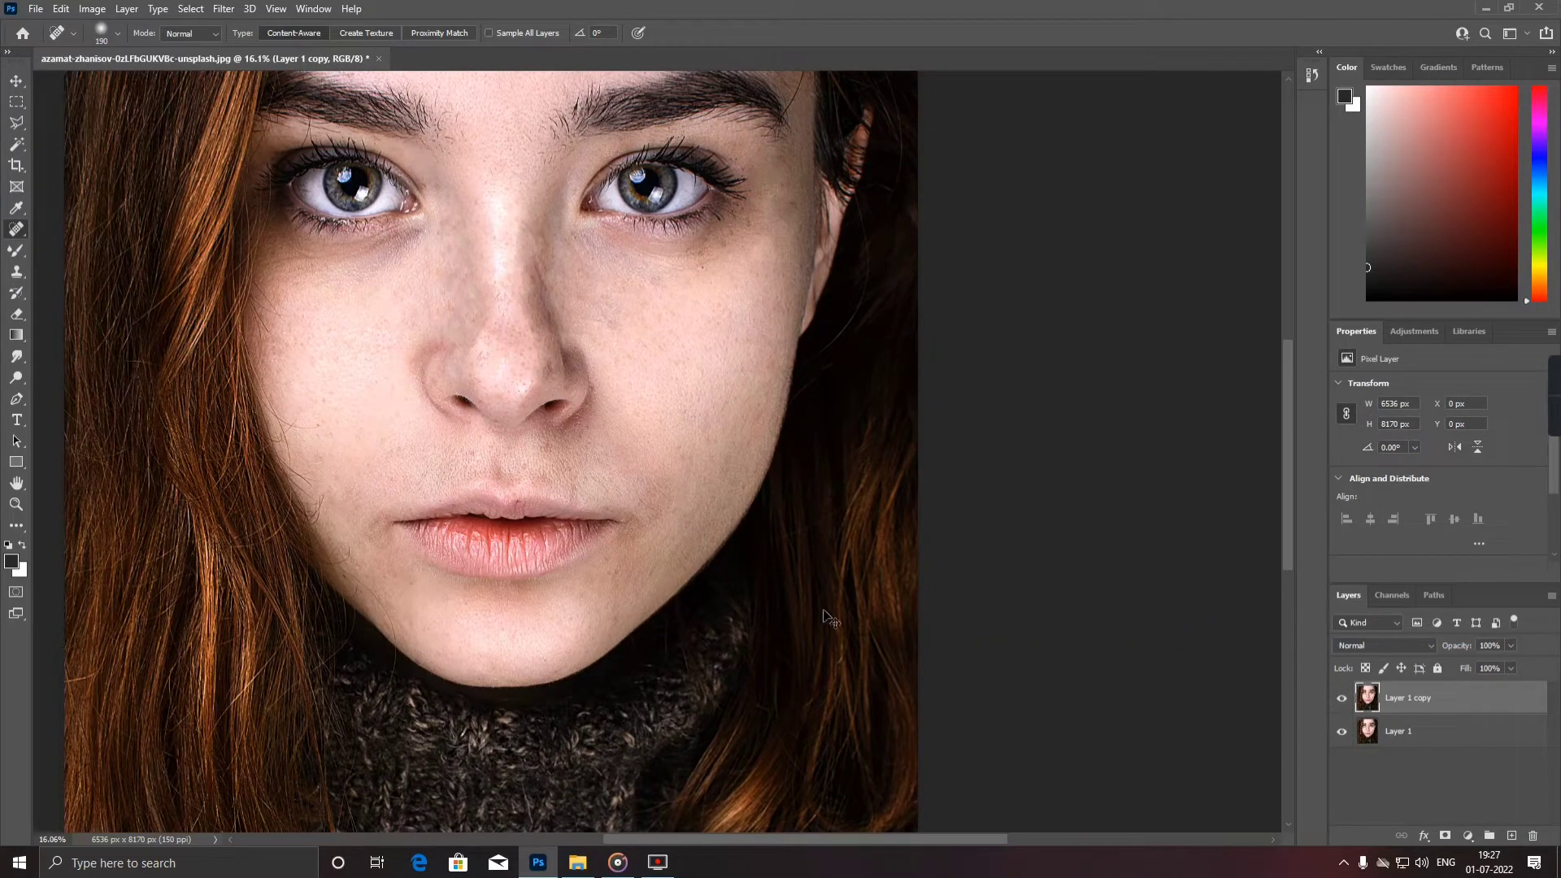
- Choose the Mixer Brush tool and duplicate Layer 1 copy once more
right_click(22, 254)
left_click(81, 299)
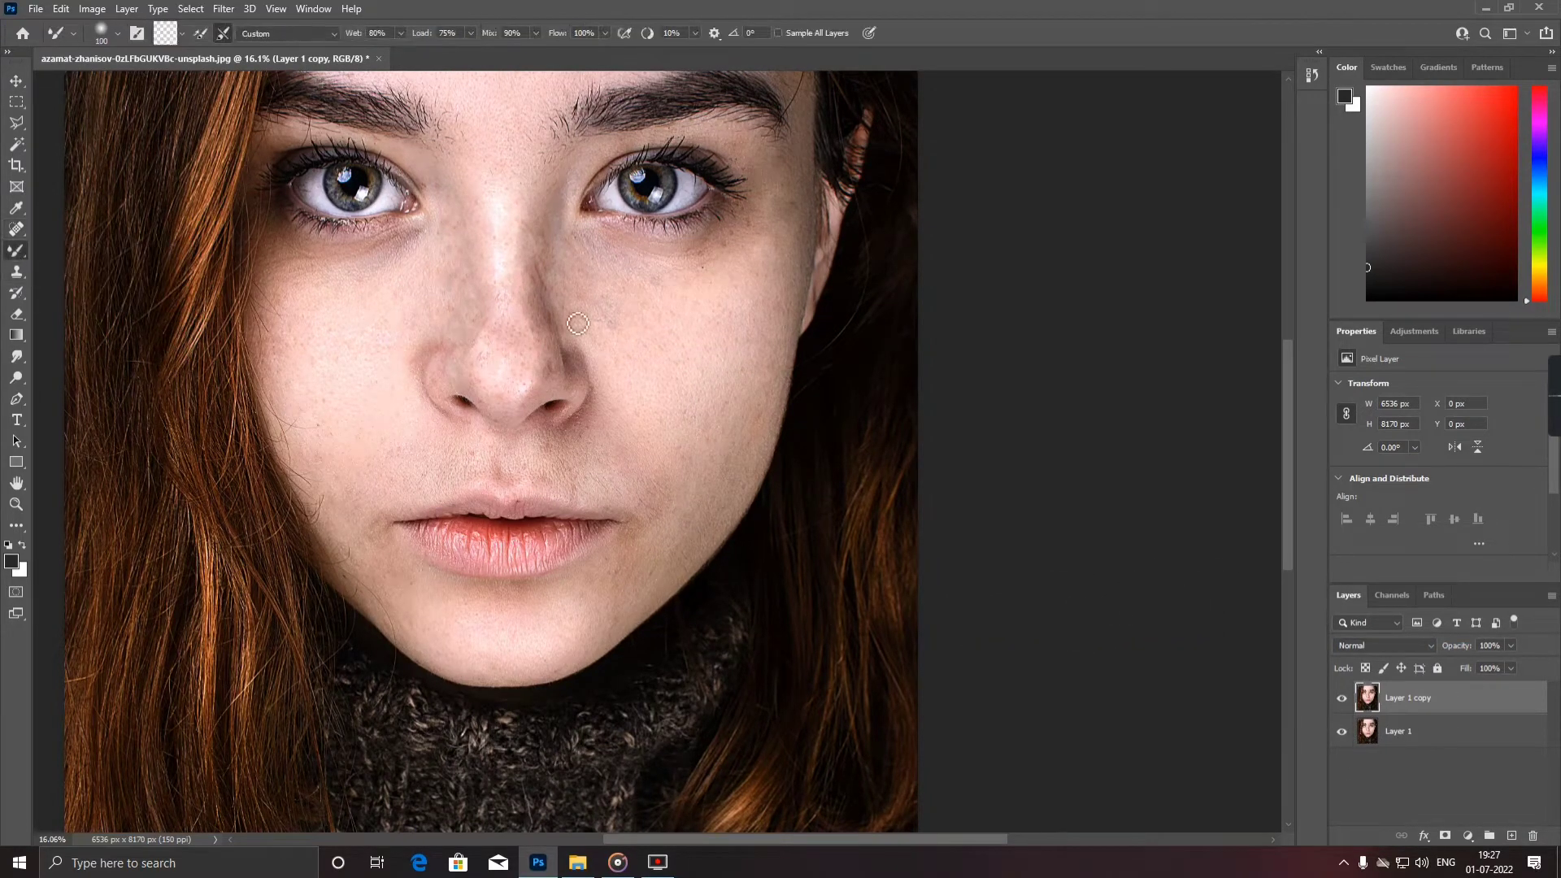
key("ctrl+j")
- Apply a High Pass filter with a 1.6 px radius to the top copy and set its blend mode to Linear Light
left_click(224, 9)
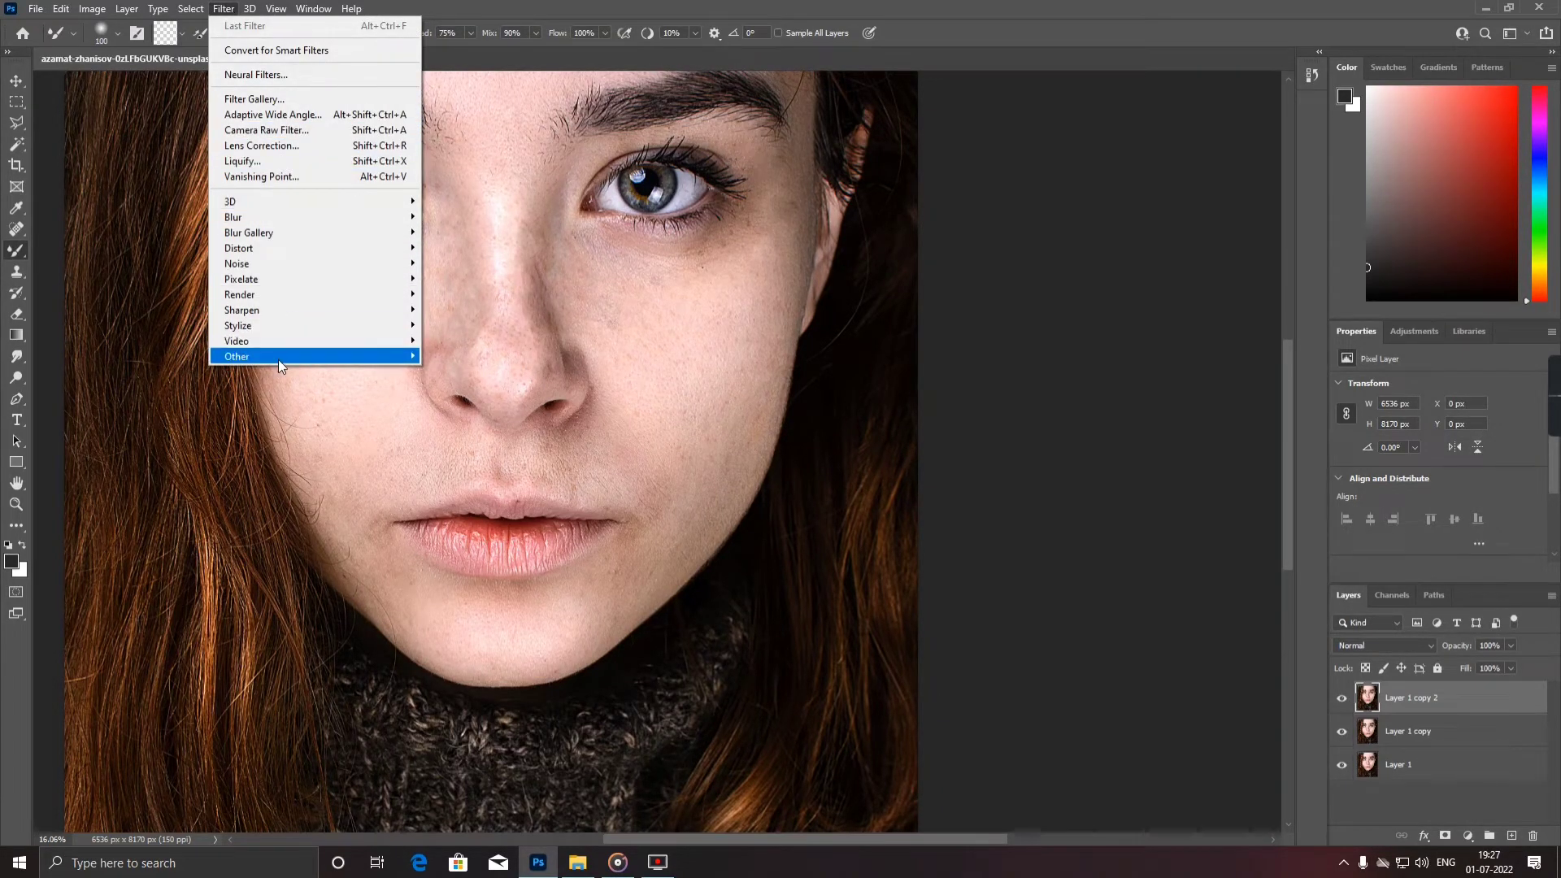
left_click(492, 360)
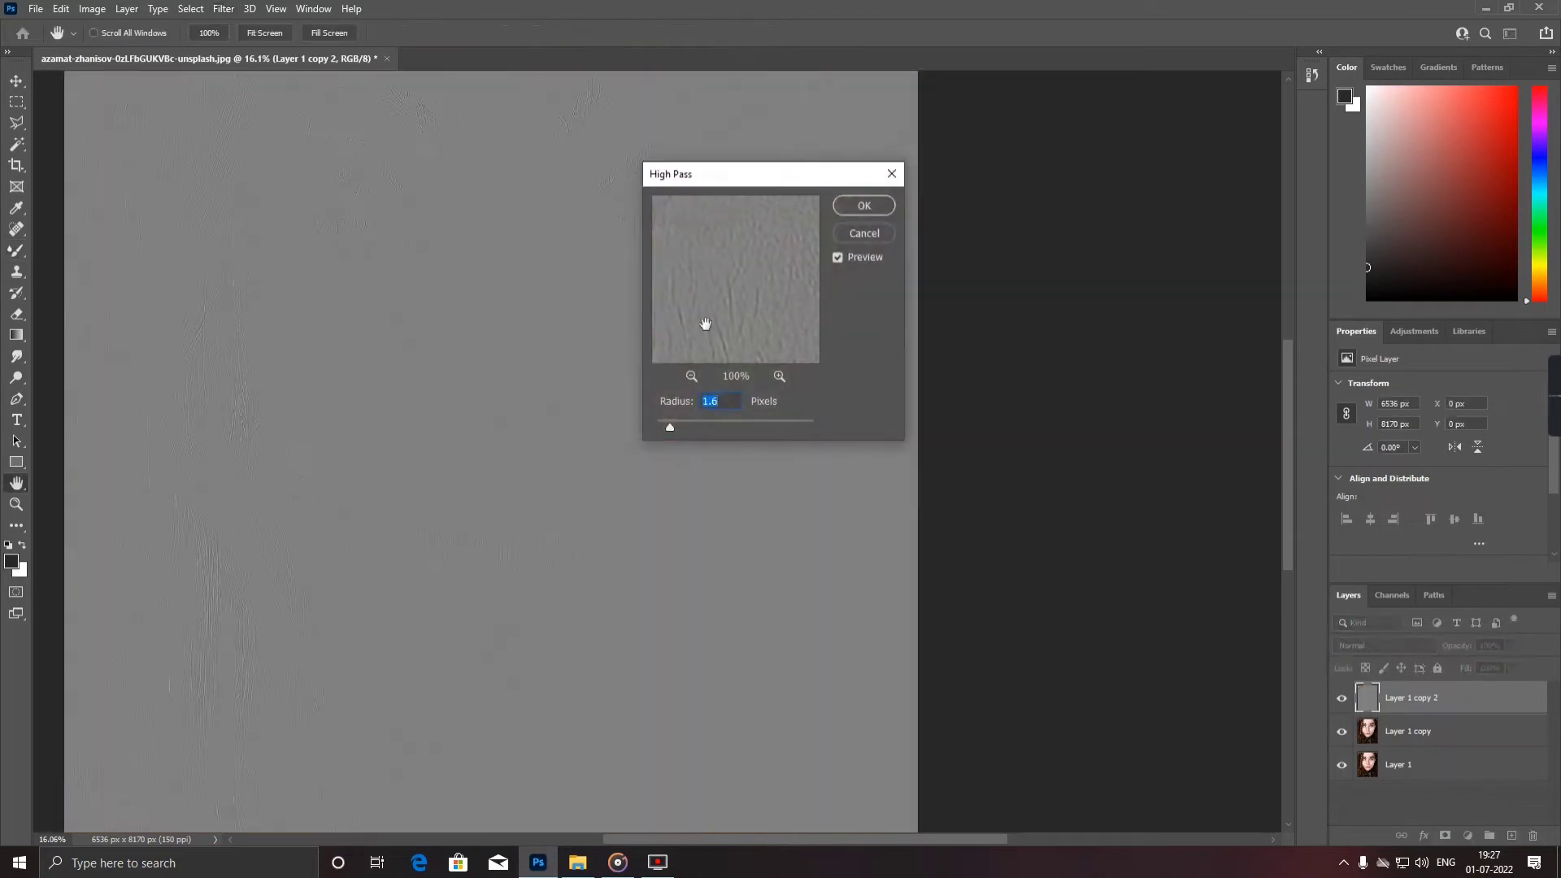
left_click(864, 206)
key("b")
scroll(666, 425, "down", 1)
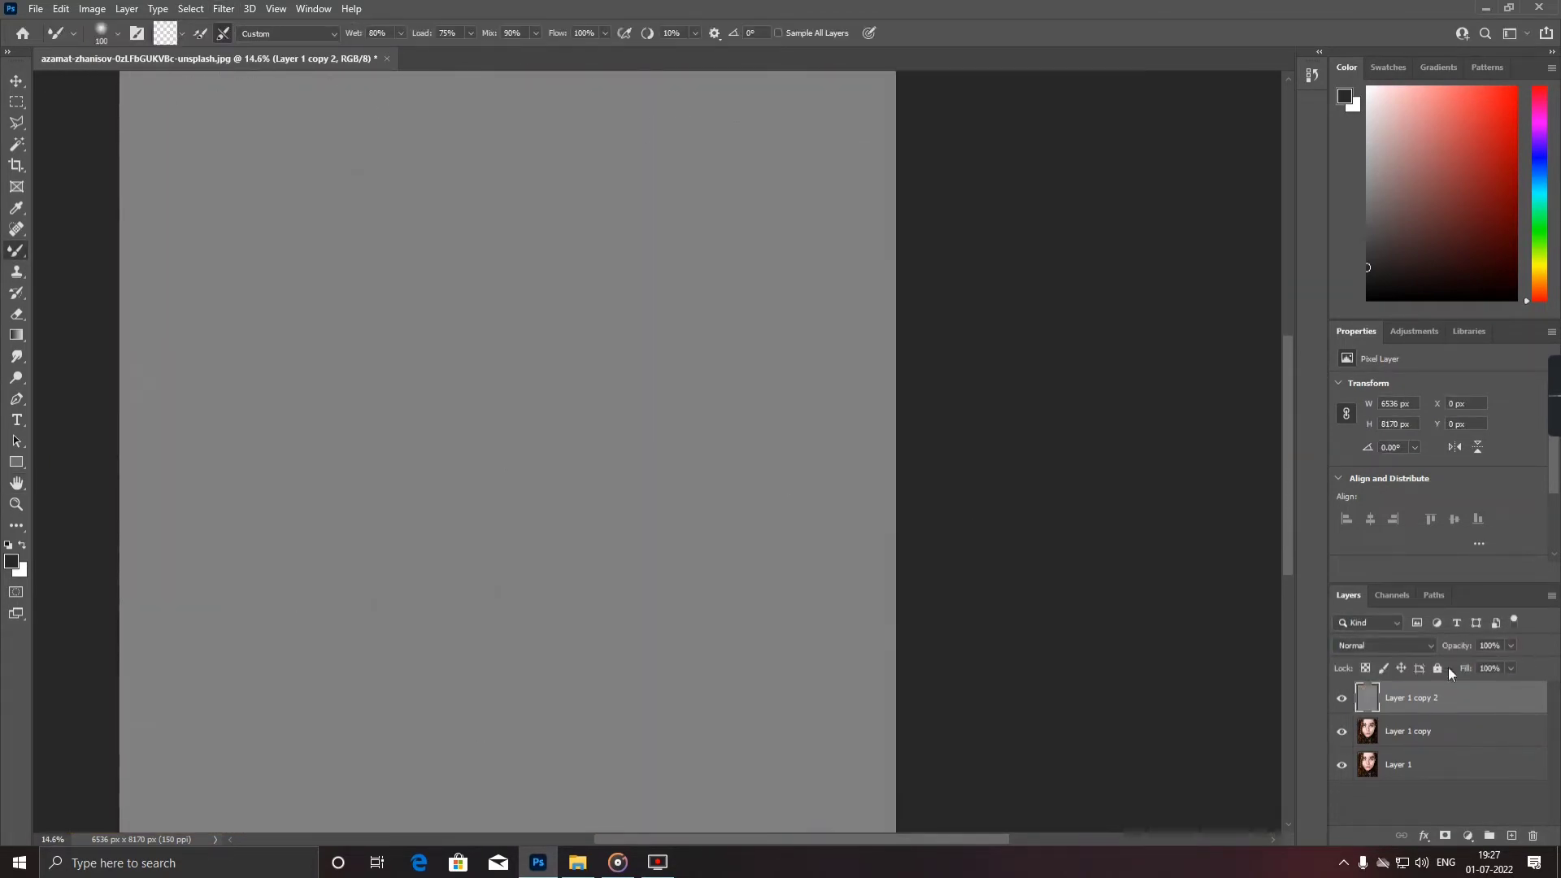
left_click(1399, 646)
left_click(1410, 687)
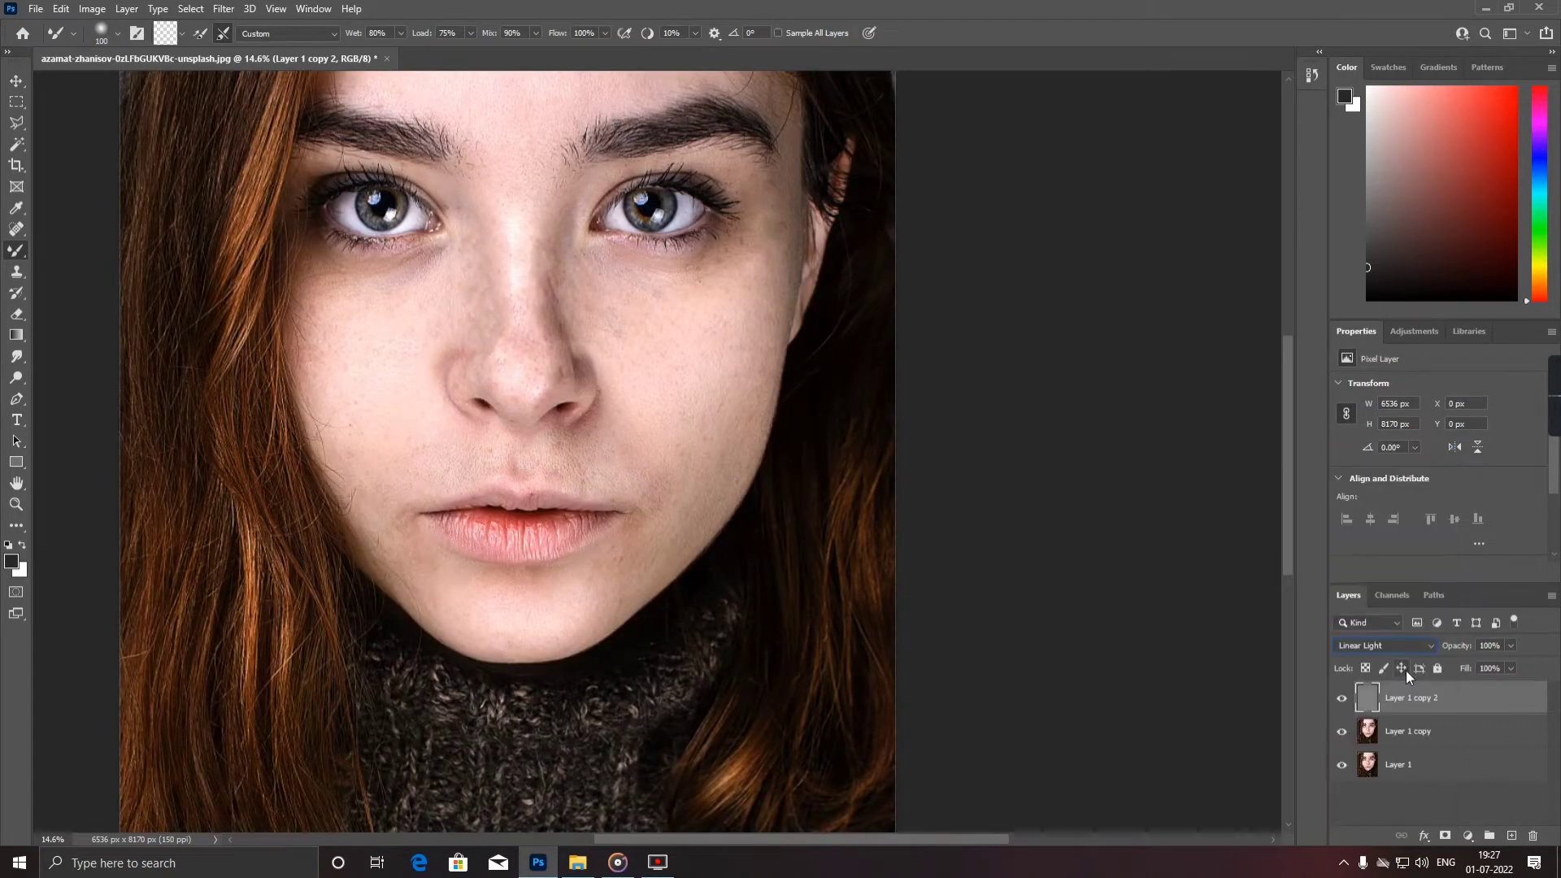
- Hide the High Pass layer and select Layer 1 copy beneath it
left_click(1341, 699)
left_click(1455, 737)
scroll(436, 325, "up", 2)
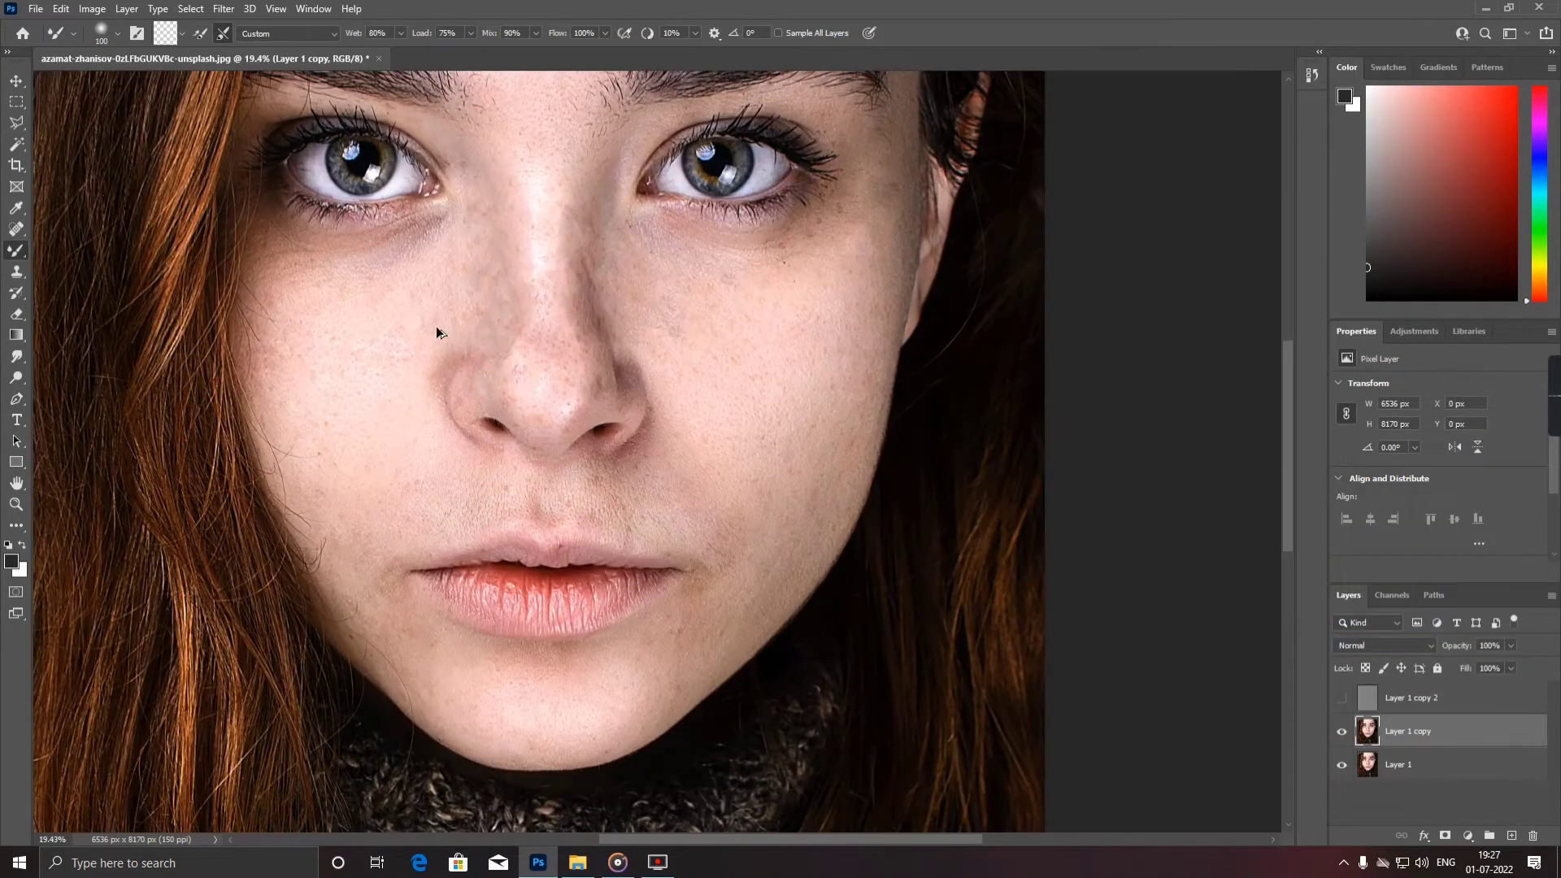
- Set the Mixer Brush to 369 px and smooth the skin along the outer right cheek
right_click(28, 259)
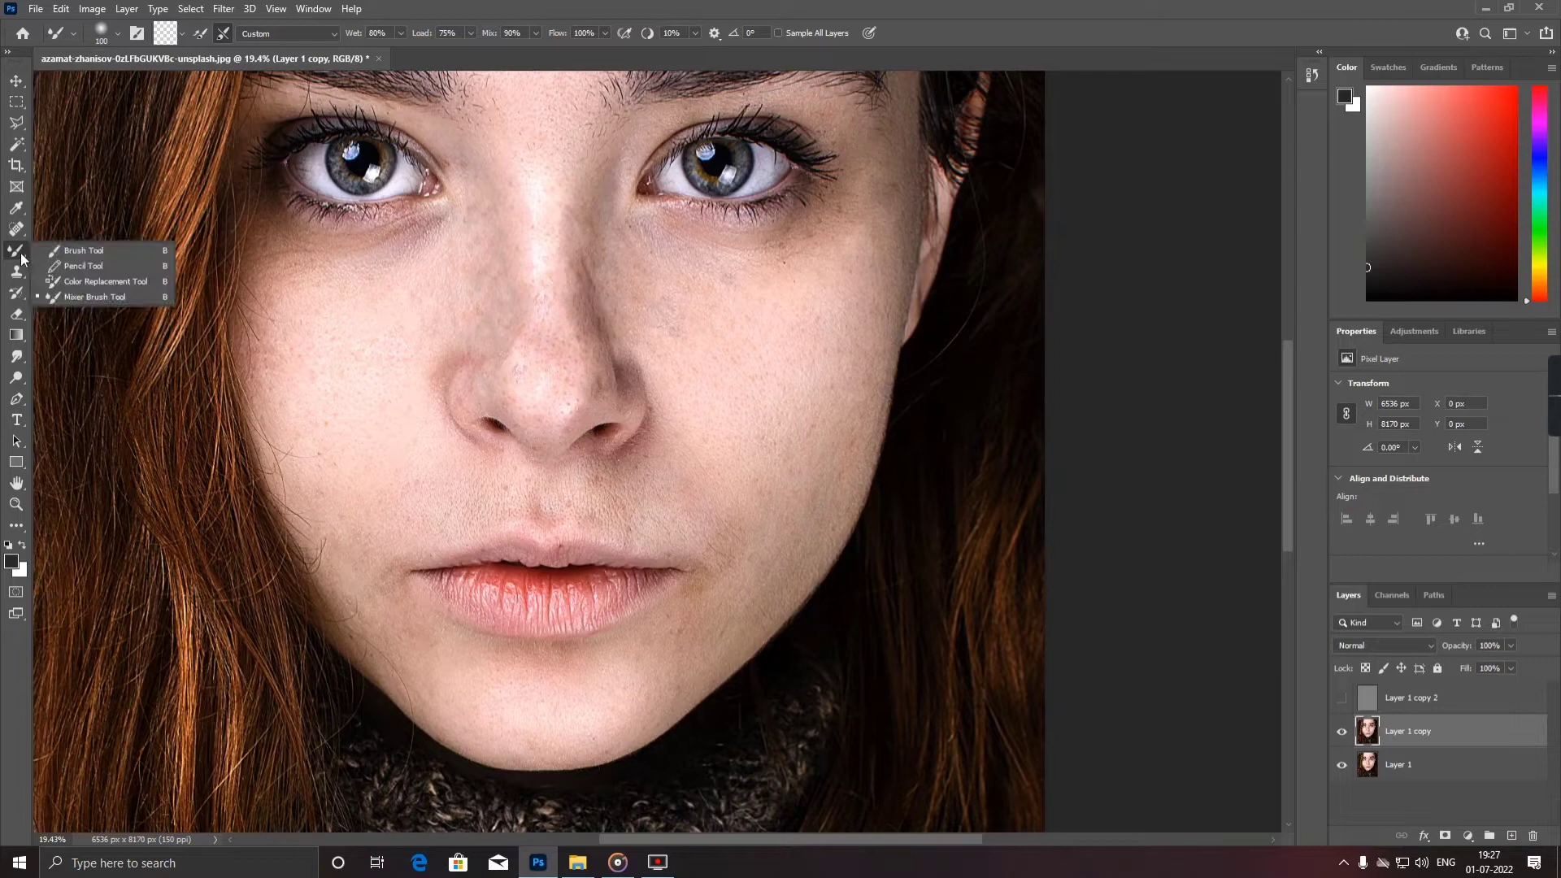
left_click(67, 296)
scroll(700, 317, "up", 1)
right_click(827, 387)
left_click_drag(828, 394, 904, 394)
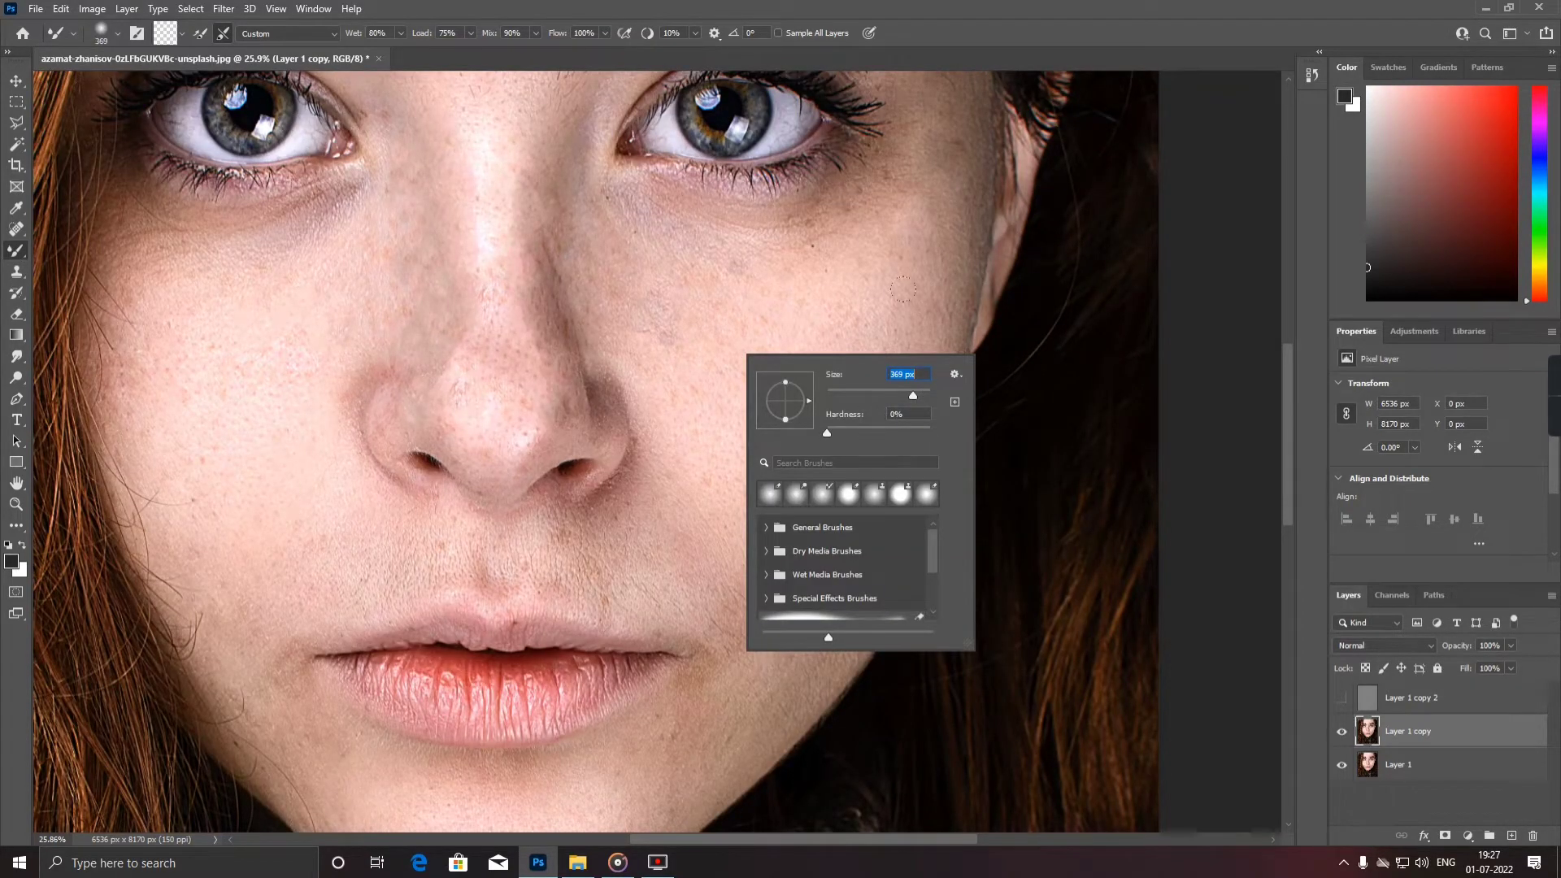
key("Return")
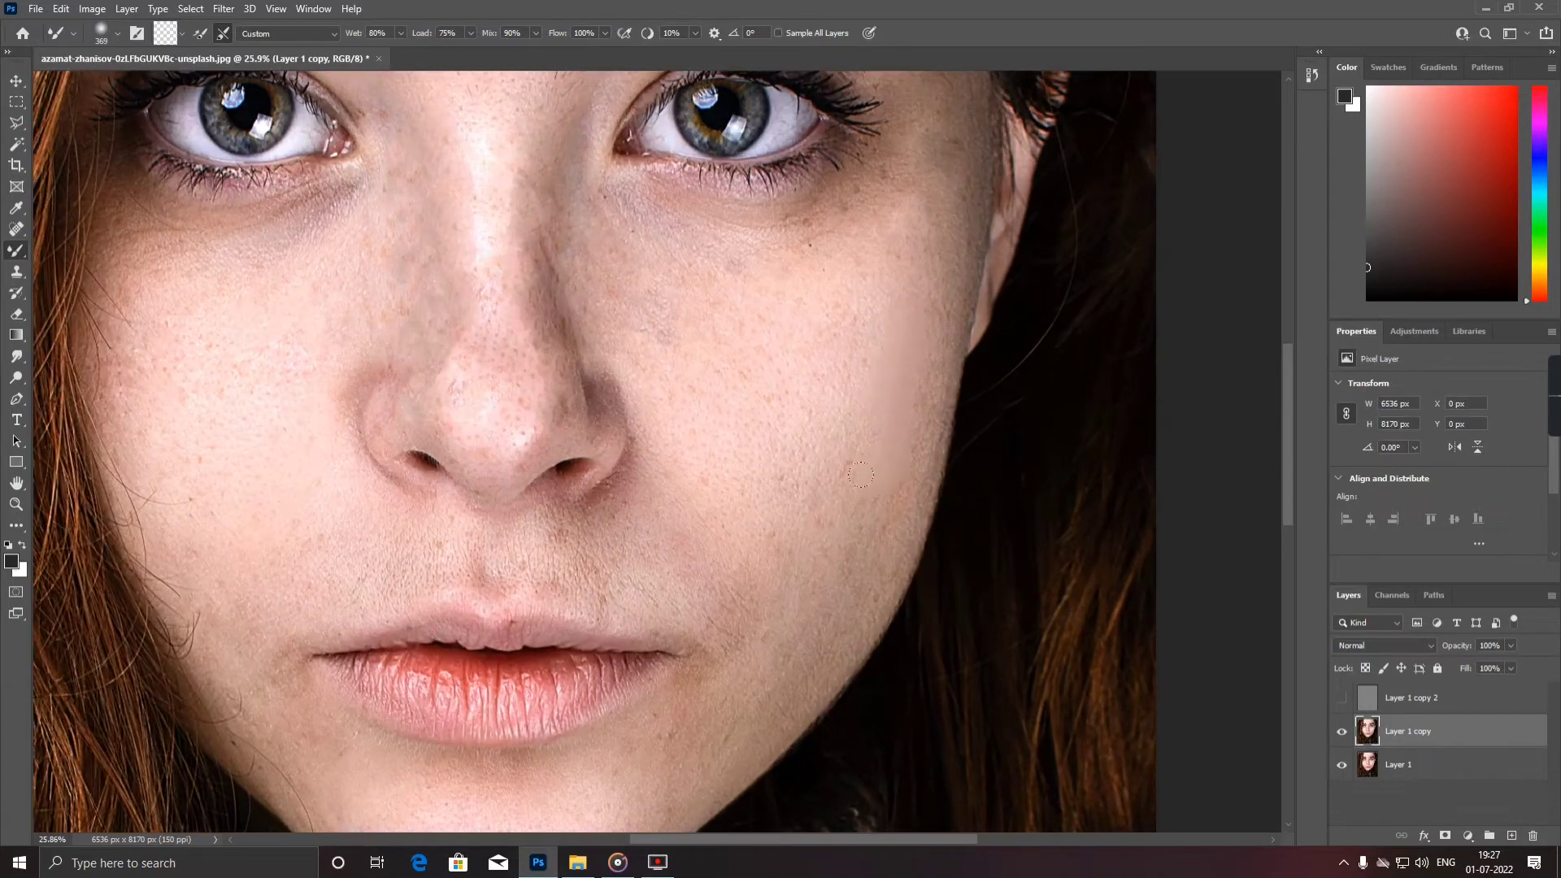
scroll(813, 422, "down", 1)
- Enlarge the Mixer Brush to 401 px and smooth the nose bridge and the skin just right of it
right_click(904, 434)
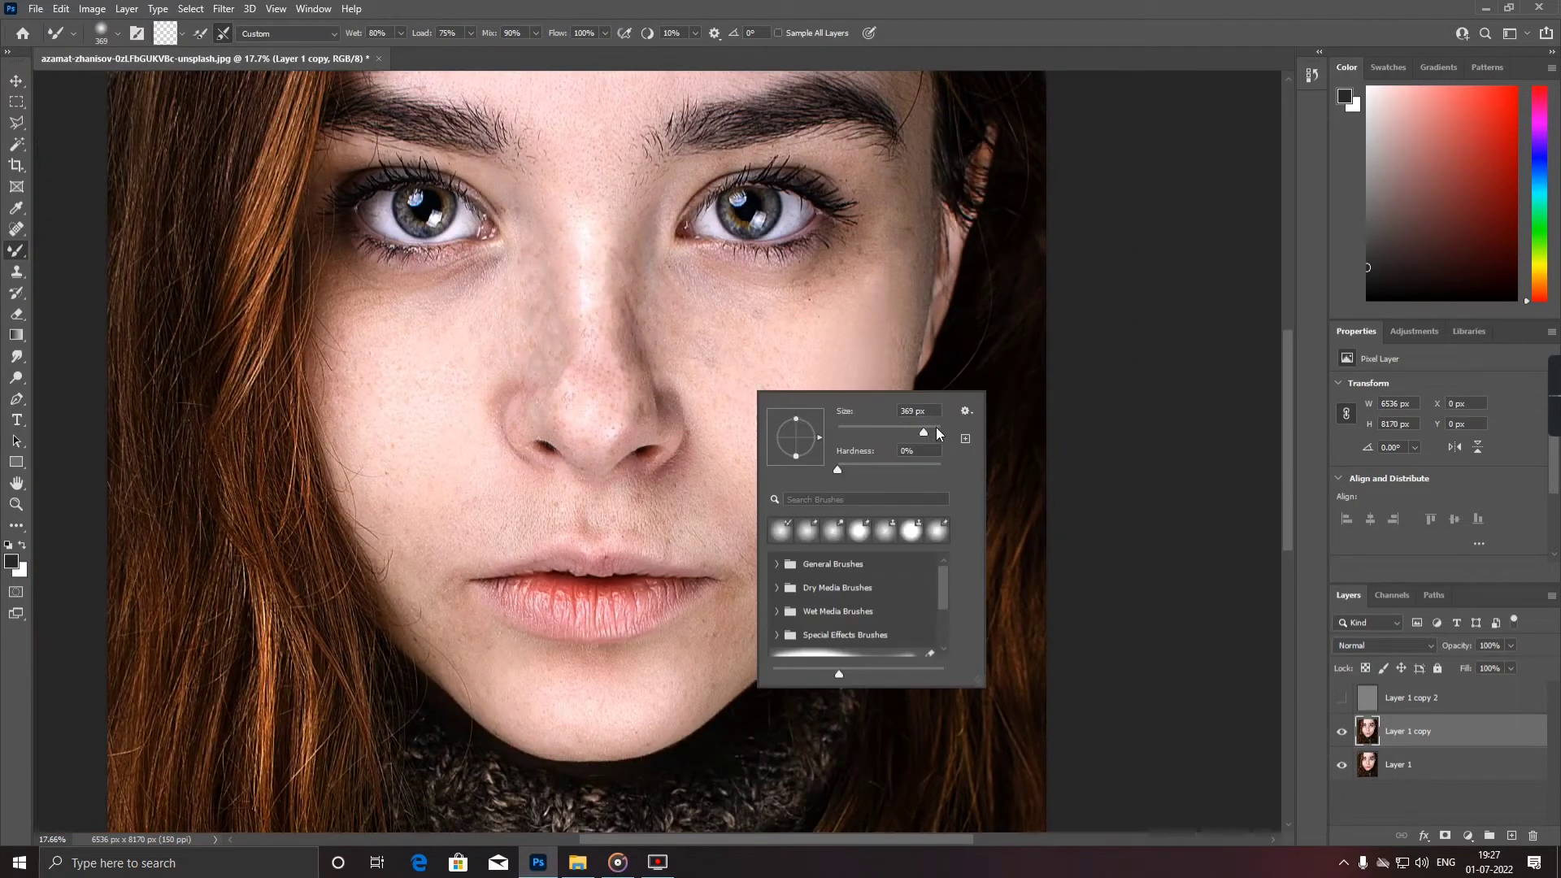
key("Return")
scroll(725, 334, "up", 1)
mouse_move(534, 279)
left_mouse_down()
mouse_move(528, 370)
mouse_move(555, 333)
mouse_move(576, 427)
mouse_move(535, 380)
left_mouse_up()
scroll(505, 387, "down", 1)
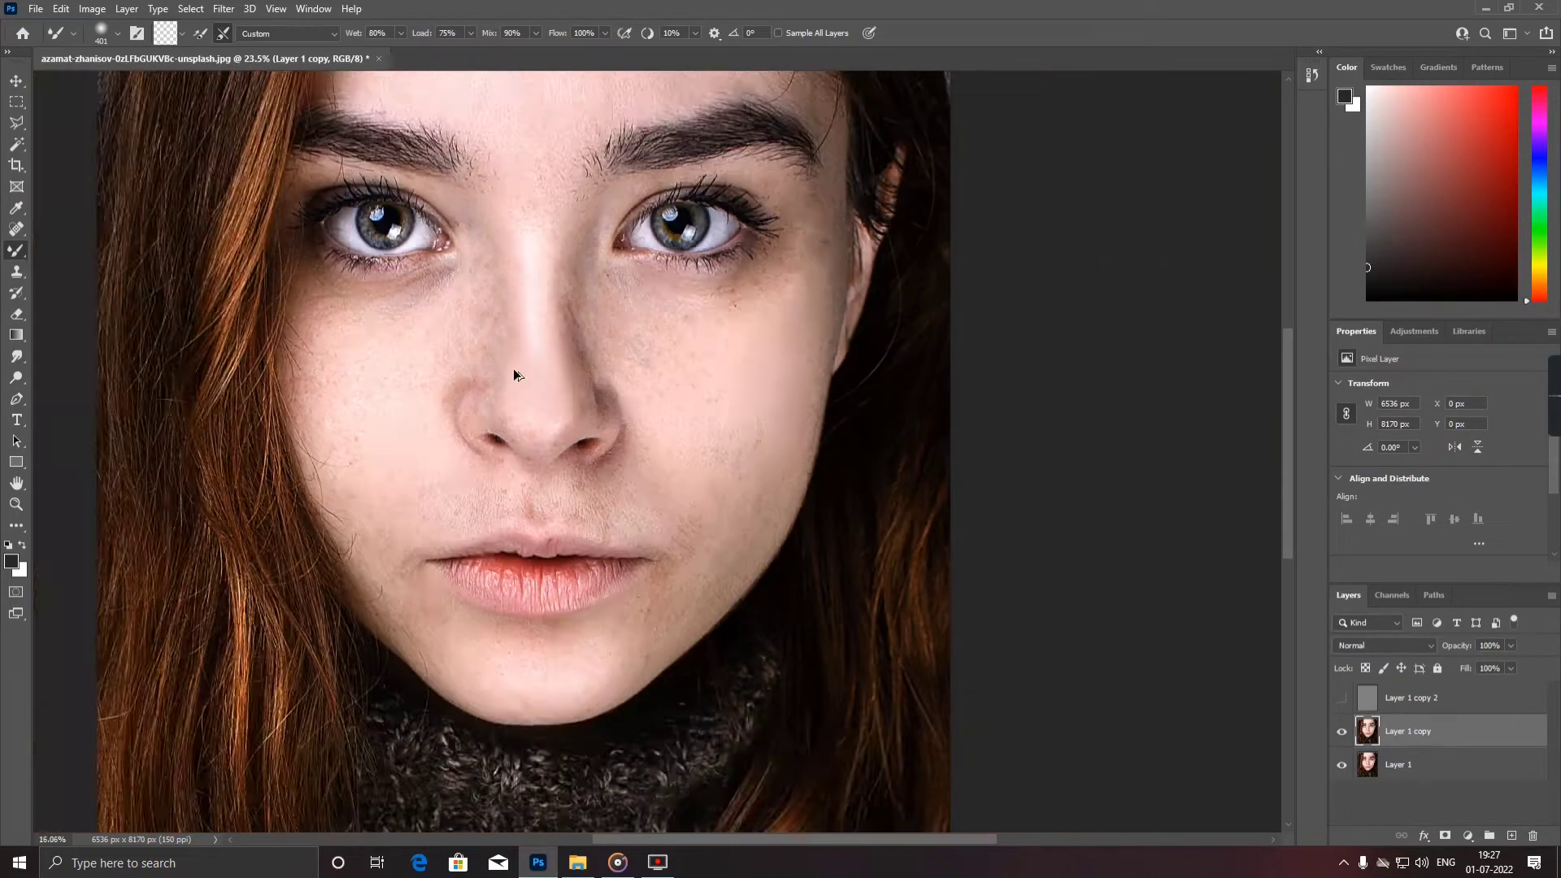
scroll(516, 363, "up", 1)
mouse_move(595, 307)
left_mouse_down()
mouse_move(570, 223)
mouse_move(586, 313)
mouse_move(571, 301)
mouse_move(626, 282)
mouse_move(679, 421)
mouse_move(710, 381)
mouse_move(619, 291)
left_mouse_up()
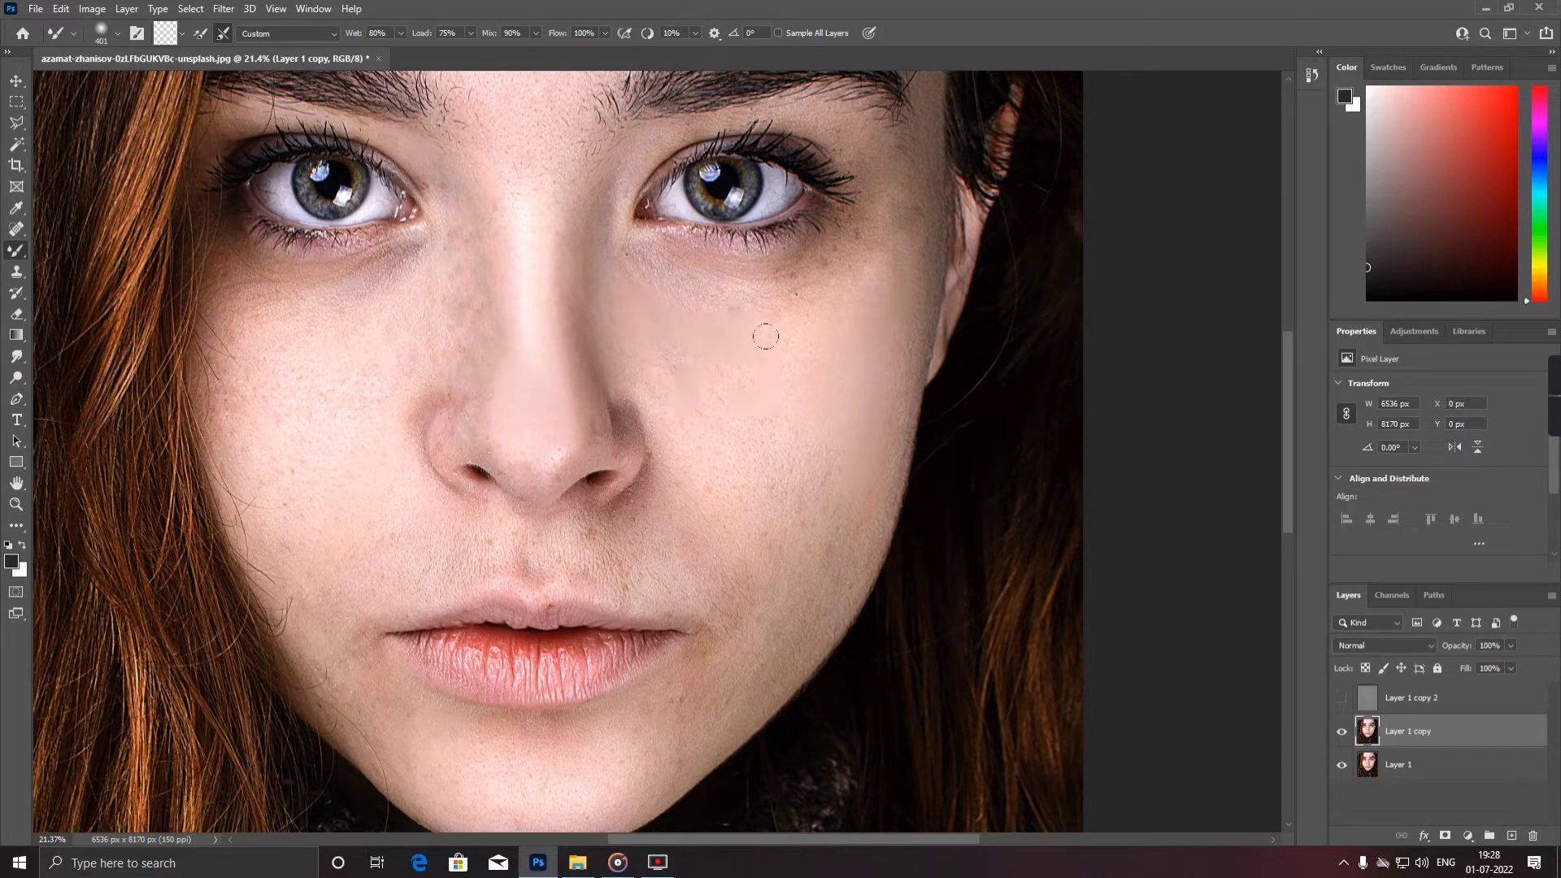
- Smooth the middle of the right cheek and the skin below the right eye with the Mixer Brush
left_click_drag(768, 393, 808, 508)
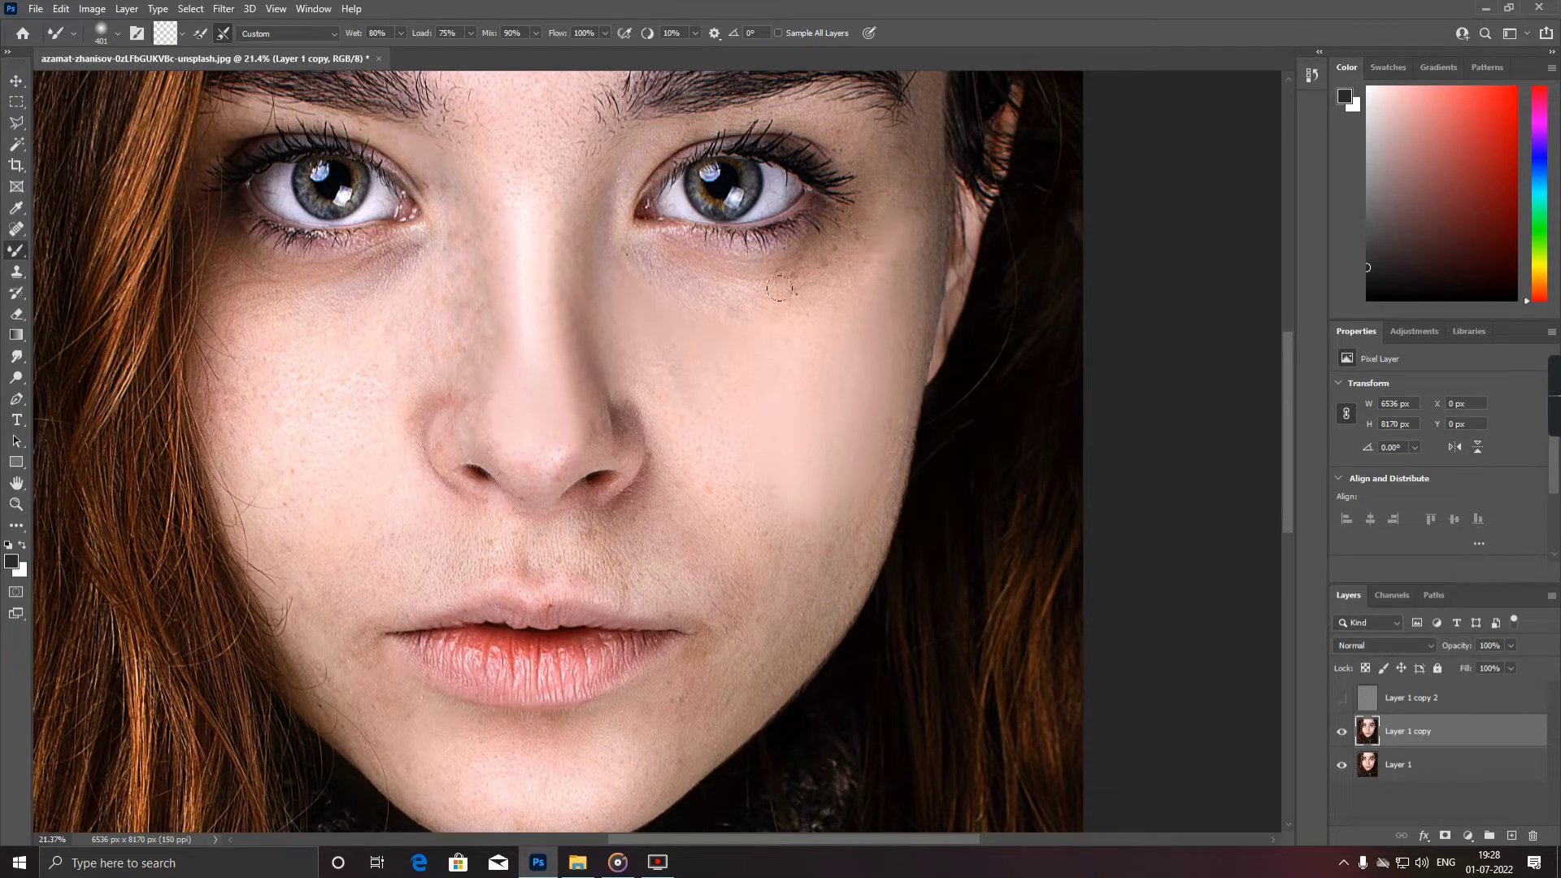
left_click_drag(858, 244, 667, 268)
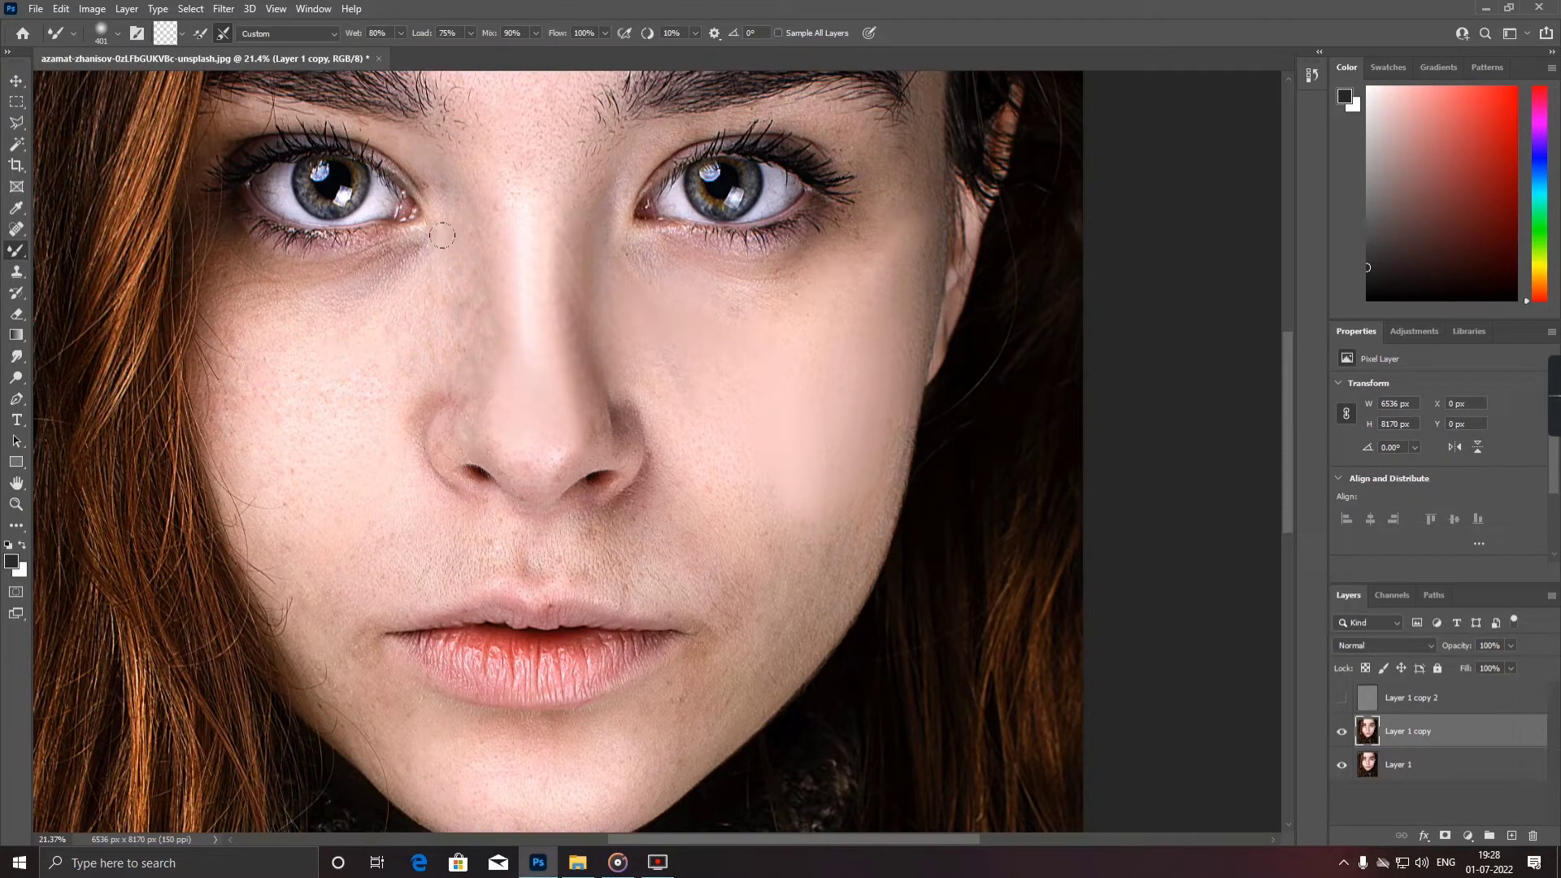
scroll(394, 398, "down", 3)
scroll(357, 378, "up", 2)
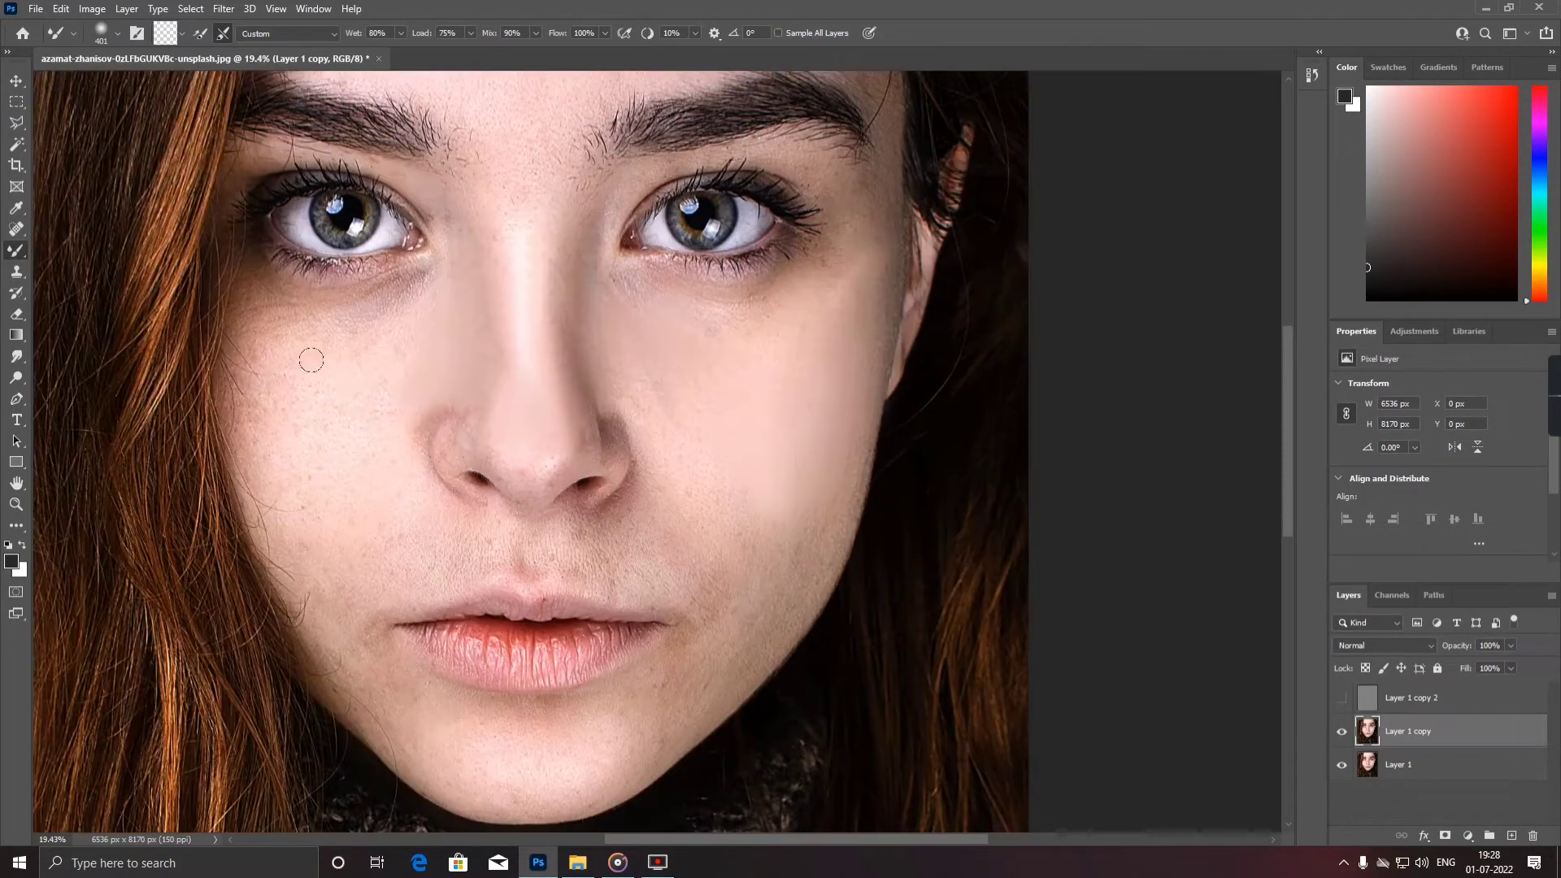
- Smooth the left cheek and the lower part of the right cheek with the Mixer Brush
left_click_drag(296, 445, 383, 435)
mouse_move(413, 514)
left_mouse_down()
mouse_move(351, 484)
mouse_move(307, 496)
left_mouse_up()
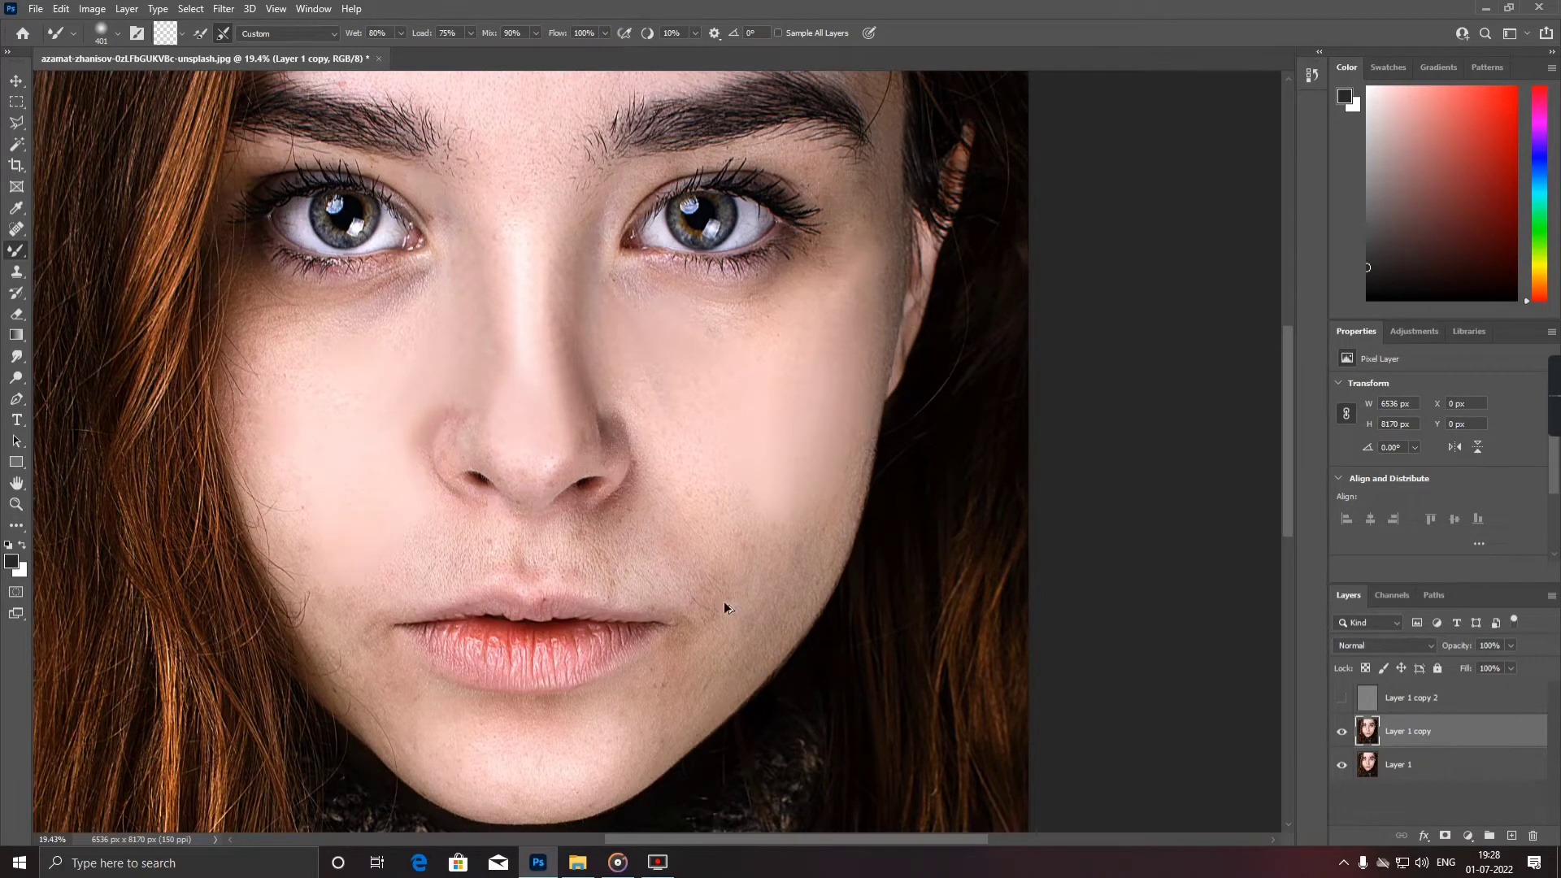
scroll(724, 608, "up", 2)
scroll(645, 561, "down", 2)
scroll(640, 502, "up", 1)
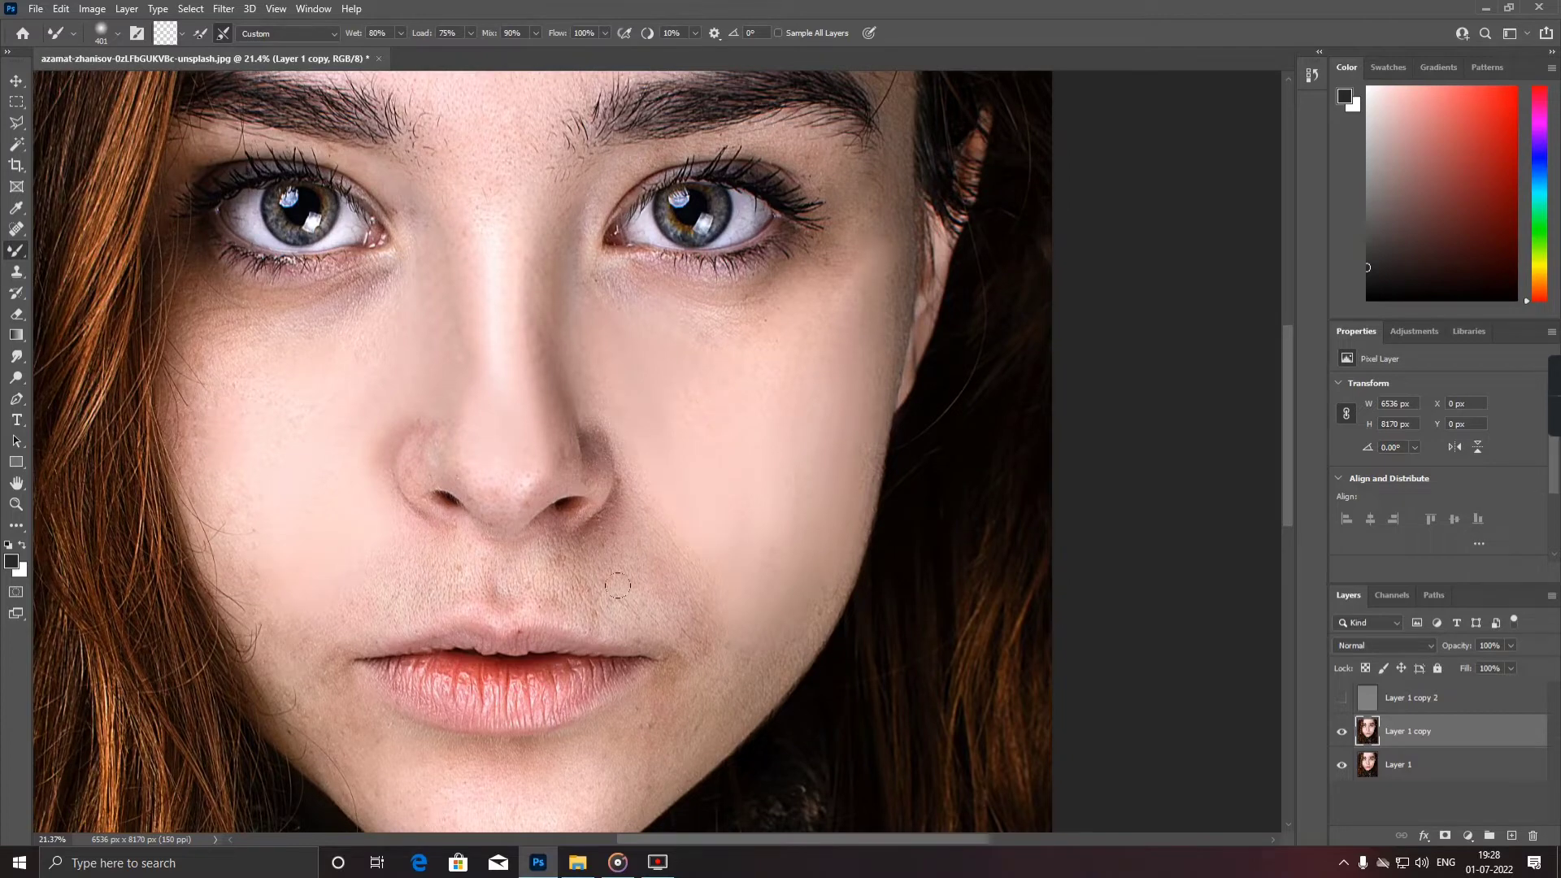
- Reduce the Mixer Brush to 177 px and smooth the nose wings and nose tip
scroll(503, 700, "up", 3)
right_click(503, 699)
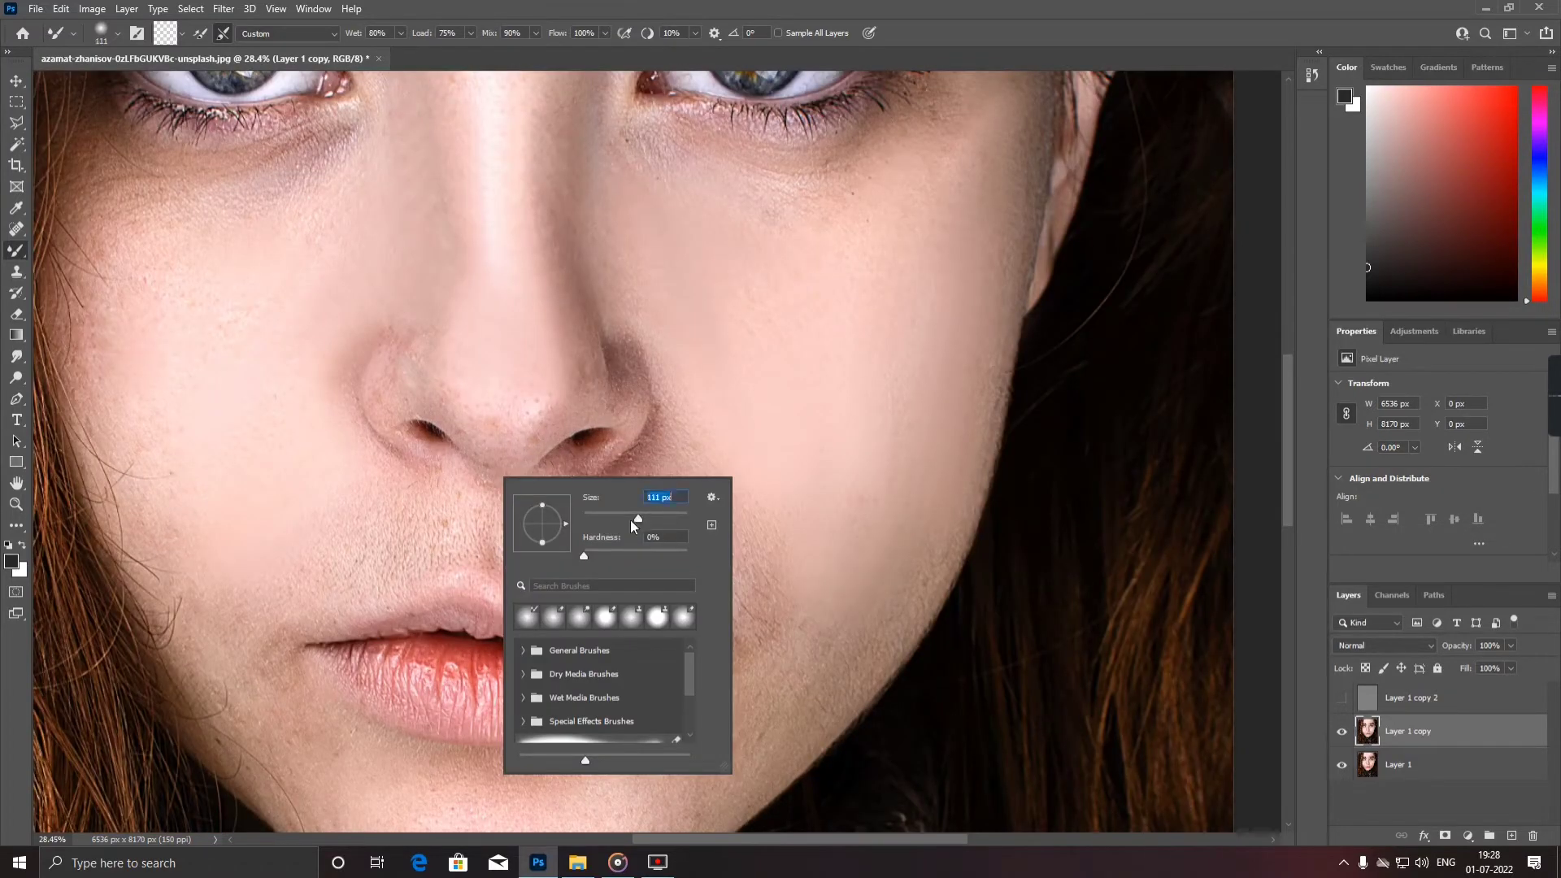
left_click(395, 347)
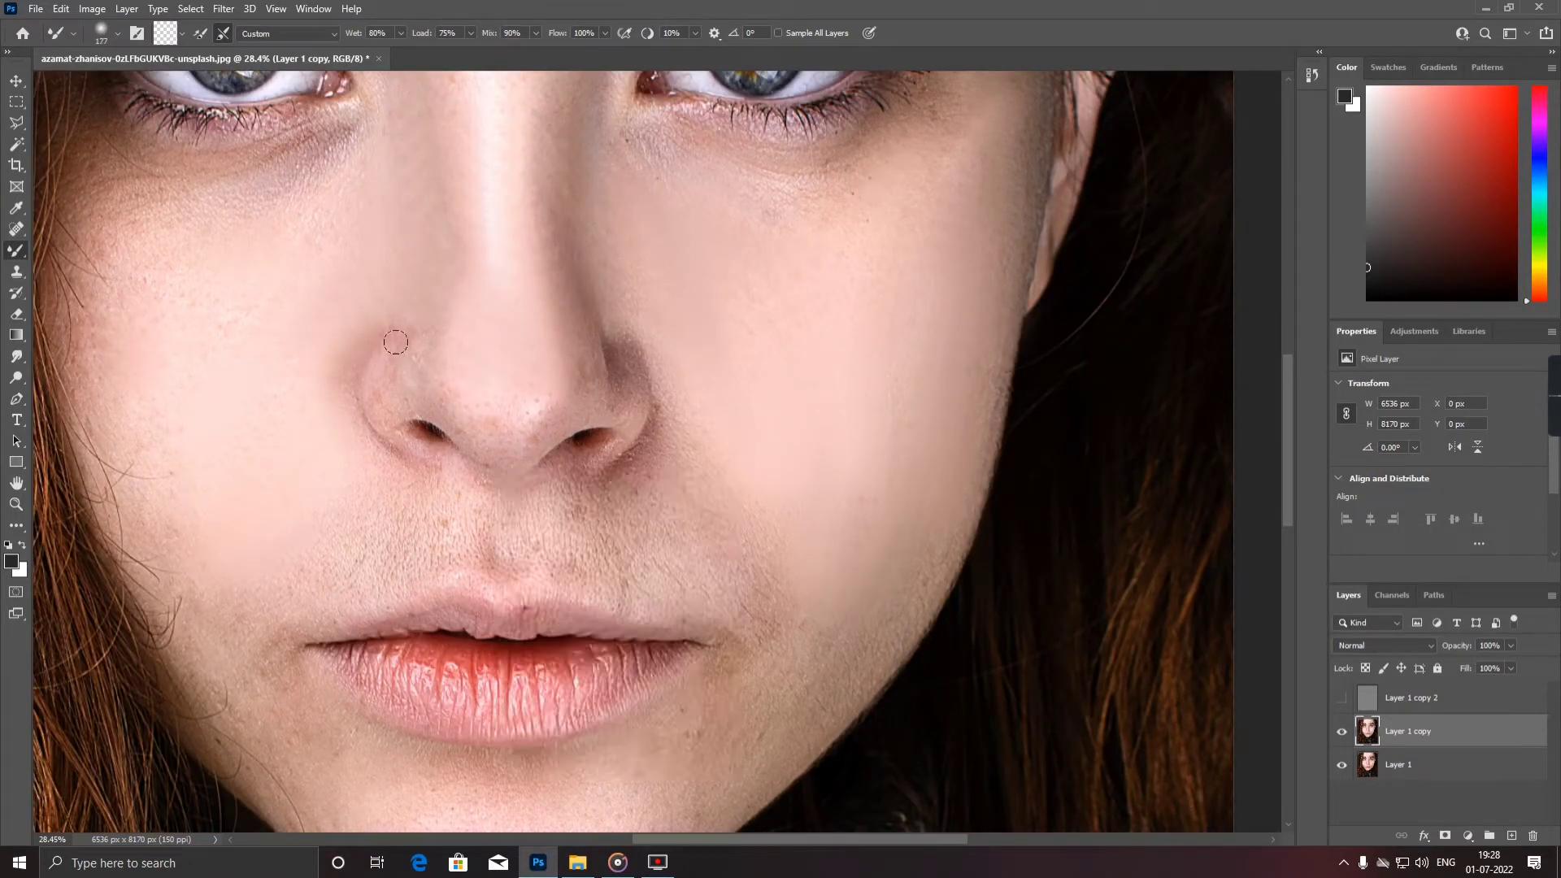
mouse_move(384, 412)
left_mouse_down()
mouse_move(509, 427)
mouse_move(492, 411)
mouse_move(553, 390)
mouse_move(582, 412)
mouse_move(572, 421)
mouse_move(561, 402)
mouse_move(630, 388)
left_mouse_up()
scroll(623, 420, "down", 3)
scroll(507, 372, "up", 2)
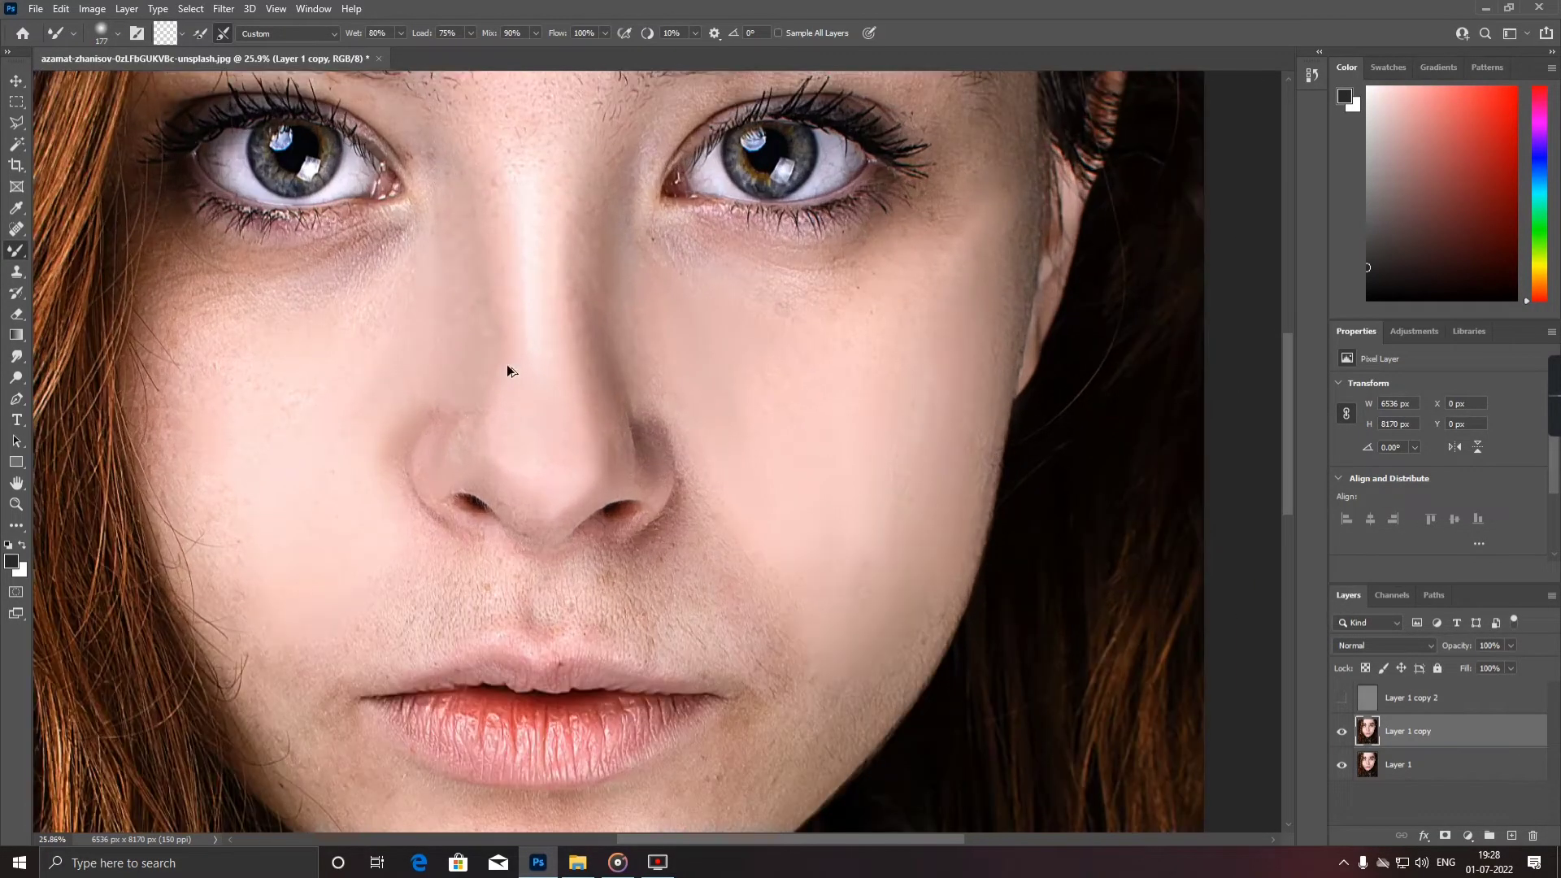
- Enlarge the Mixer Brush to 448 px and smooth the skin between the eyebrows
scroll(813, 257, "down", 3)
scroll(784, 117, "up", 2)
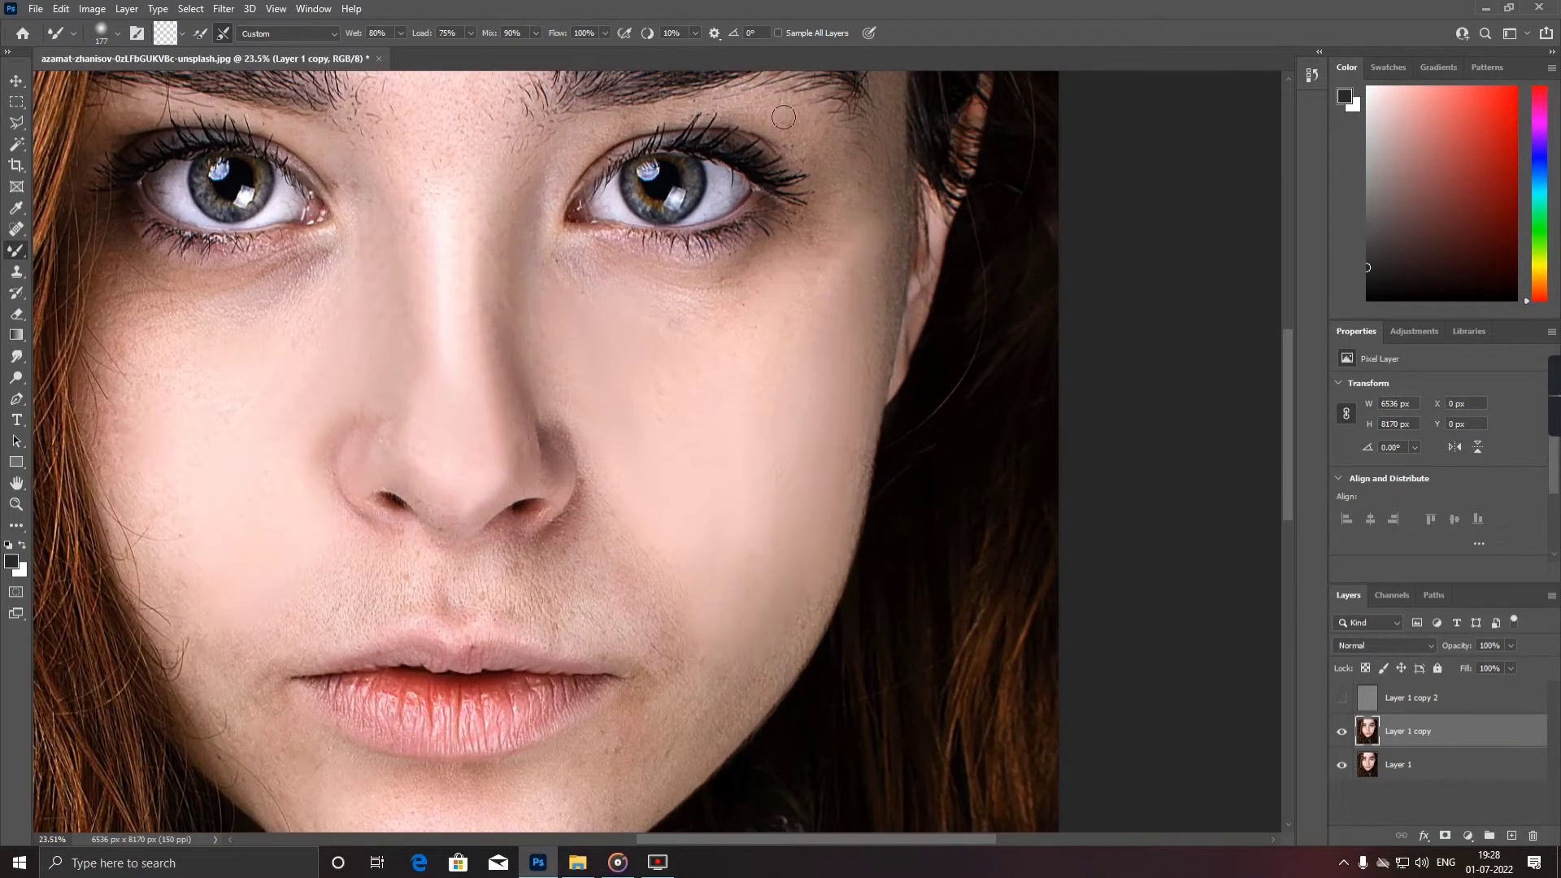
scroll(428, 345, "down", 7)
scroll(419, 325, "up", 1)
right_click(414, 274)
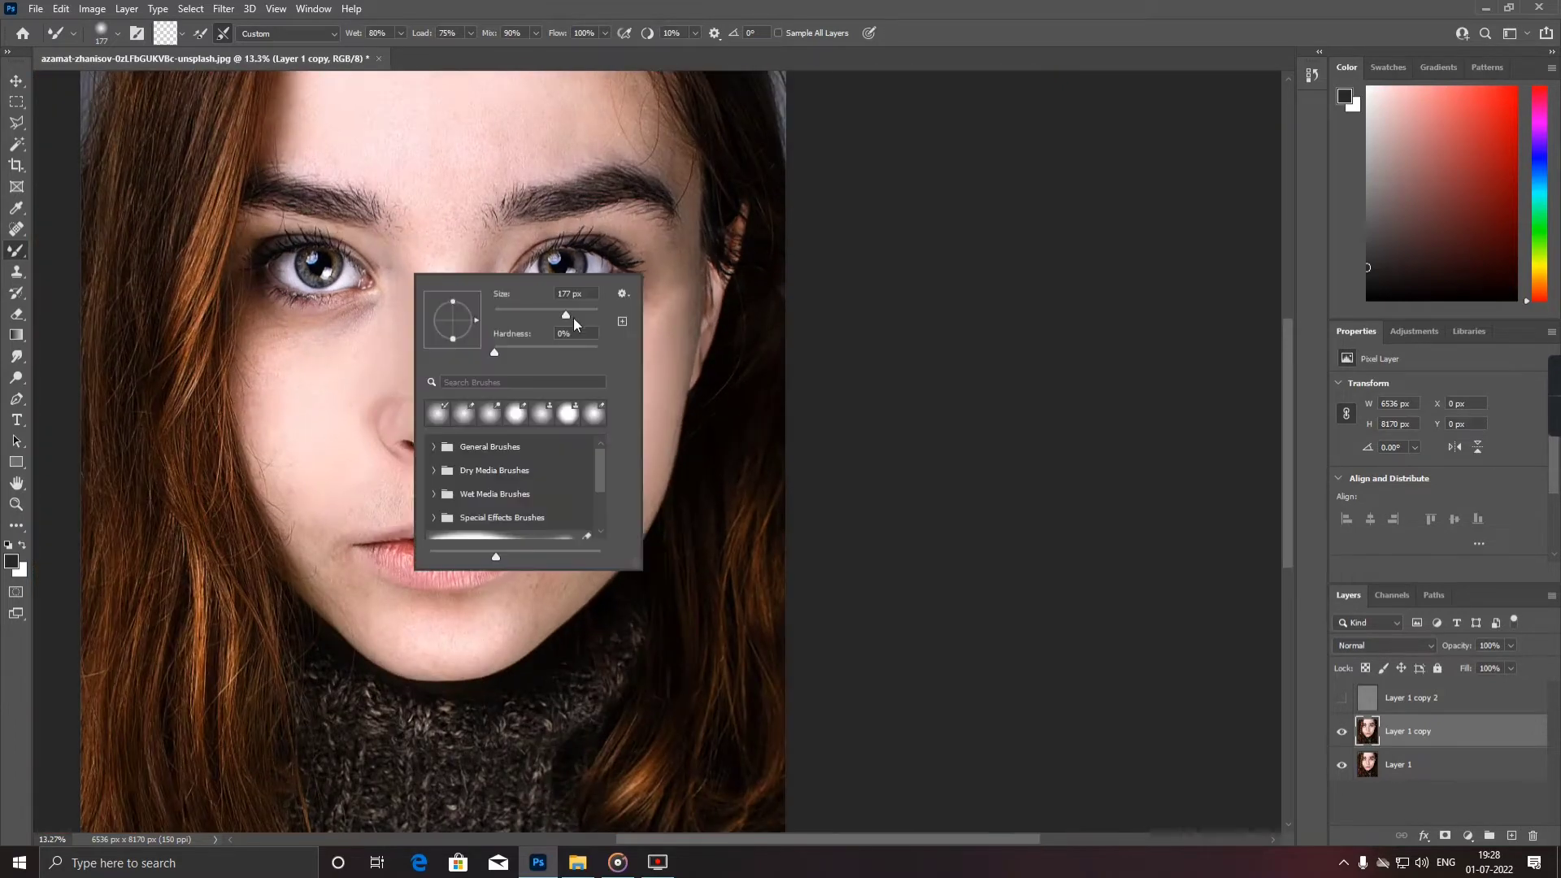
left_click_drag(570, 315, 583, 314)
key("Return")
scroll(438, 322, "up", 3)
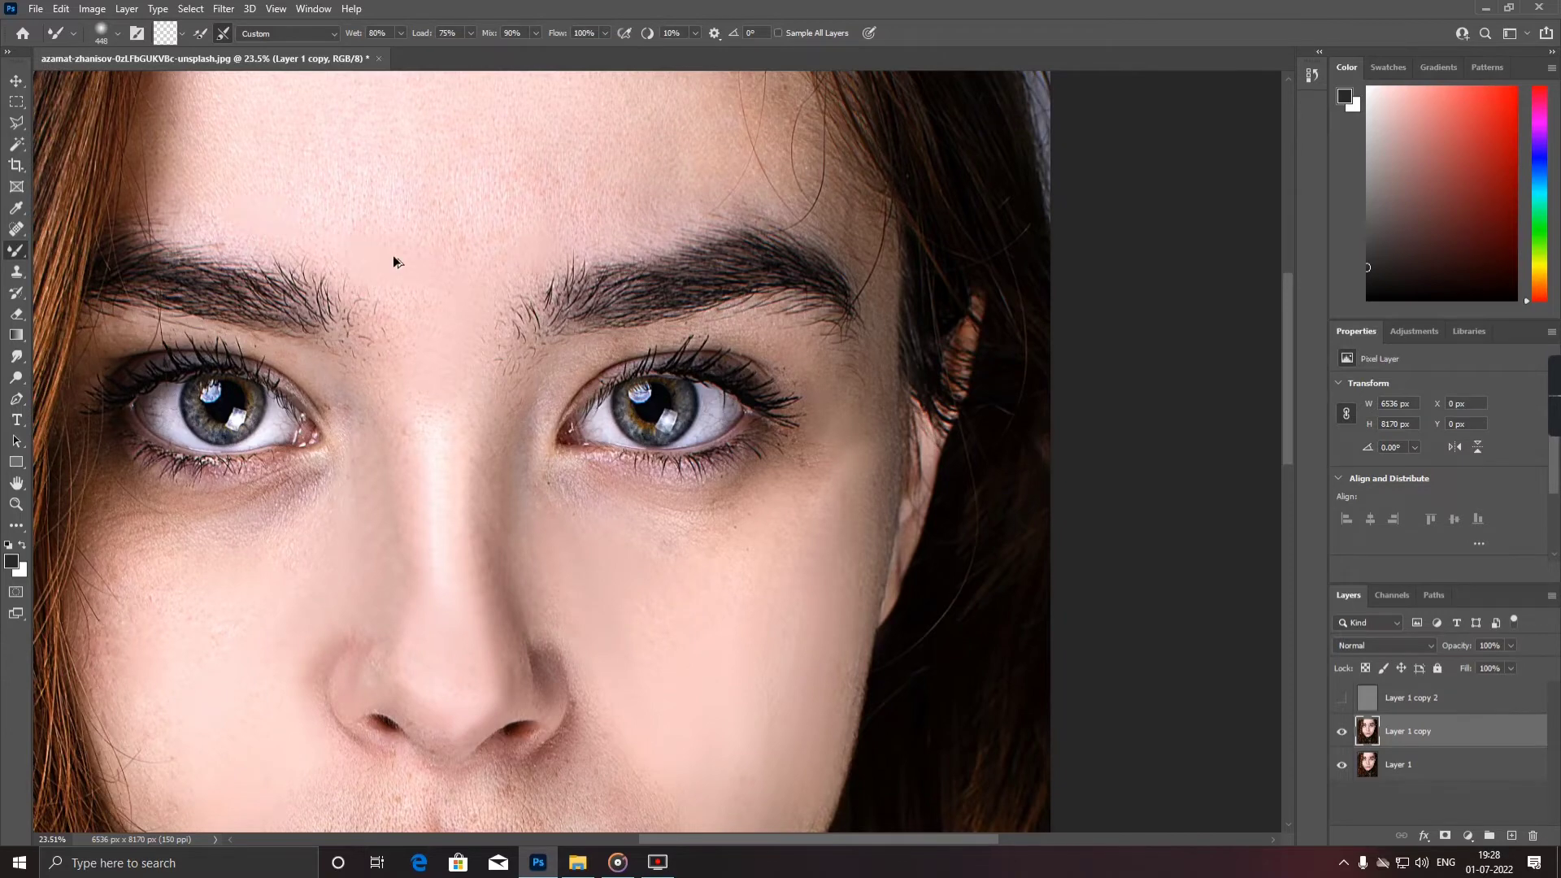
- Smooth the right lower cheek, the skin beside the mouth corner and the right side of the jaw
scroll(393, 261, "down", 4)
scroll(299, 451, "up", 3)
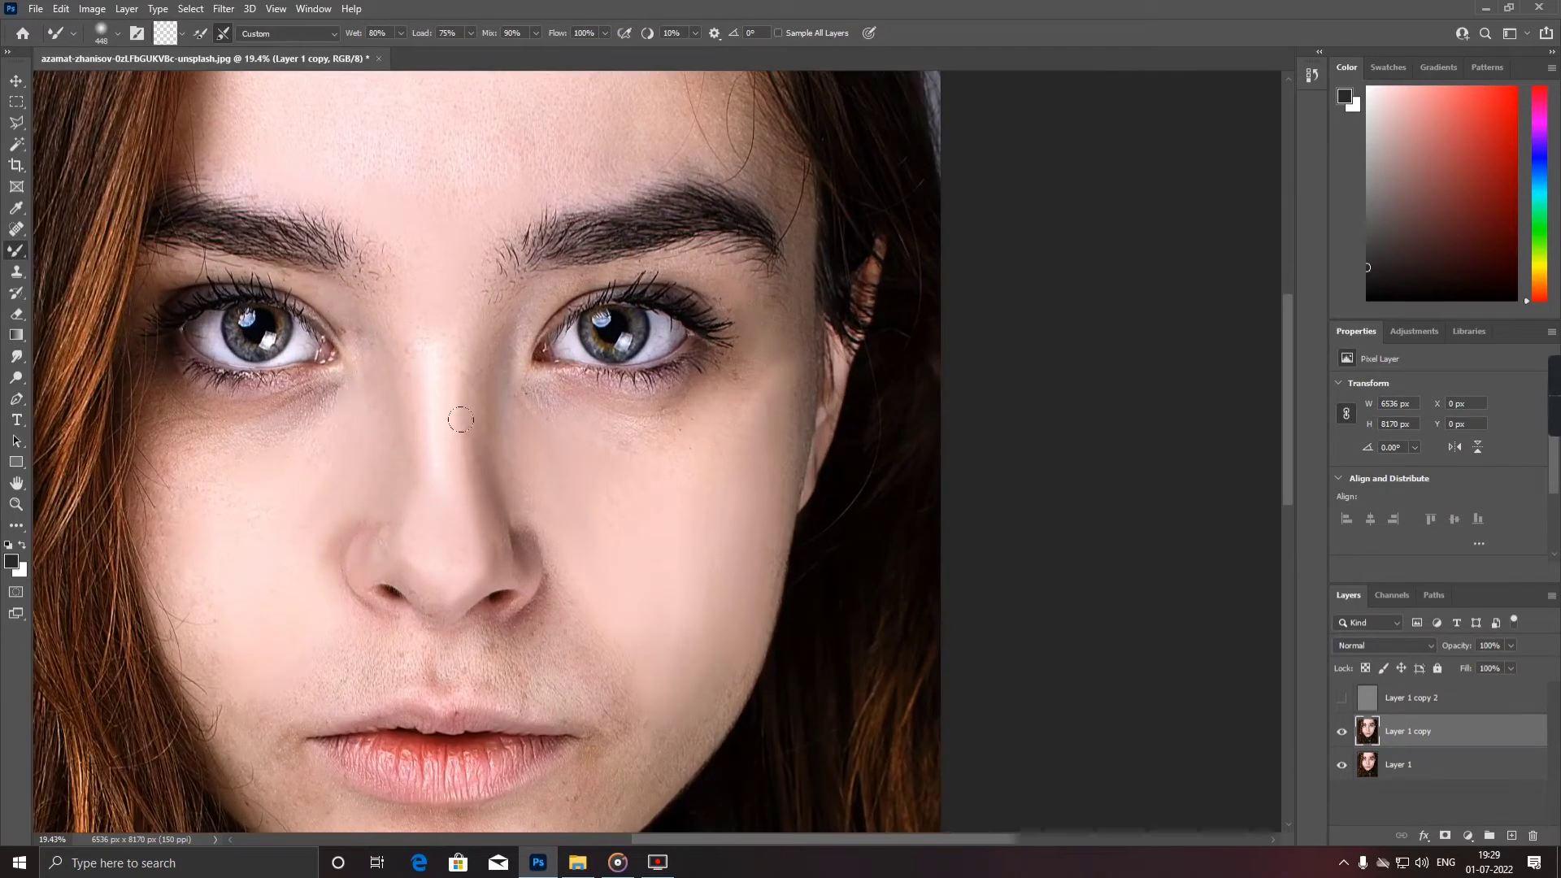
scroll(428, 522, "up", 1)
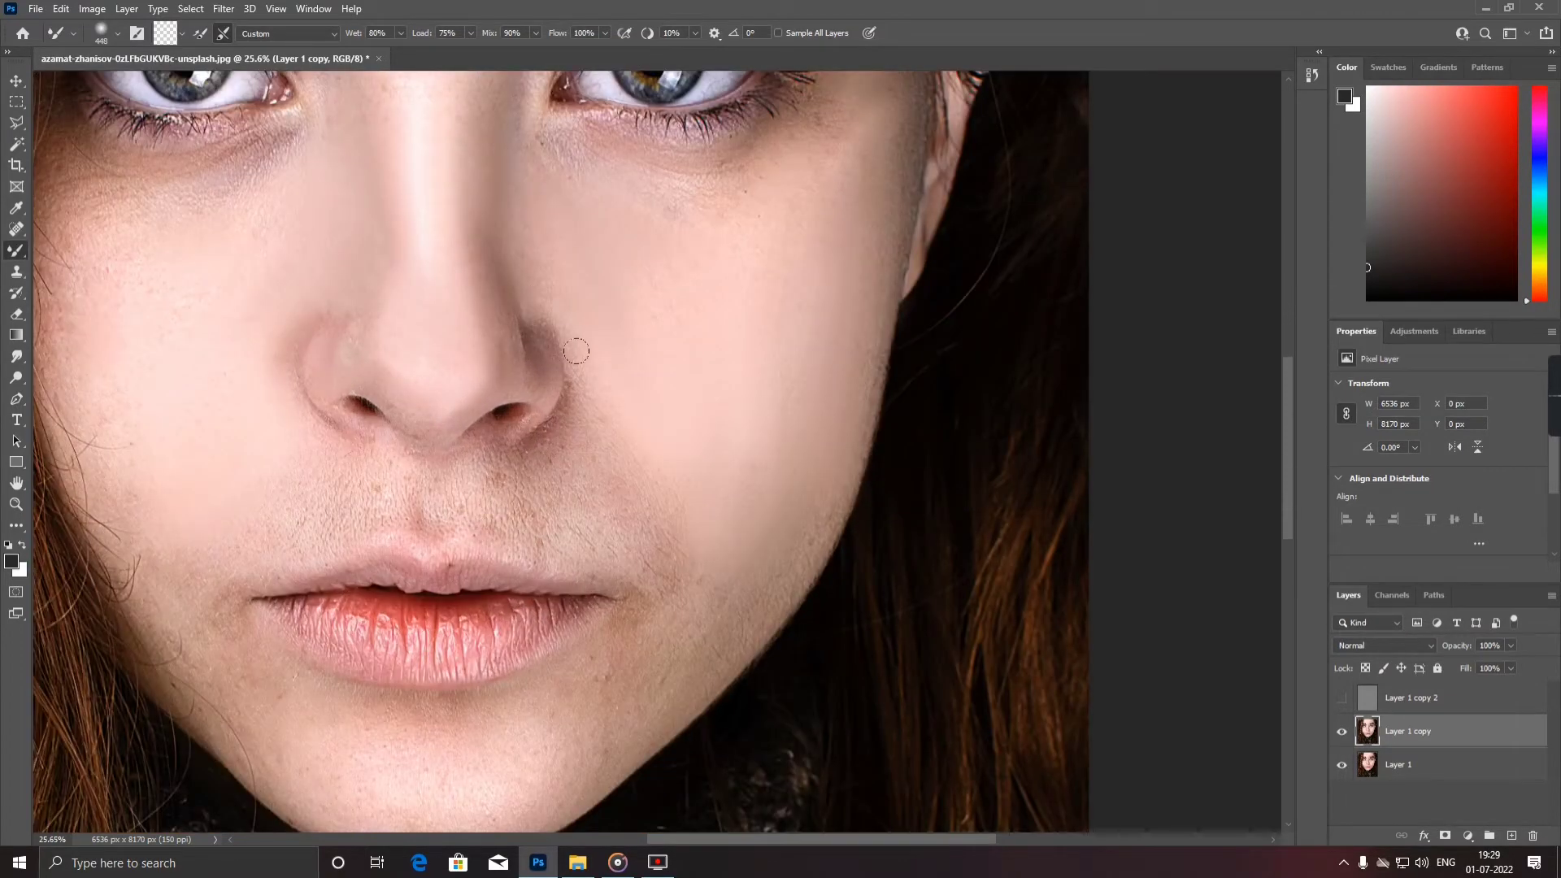
scroll(512, 558, "down", 2)
scroll(528, 529, "up", 2)
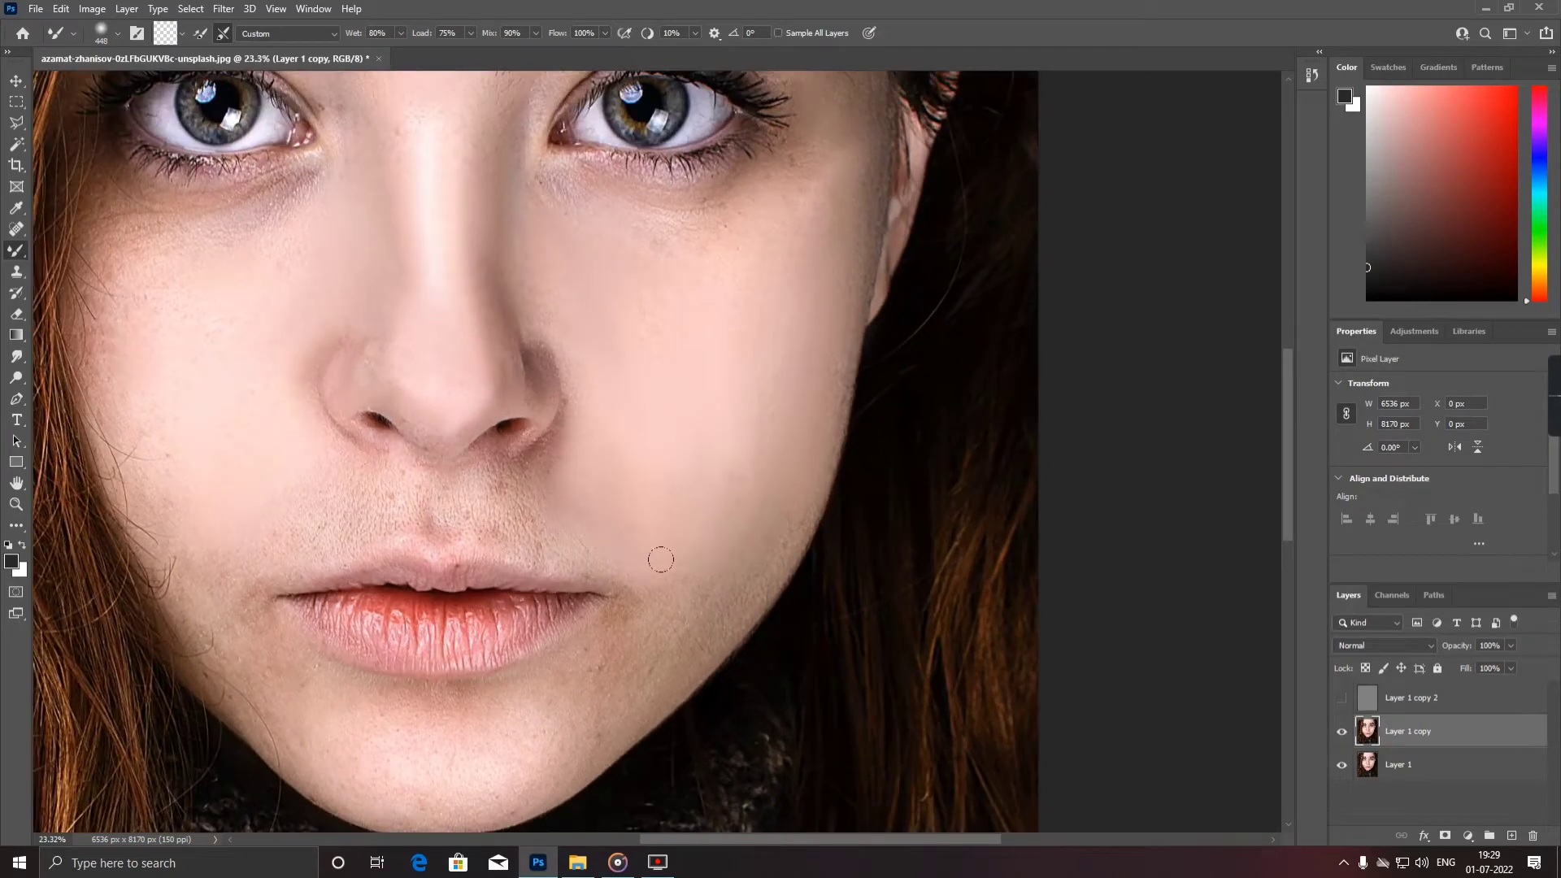
scroll(529, 697, "down", 2)
scroll(591, 648, "up", 2)
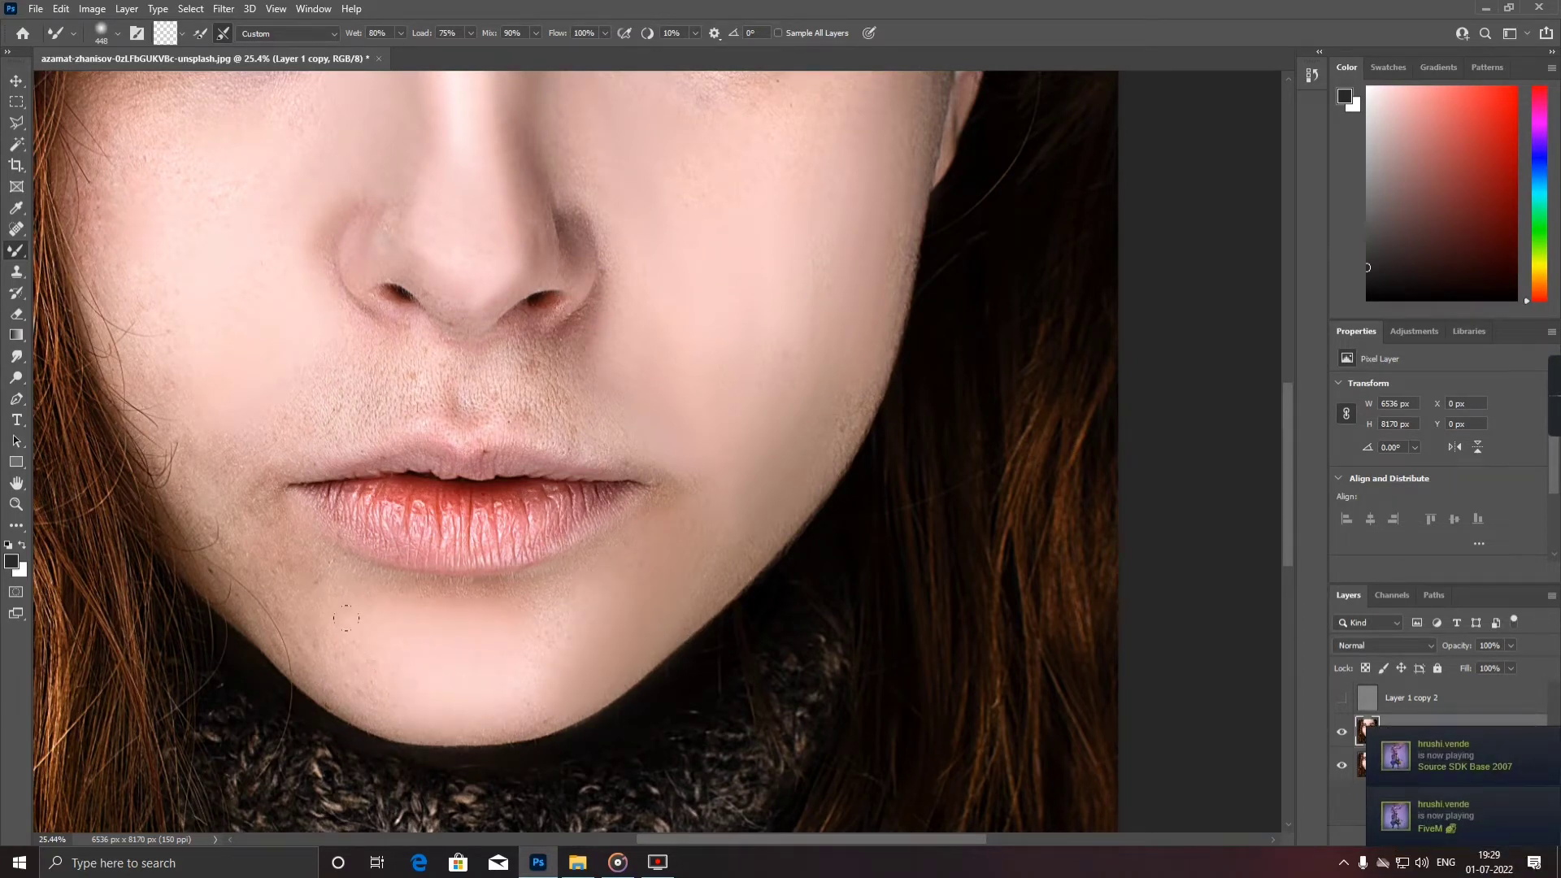
- Smooth the left side of the chin, the upper left cheek and the skin above the upper lip
left_click_drag(333, 638, 288, 610)
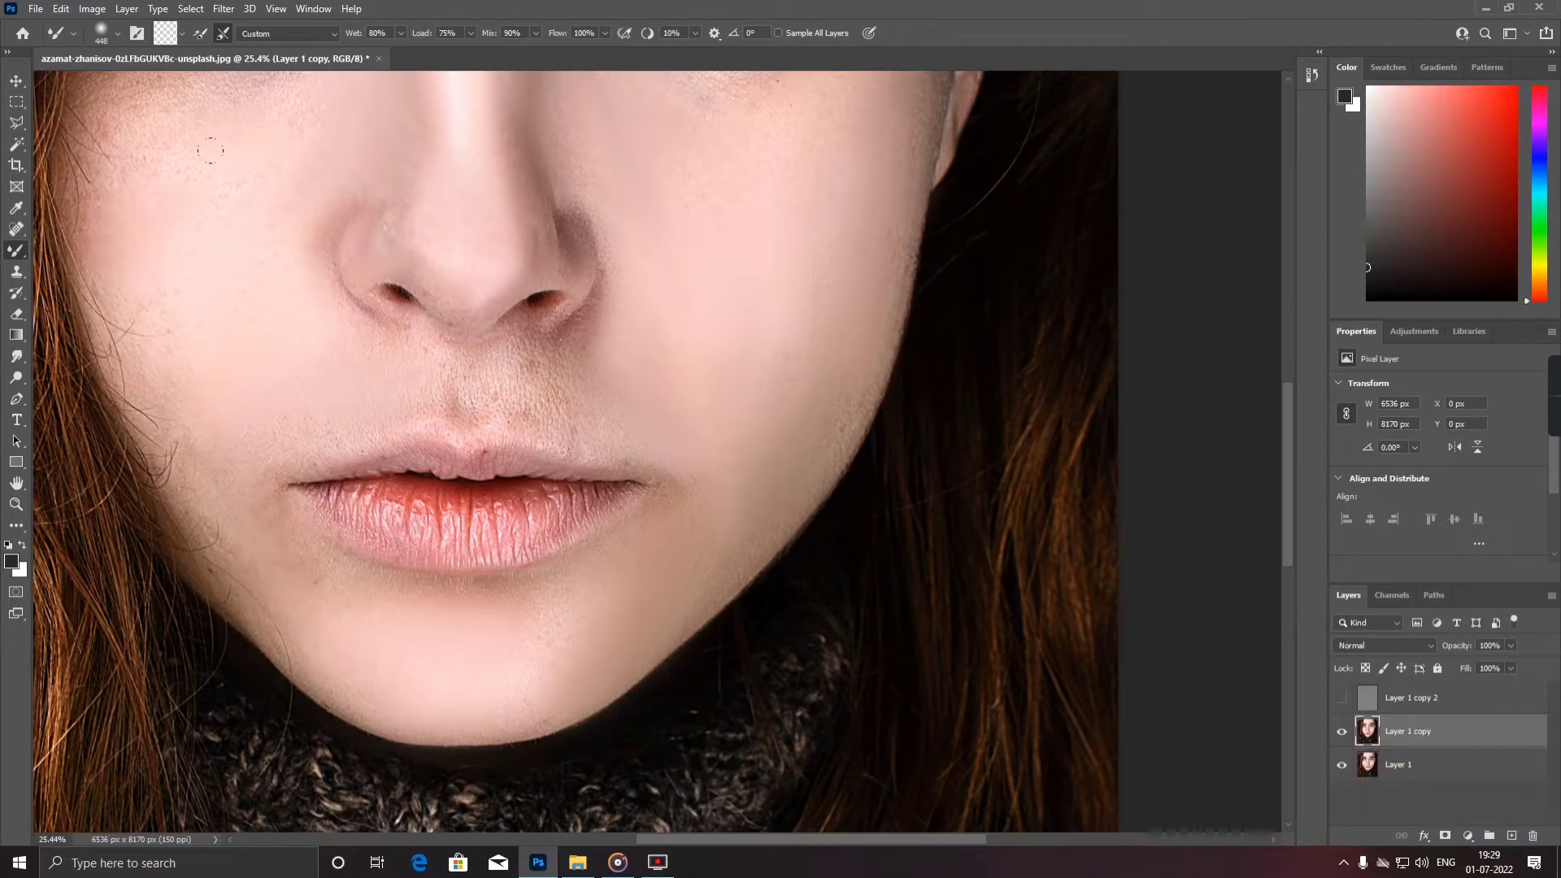
scroll(219, 212, "up", 3)
mouse_move(207, 221)
left_mouse_down()
mouse_move(122, 242)
mouse_move(155, 268)
mouse_move(242, 205)
left_mouse_up()
scroll(567, 481, "down", 1)
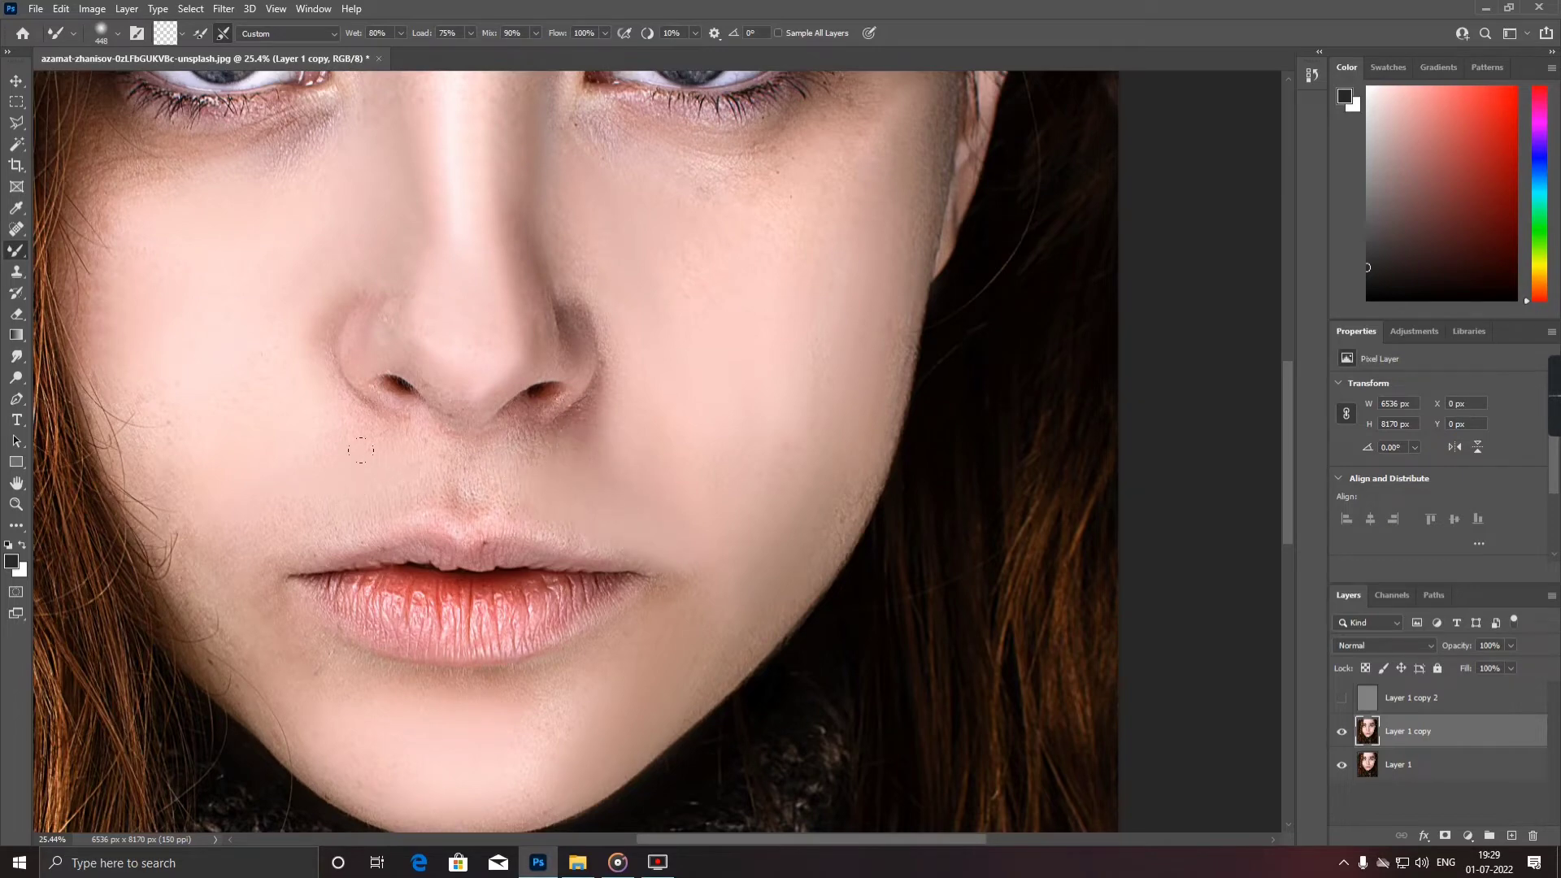
- Smooth the skin between the right eye and eyebrow, setting the Mixer Brush to 149 px and then 202 px
scroll(361, 450, "down", 4)
scroll(564, 265, "up", 4)
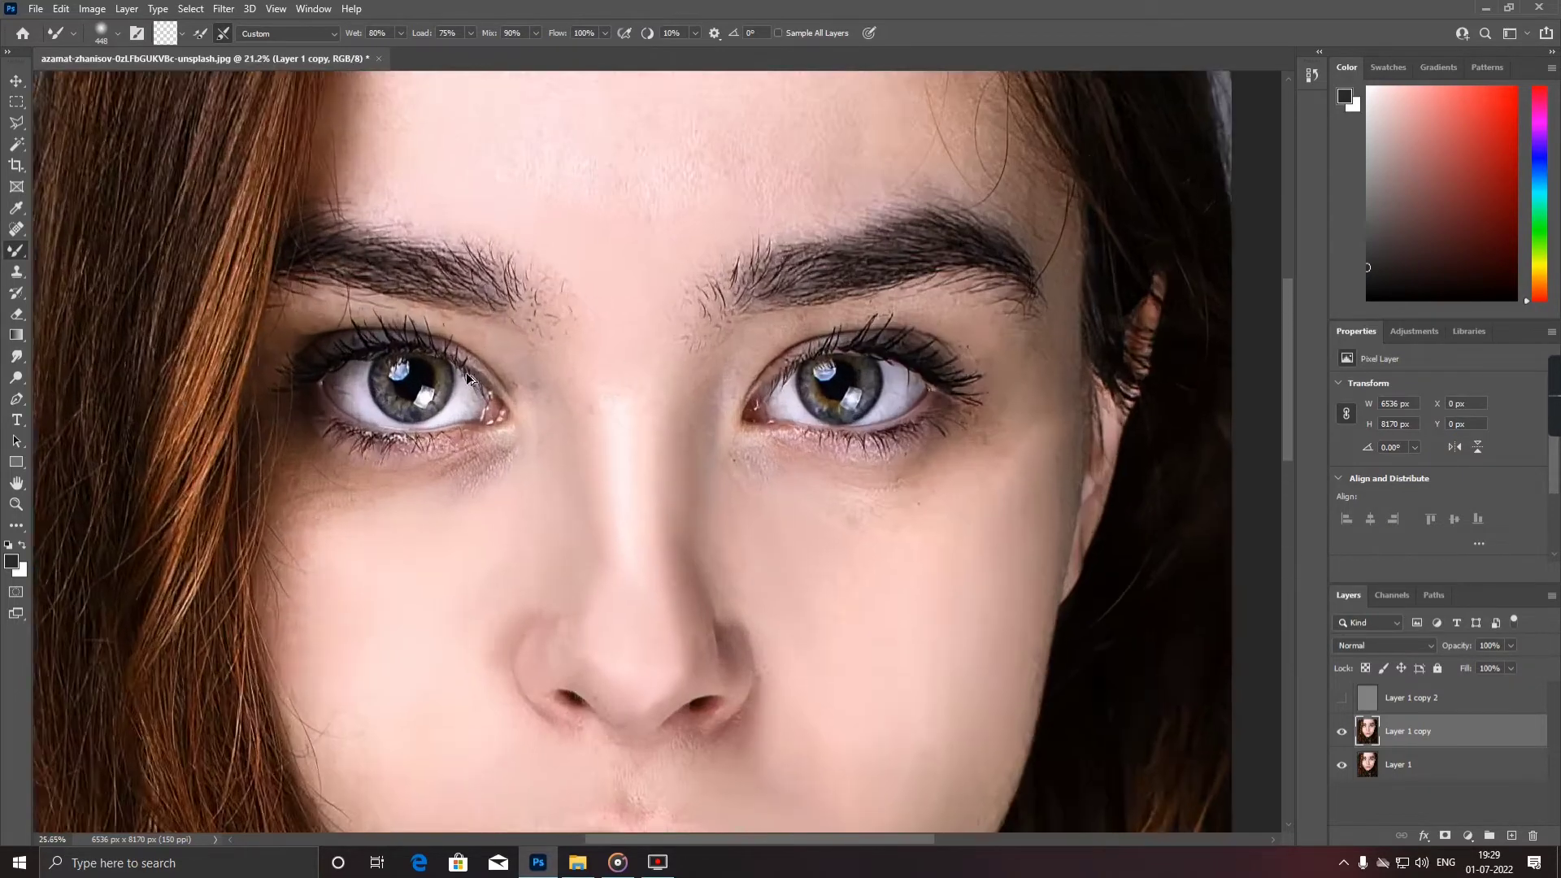
scroll(470, 379, "up", 1)
right_click(1180, 370)
left_click(1332, 405)
left_click(1108, 327)
left_click(1385, 386)
right_click(1128, 359)
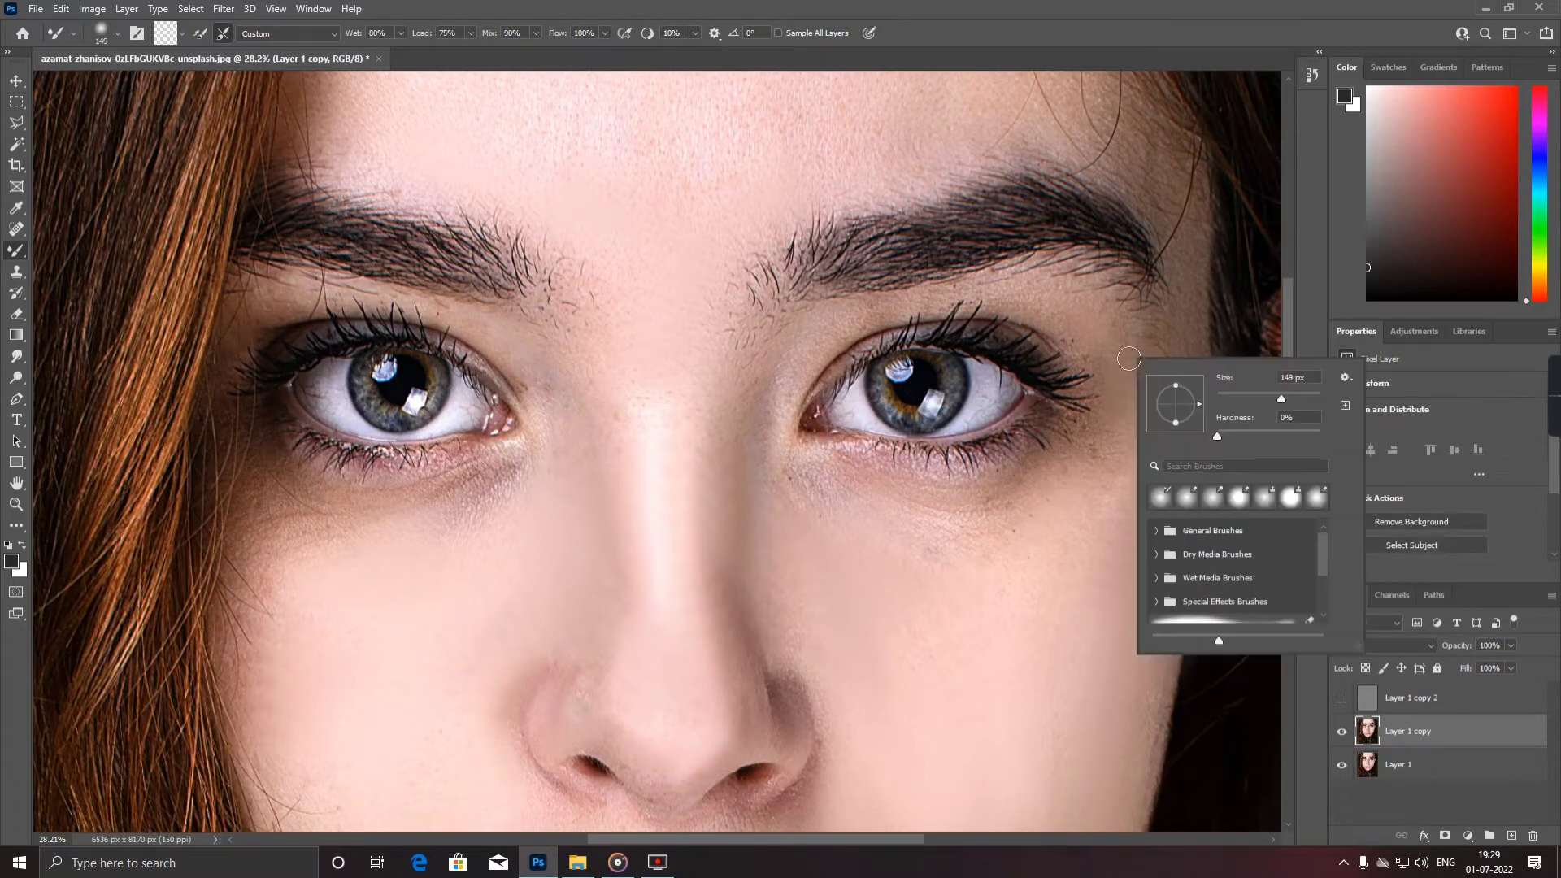
left_click_drag(1296, 393, 1291, 393)
left_click(1142, 296)
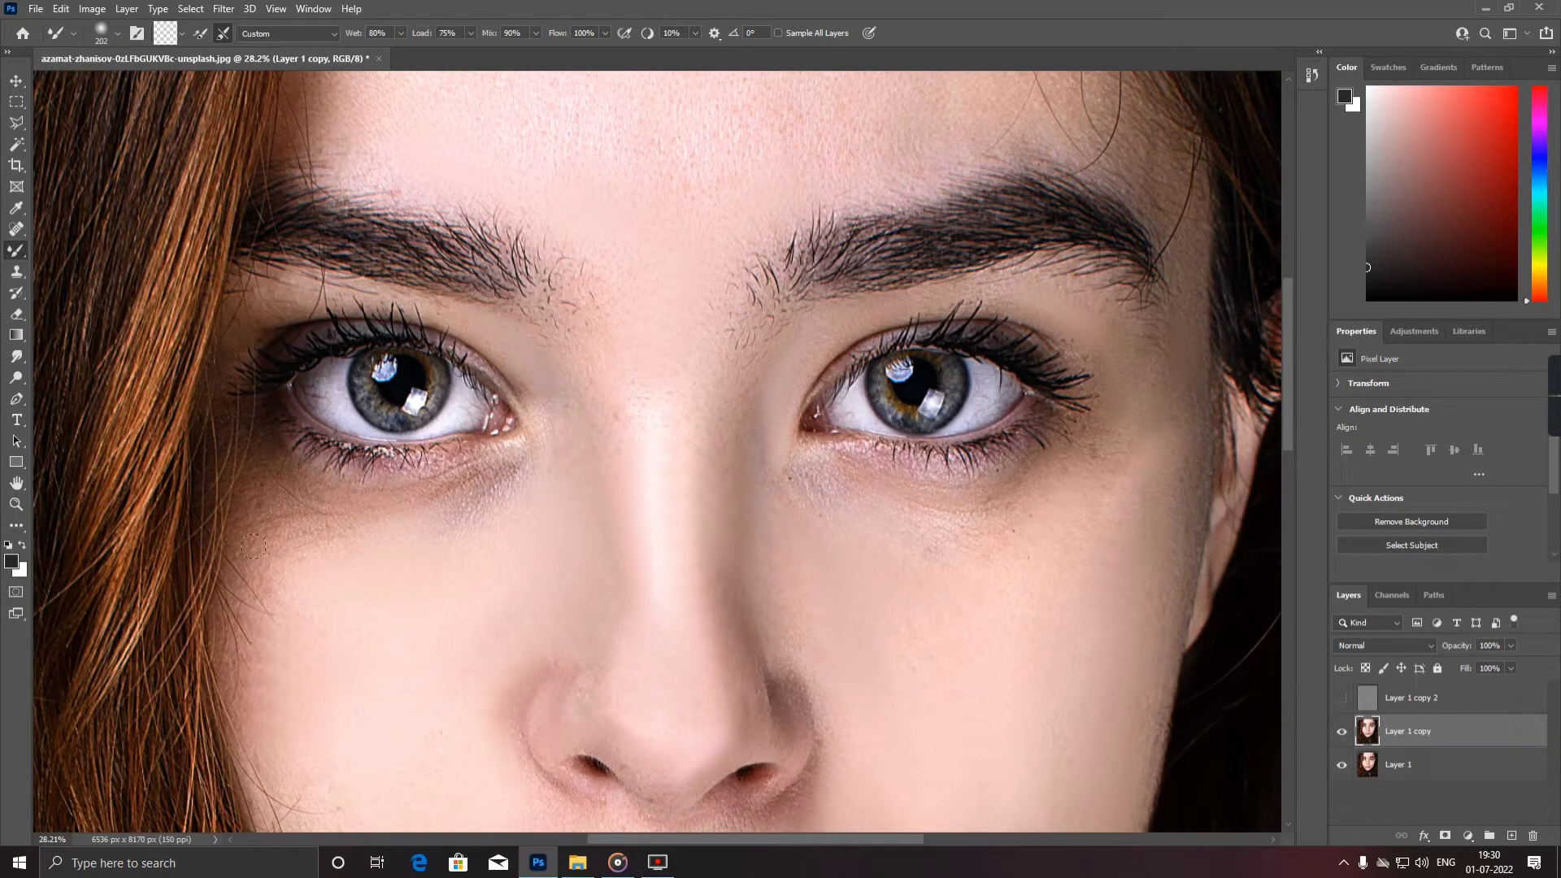
- Smooth the skin under both eyes with the Mixer Brush, resizing the brush between strokes
mouse_move(253, 546)
left_mouse_down()
mouse_move(443, 483)
mouse_move(469, 517)
left_mouse_up()
right_click(386, 550)
left_click(578, 589)
left_click(342, 561)
mouse_move(783, 466)
left_mouse_down()
mouse_move(880, 491)
mouse_move(1024, 488)
left_mouse_up()
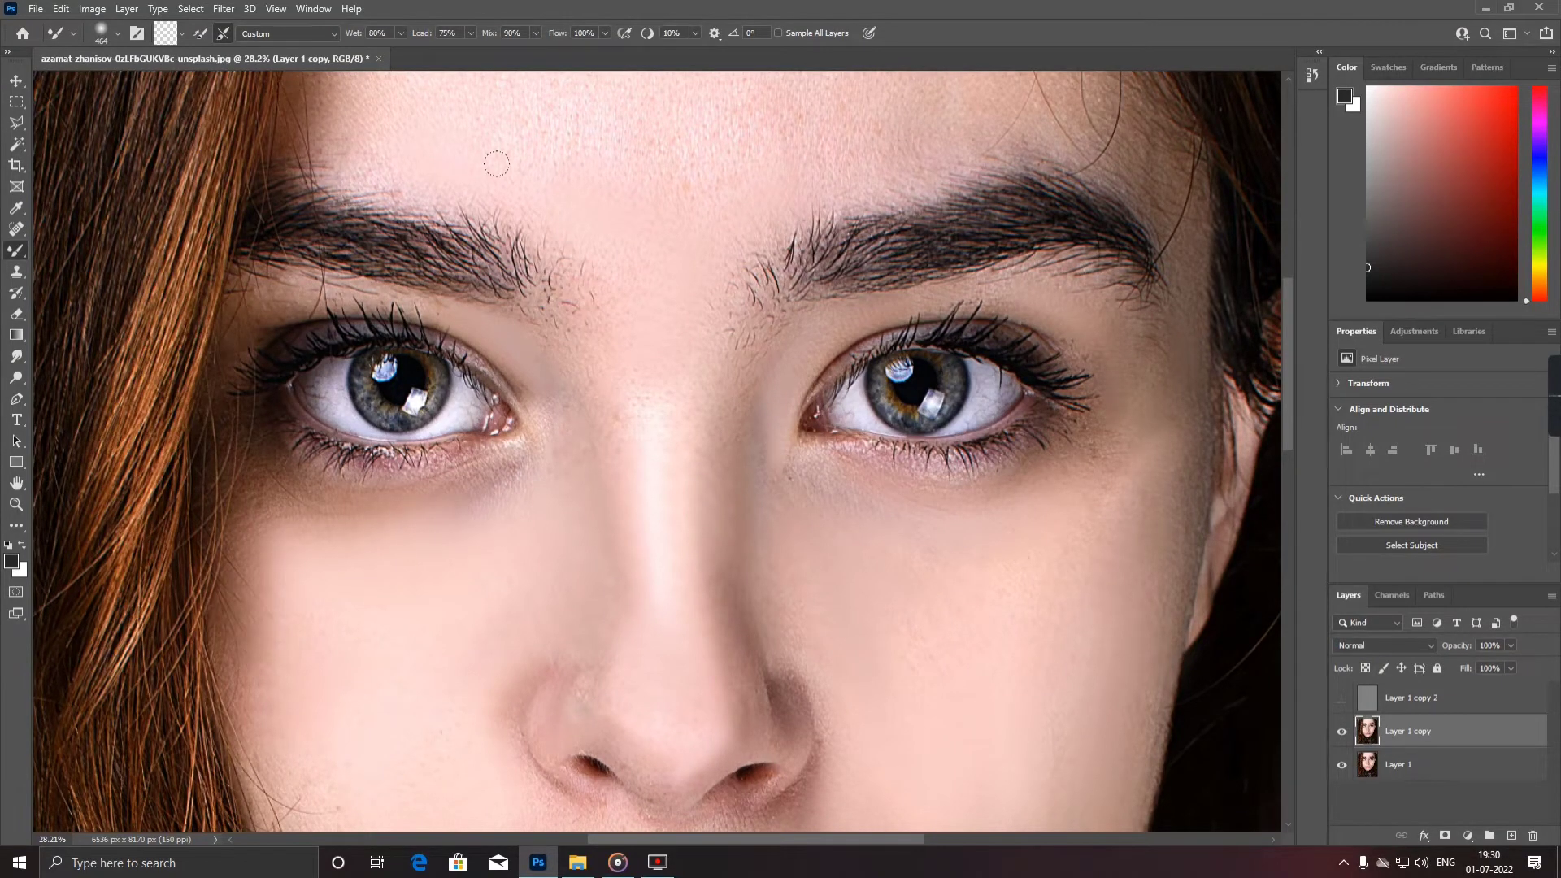
- Smooth the skin above the upper lip along the lip edge with the Mixer Brush at 139 px
scroll(679, 270, "down", 2)
scroll(662, 397, "up", 1)
scroll(694, 456, "up", 1)
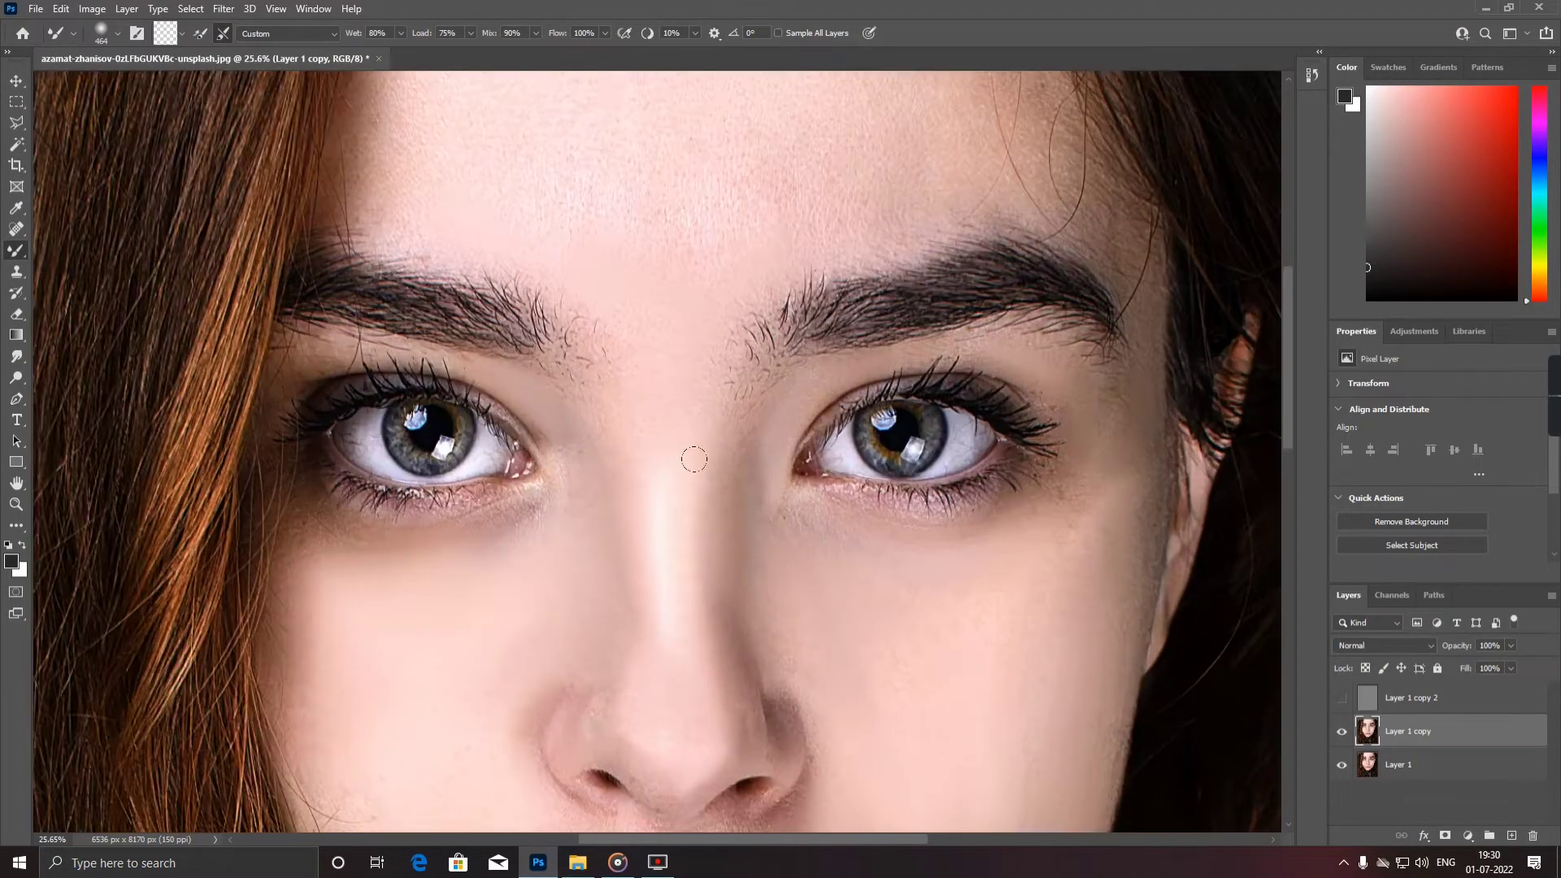
scroll(699, 413, "down", 2)
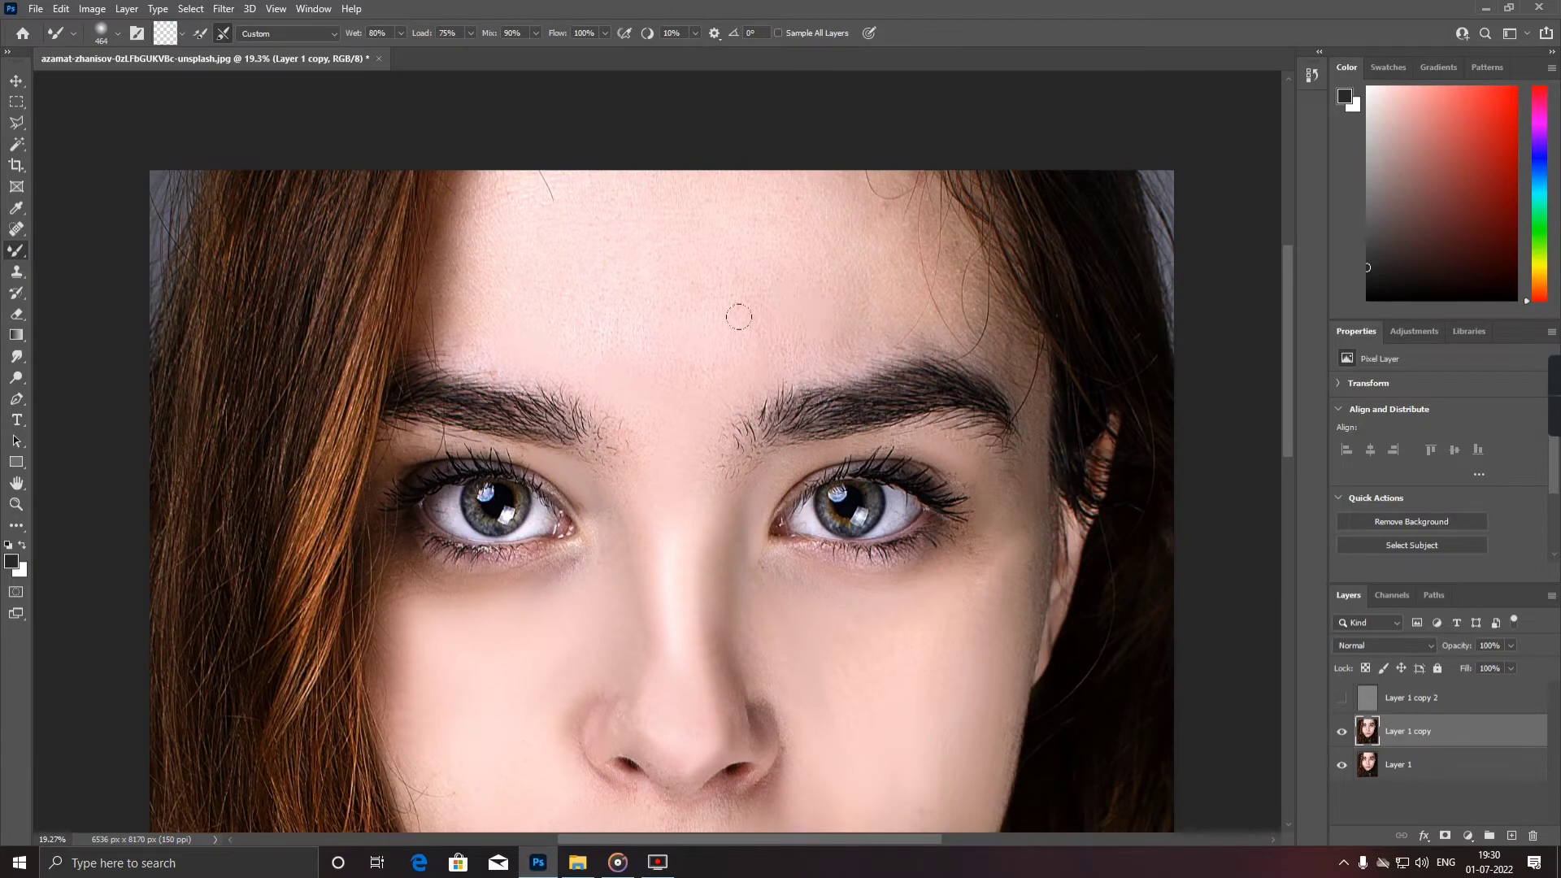
scroll(693, 305, "down", 3)
scroll(666, 506, "up", 8)
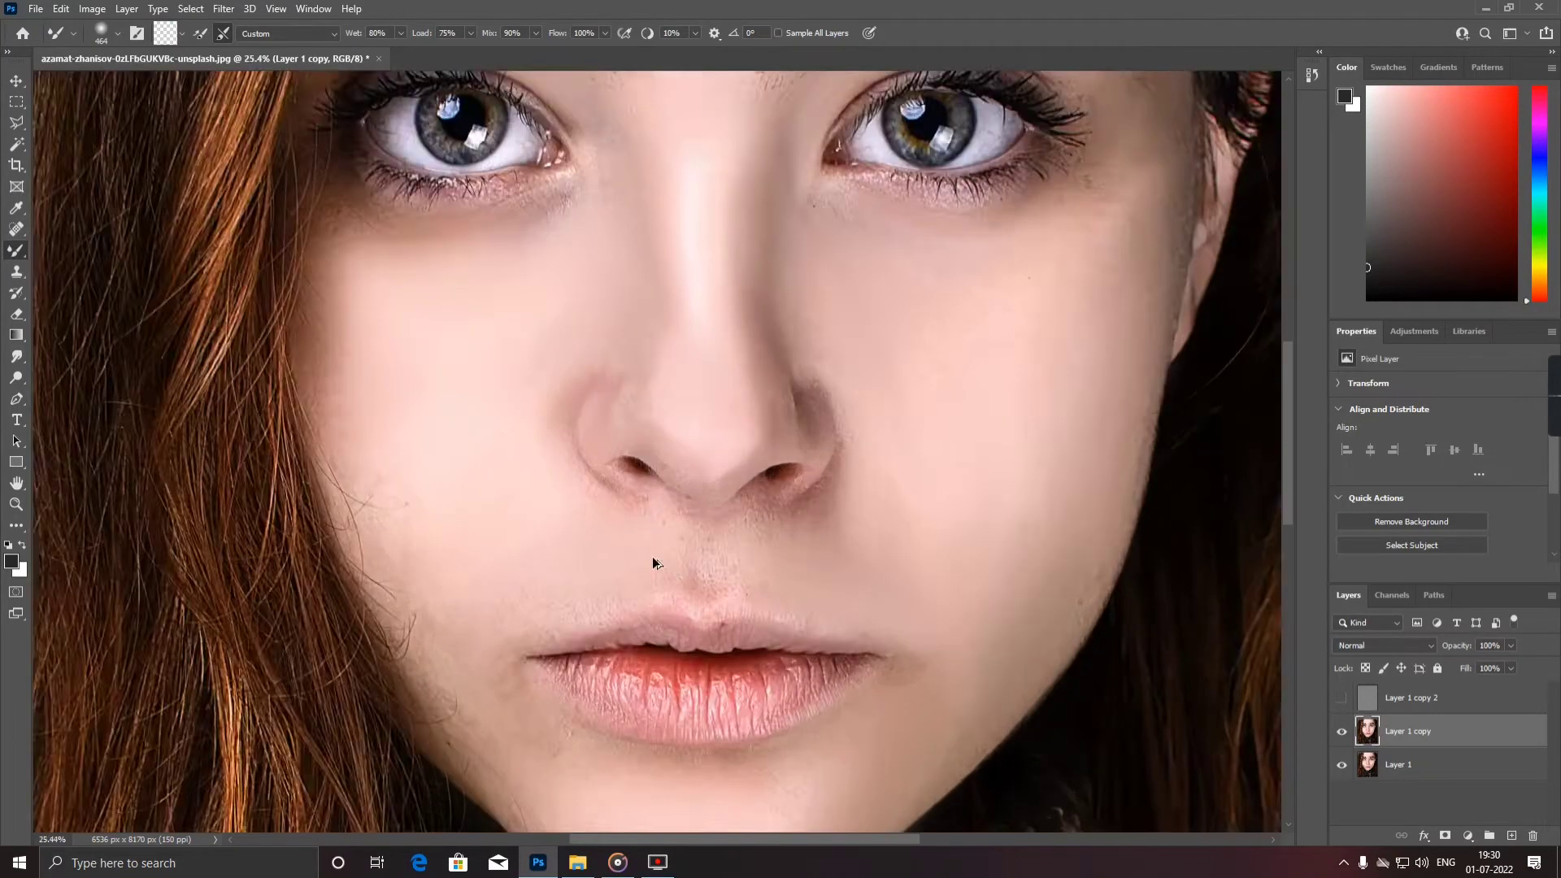
scroll(666, 506, "down", 1)
right_click(717, 544)
key("Return")
mouse_move(899, 590)
left_mouse_down()
mouse_move(873, 590)
mouse_move(957, 627)
left_mouse_up()
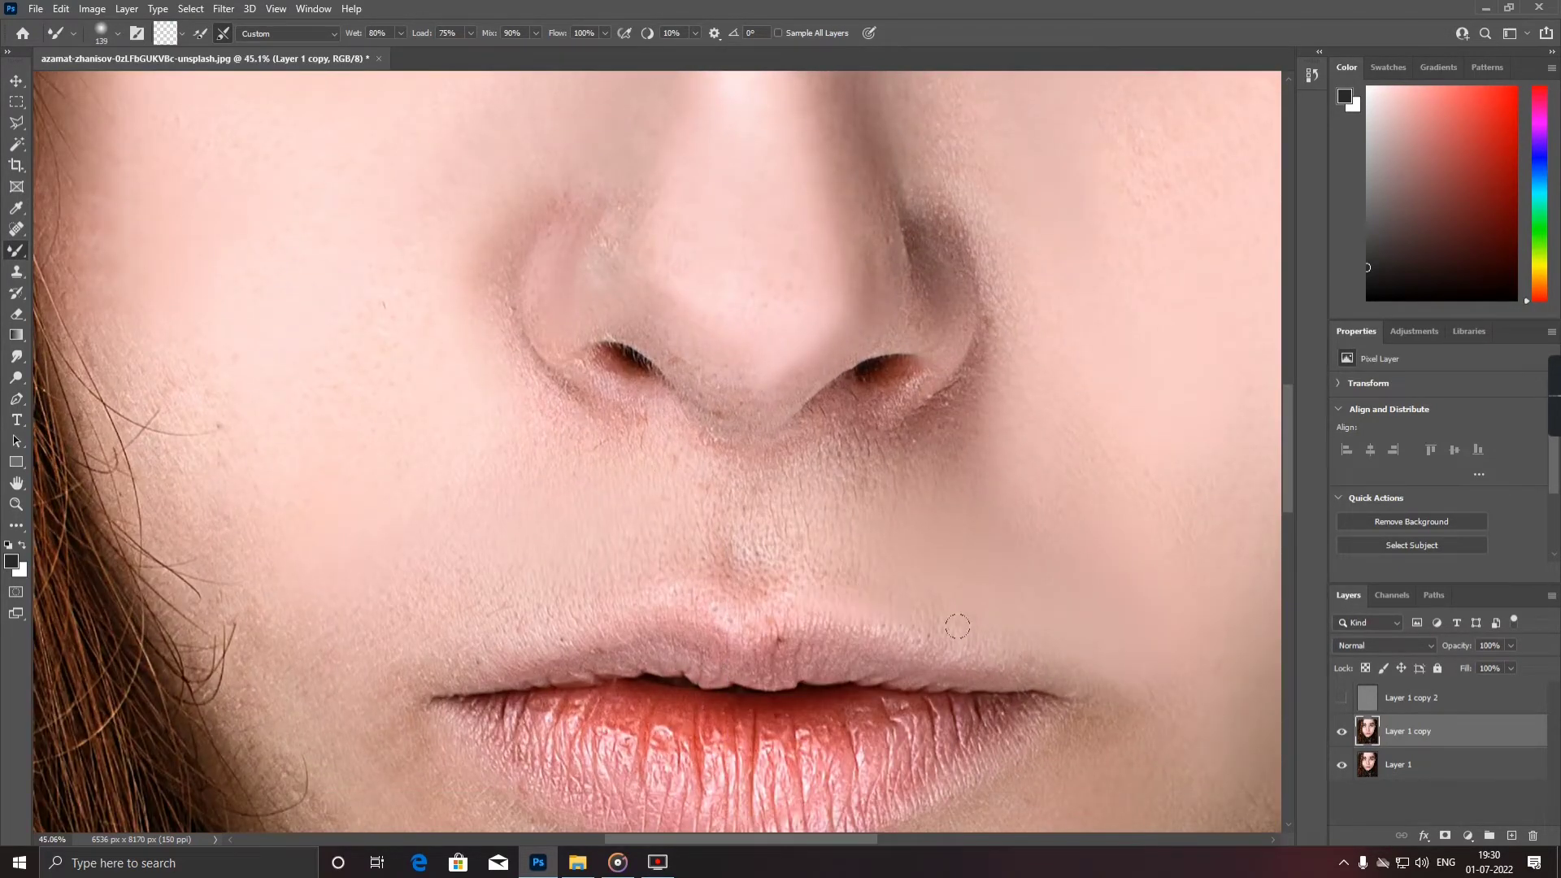
left_click_drag(771, 606, 486, 666)
- Set the Mixer Brush to 417 px and smooth the left cheek and the skin around the nostrils
right_click(741, 546)
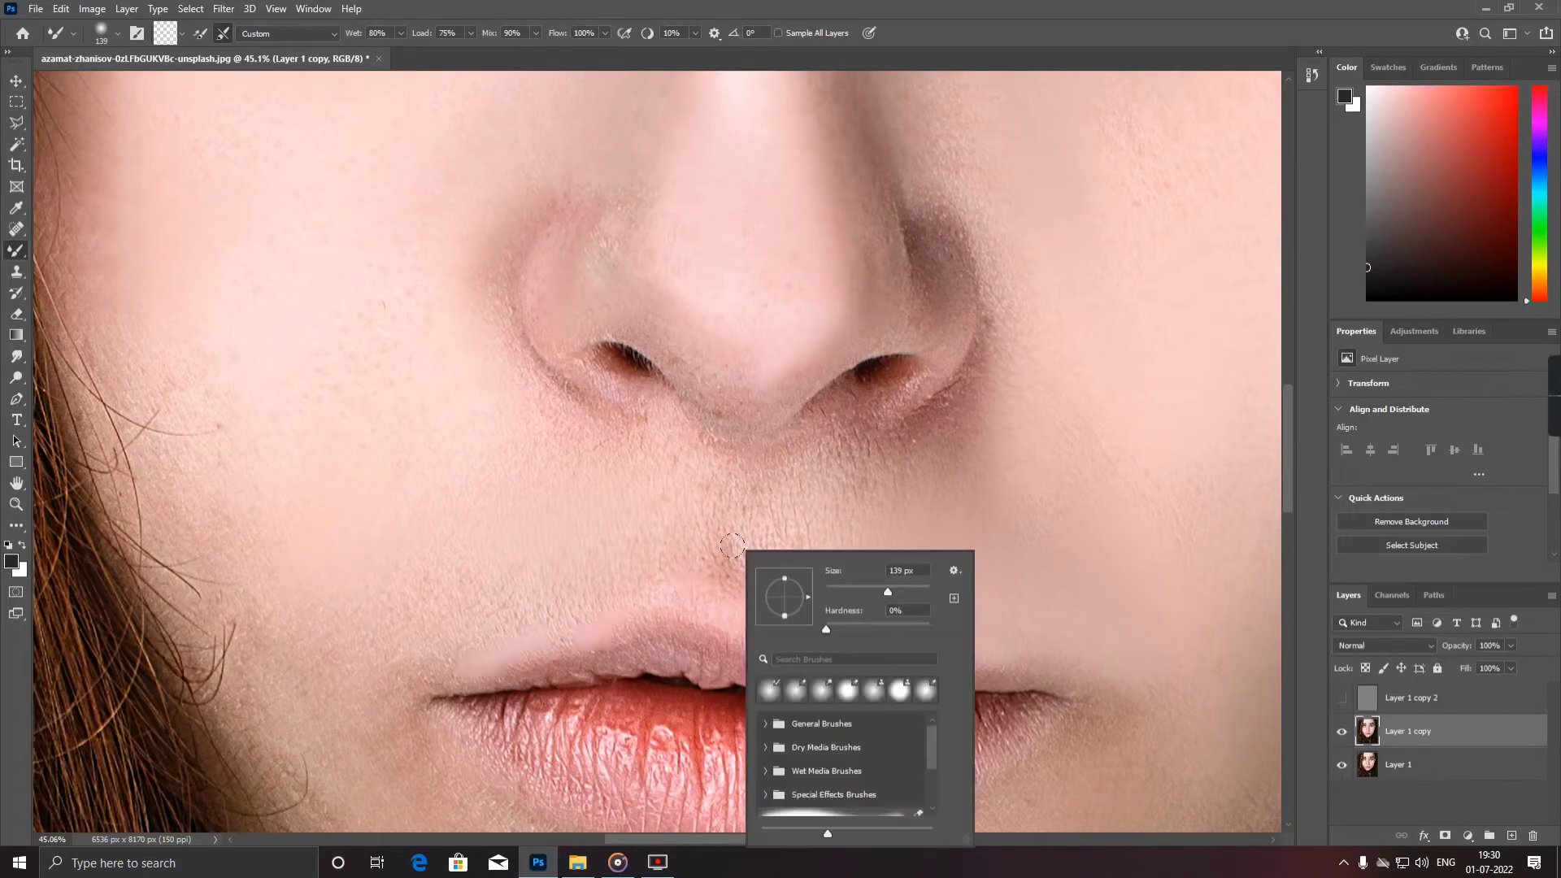
left_click_drag(889, 592, 914, 591)
key("Return")
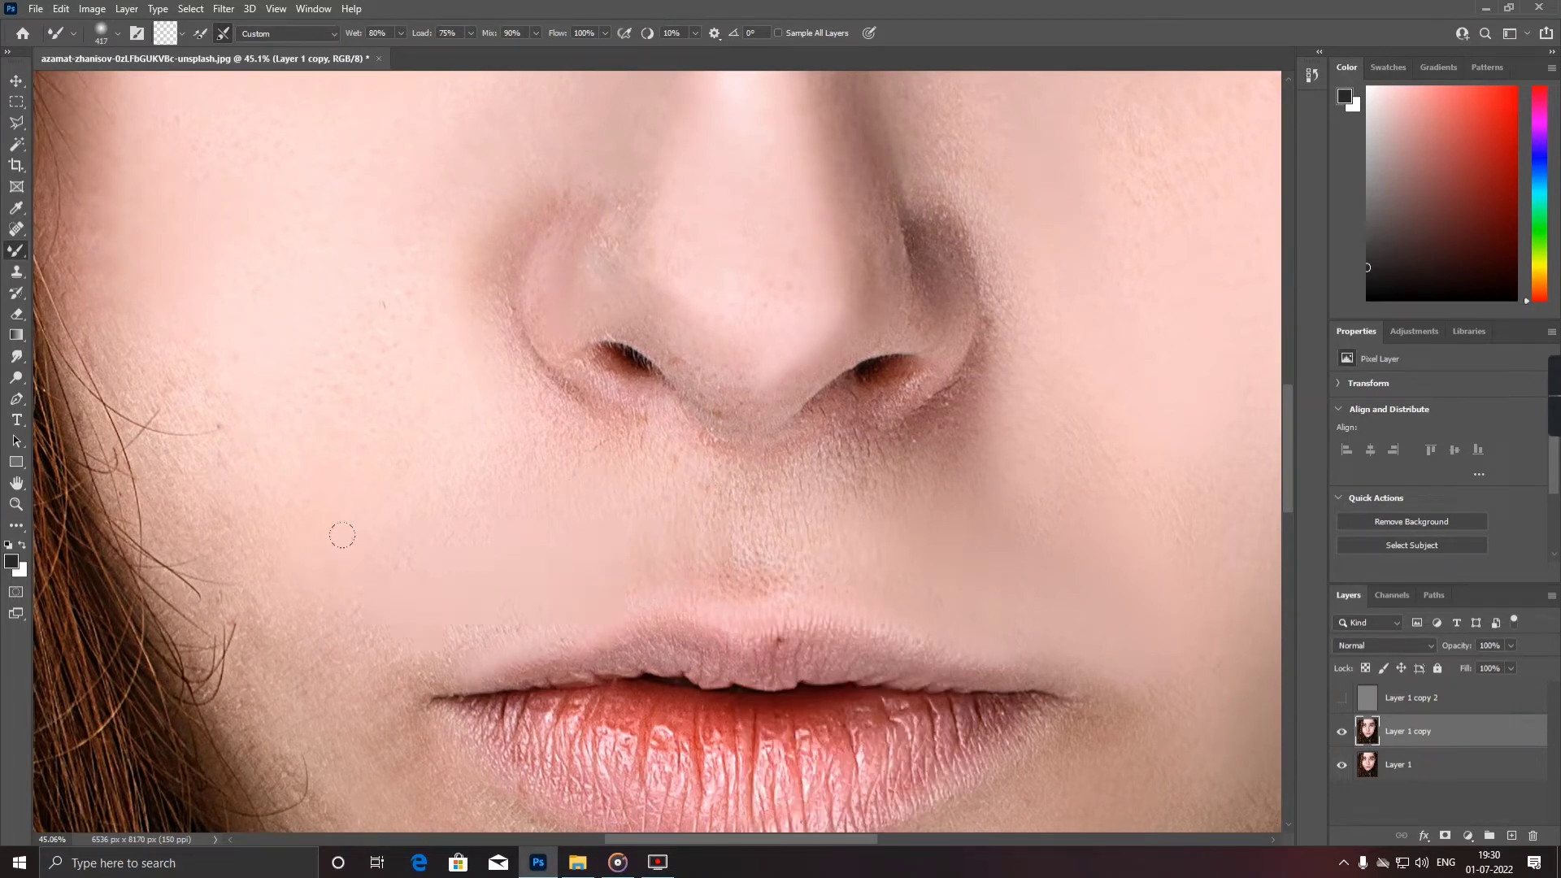
mouse_move(342, 535)
left_mouse_down()
mouse_move(423, 420)
mouse_move(509, 405)
mouse_move(445, 233)
left_mouse_up()
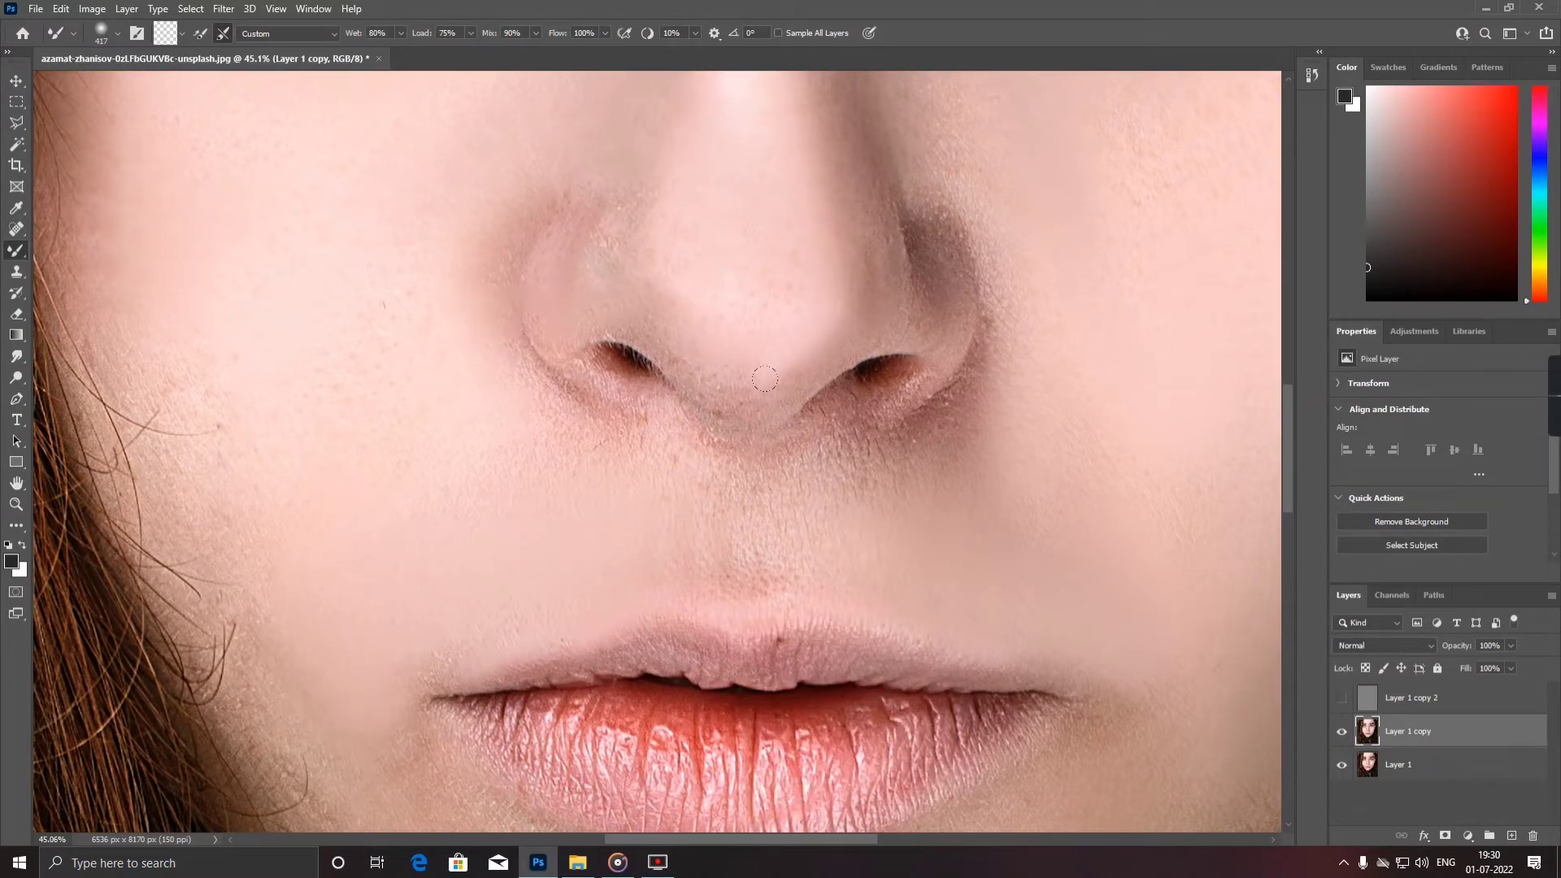
left_click_drag(865, 378, 931, 446)
left_click_drag(942, 235, 967, 418)
scroll(885, 497, "down", 8)
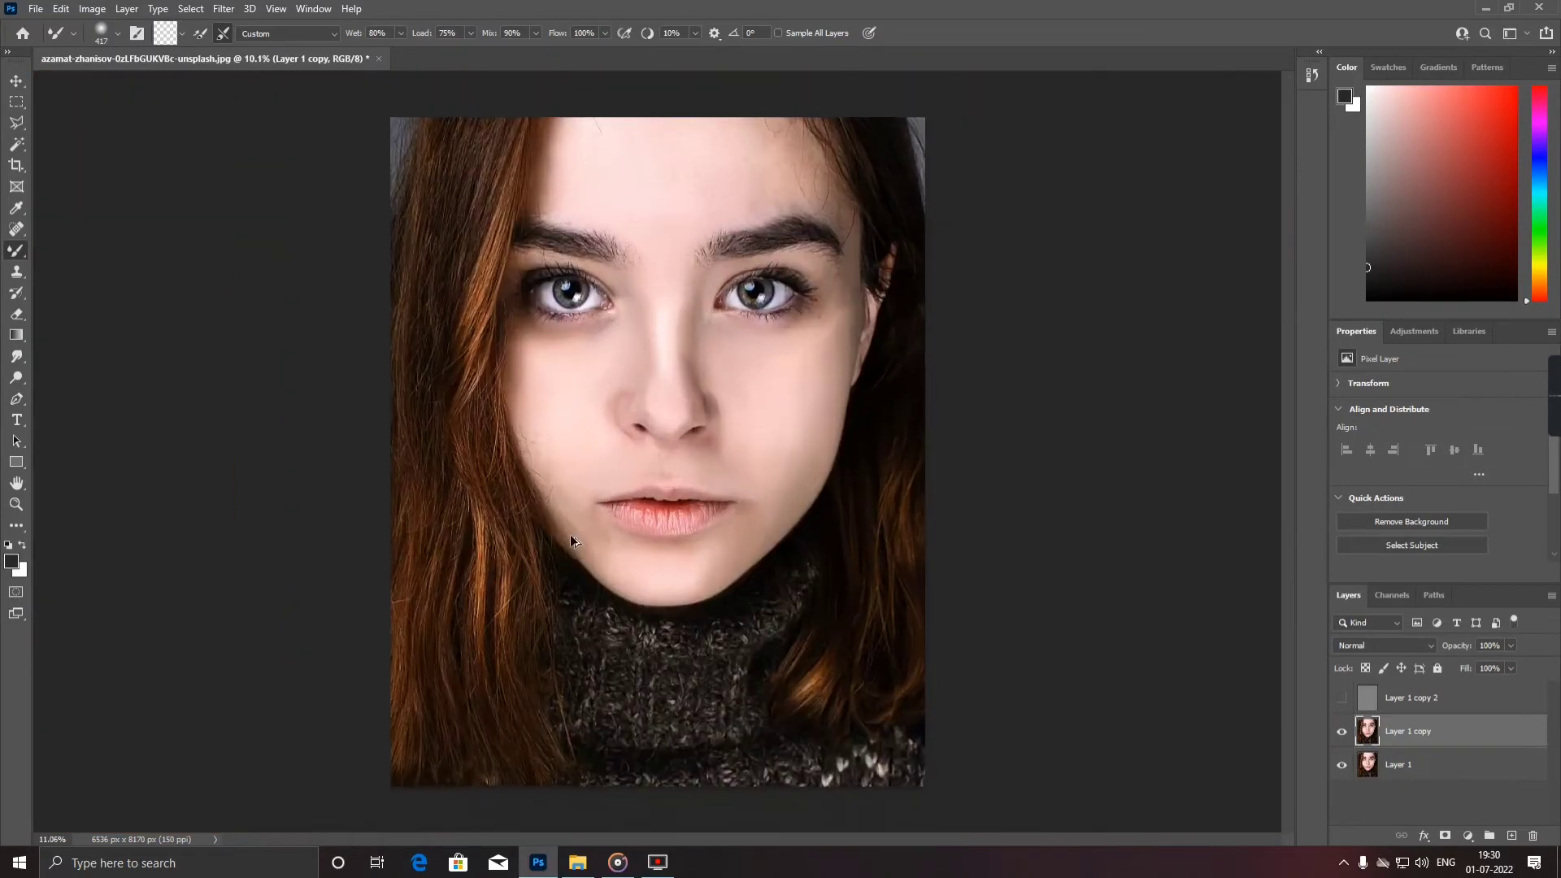
- Show the High Pass texture layer again and lower the opacity of Layer 1 copy to 83%
scroll(666, 475, "up", 2)
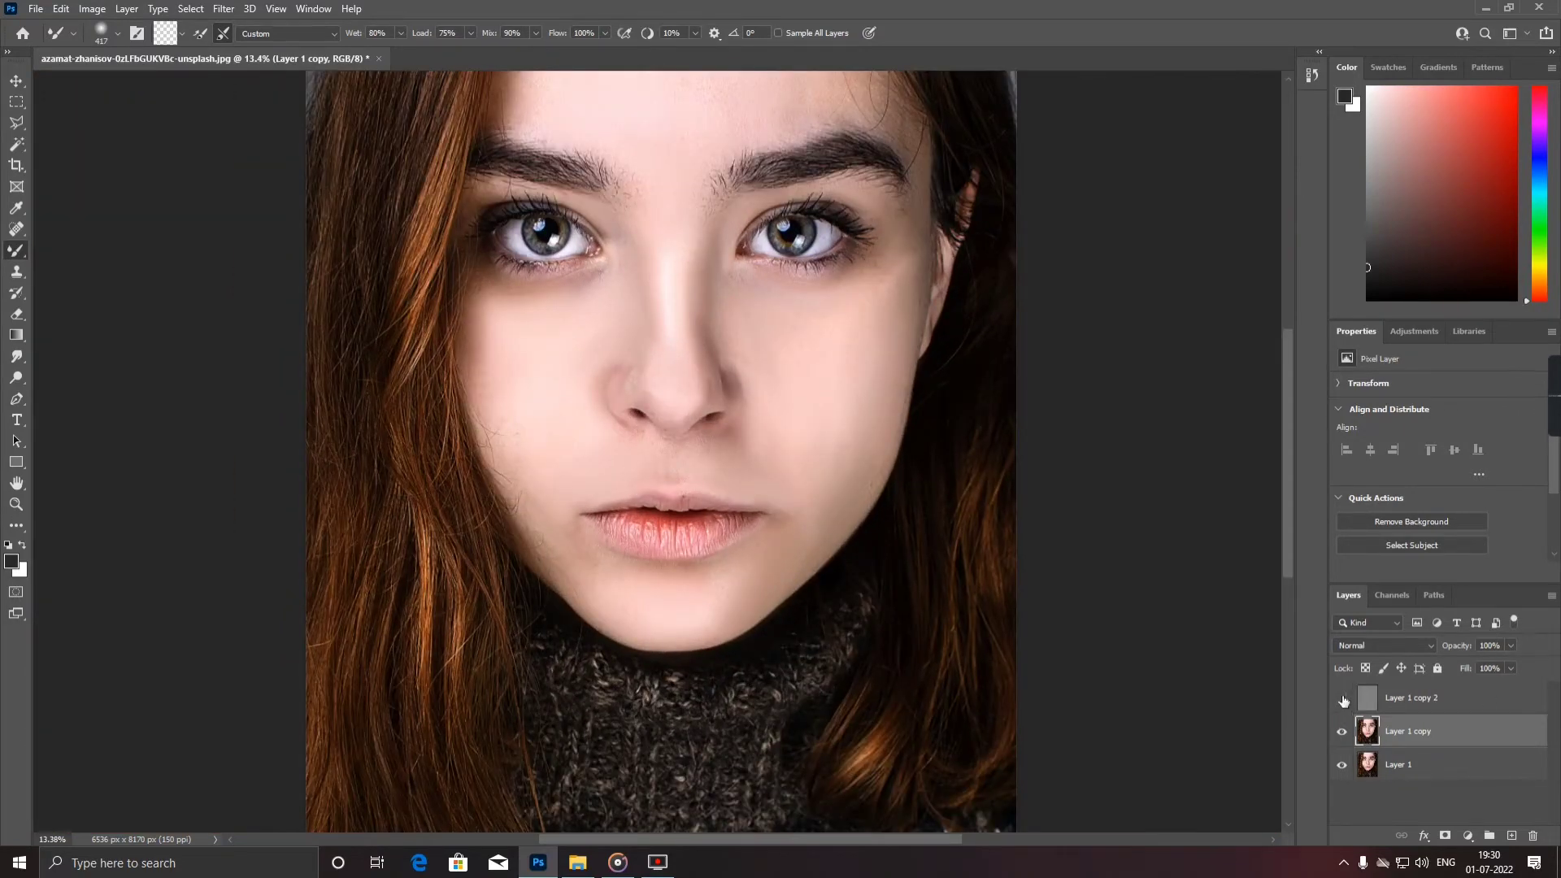
scroll(758, 374, "up", 5)
left_click(1453, 705)
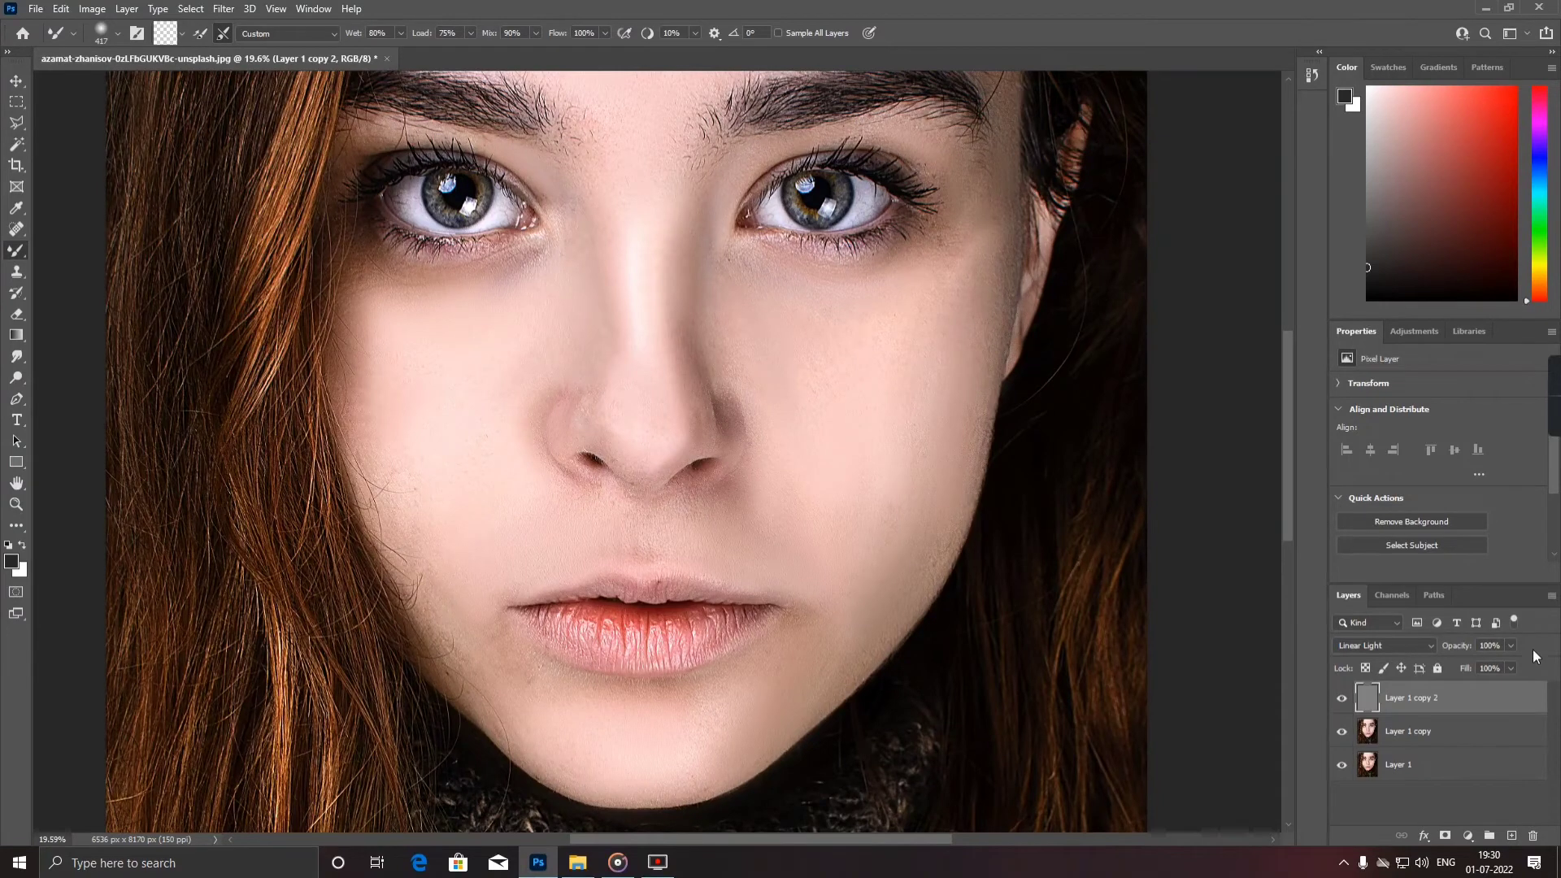
left_click(1463, 729)
left_click(1510, 648)
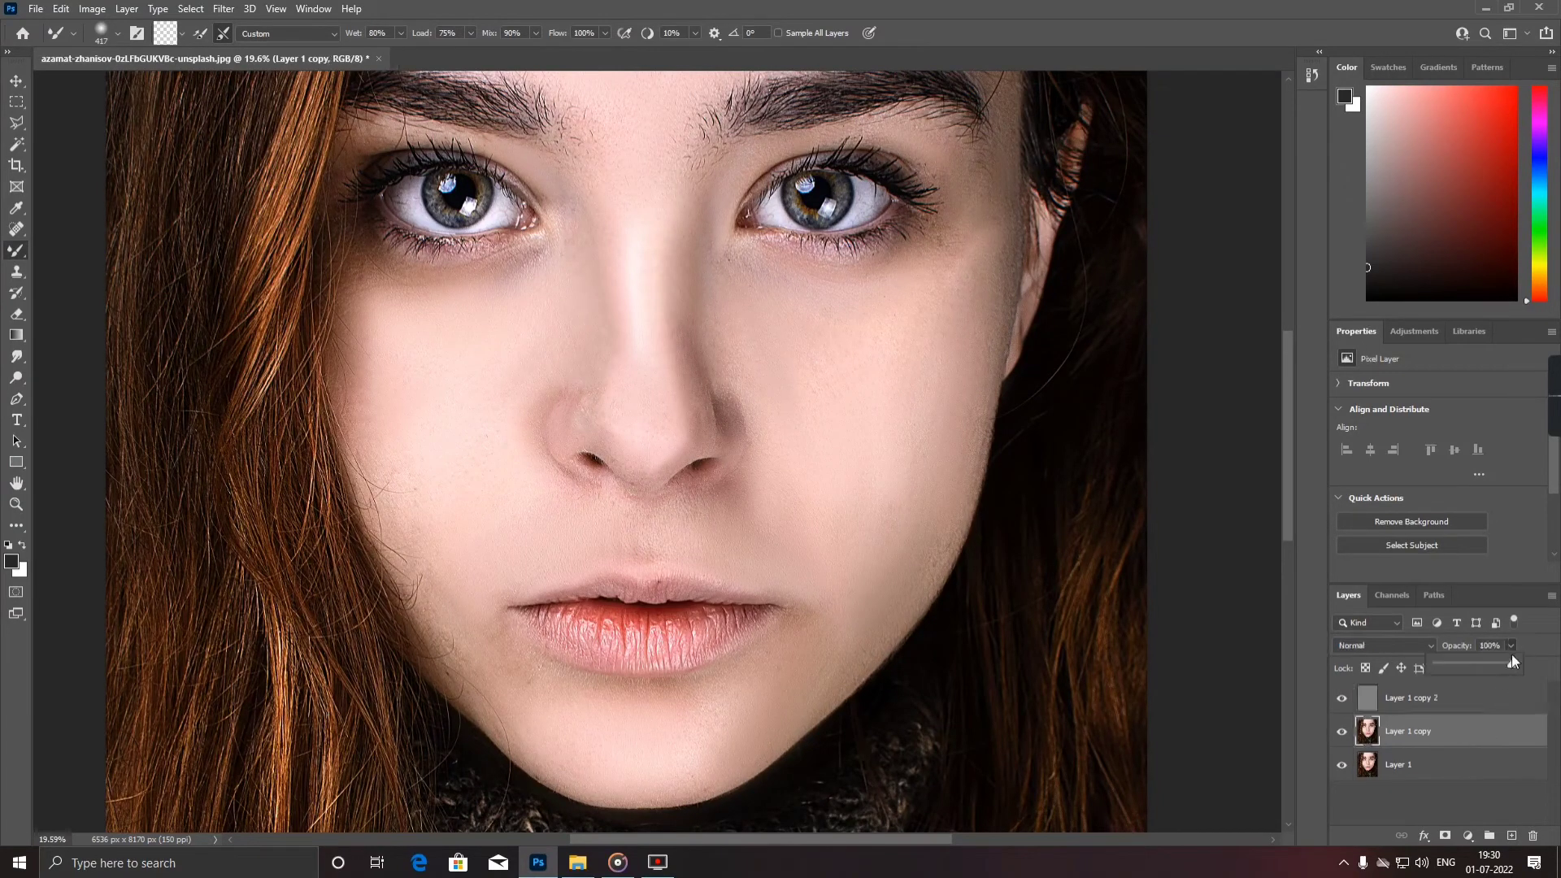
scroll(1171, 606, "down", 4)
scroll(913, 613, "up", 1)
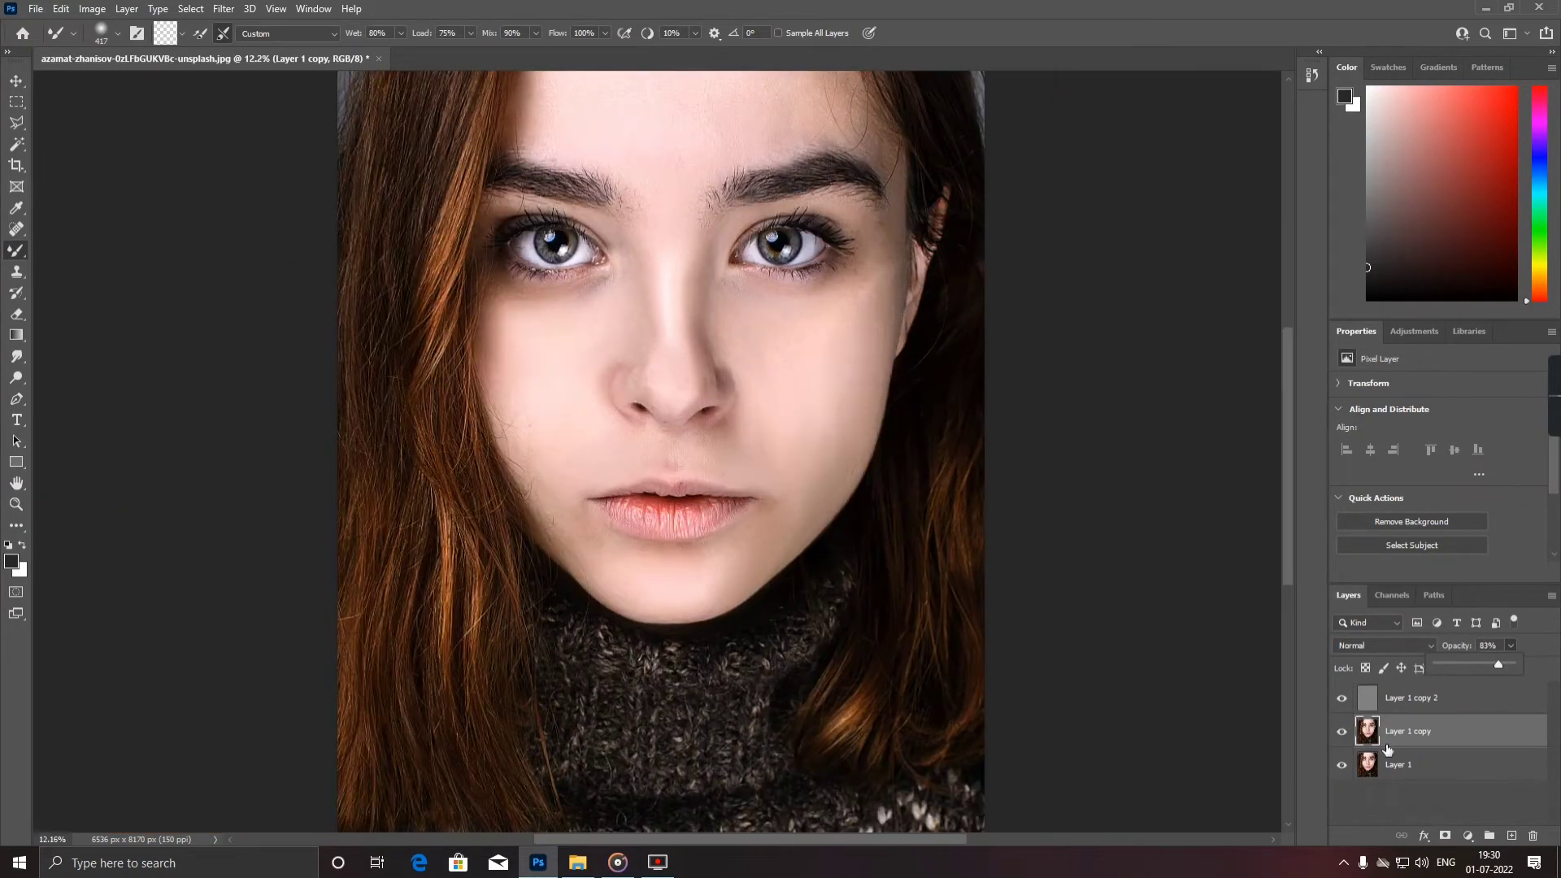
left_click(1425, 705)
left_click(1439, 768, "shift")
right_click(1439, 768)
left_click(1459, 559)
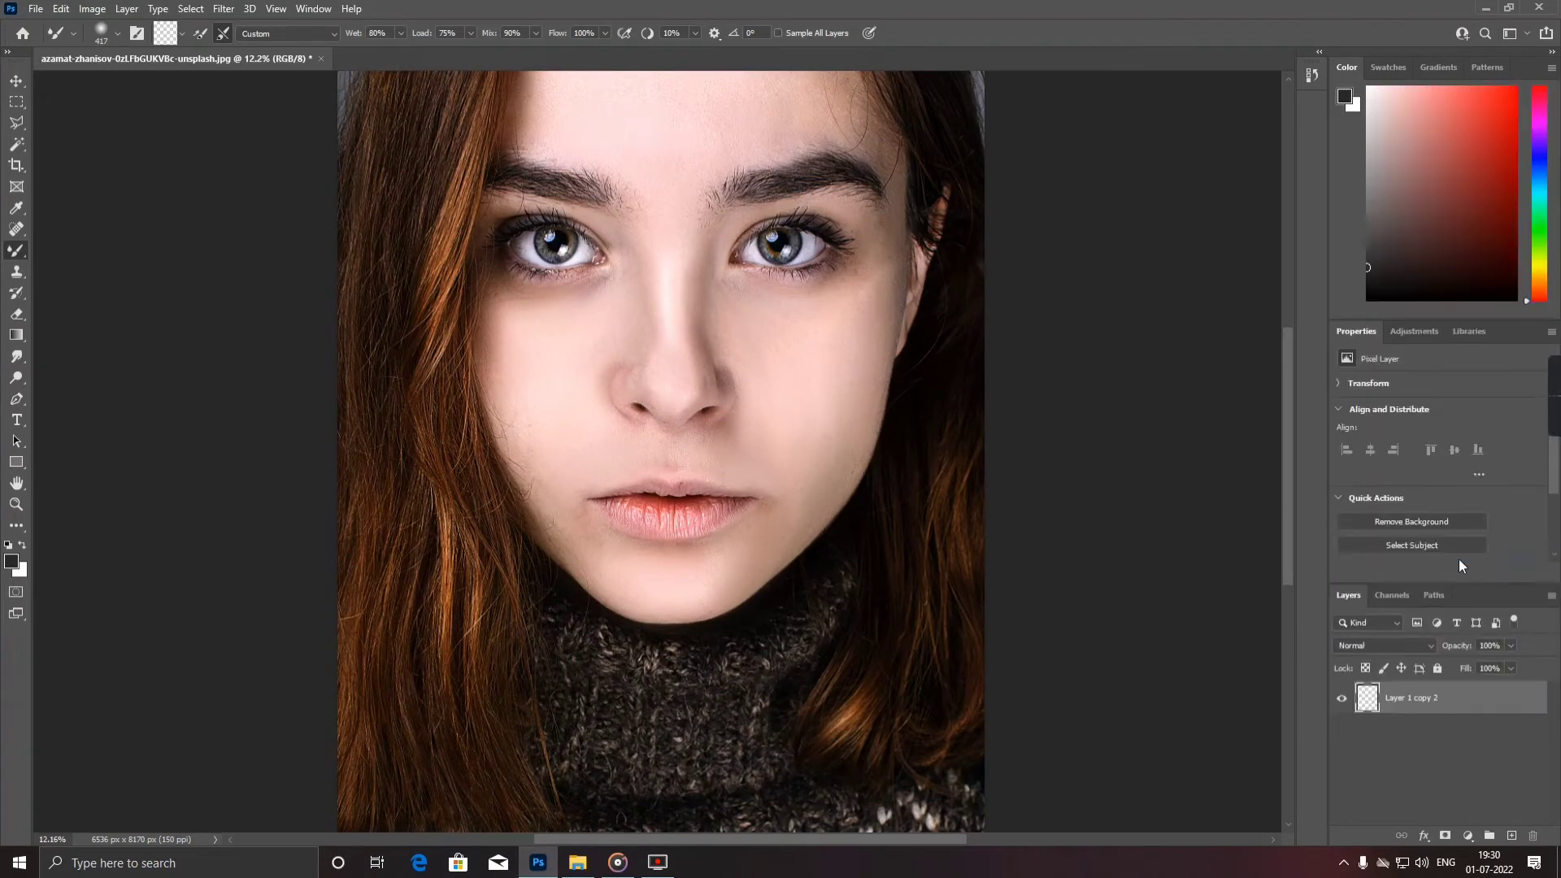
key("ctrl+z")
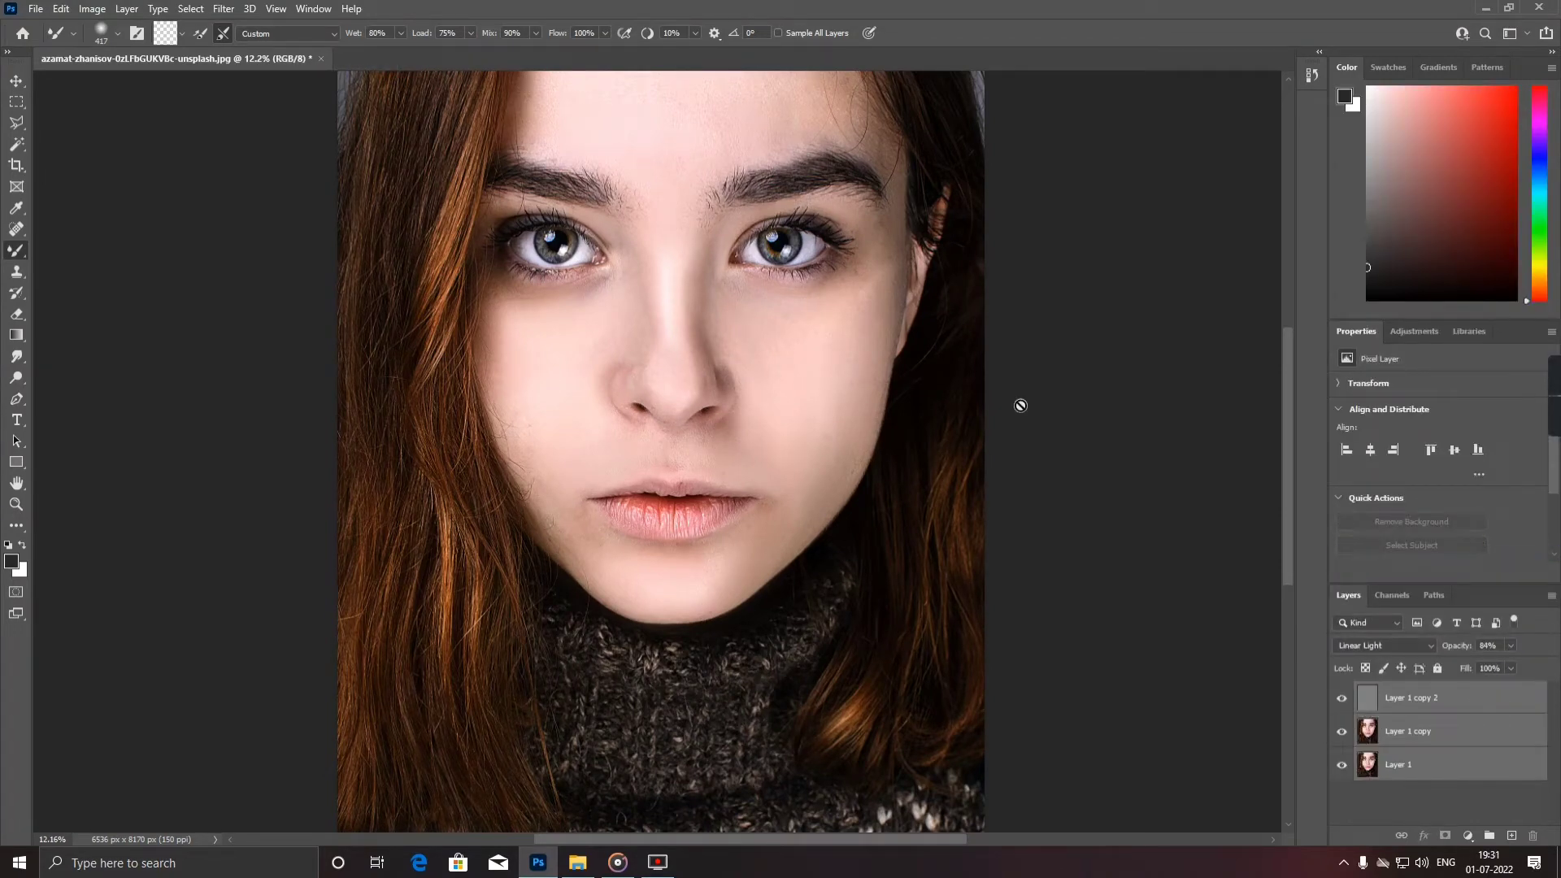
left_click(224, 9)
left_click(1384, 808)
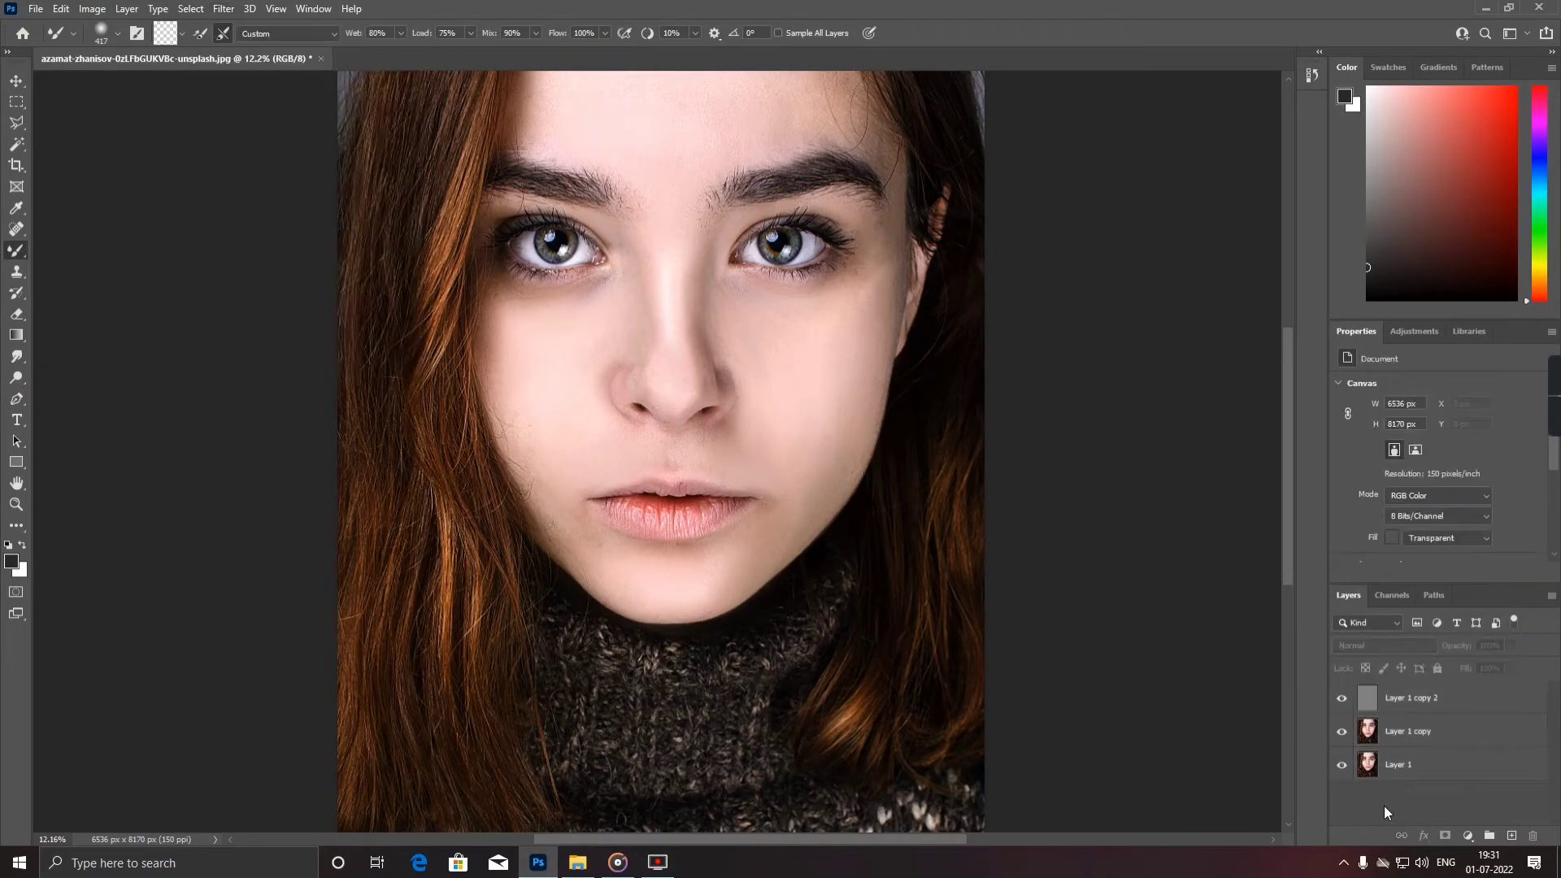
- Merge Layer 1 copy 2, Layer 1 copy and Layer 1 into a single layer
right_click(1432, 703)
left_click(1435, 768)
left_click(1431, 770, "shift")
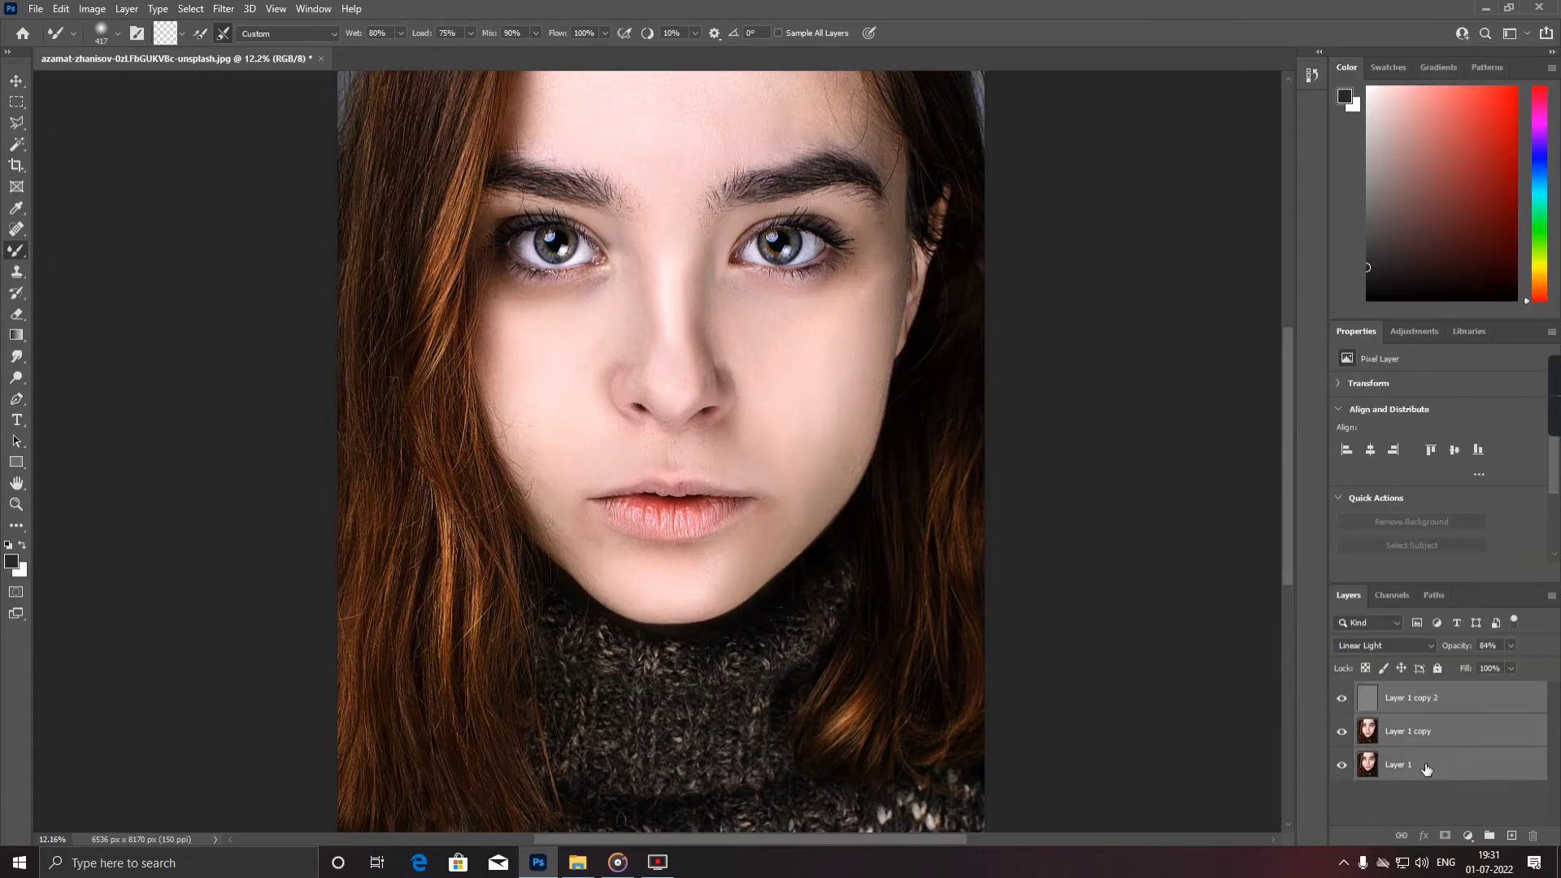
right_click(1431, 770)
left_click(1411, 574)
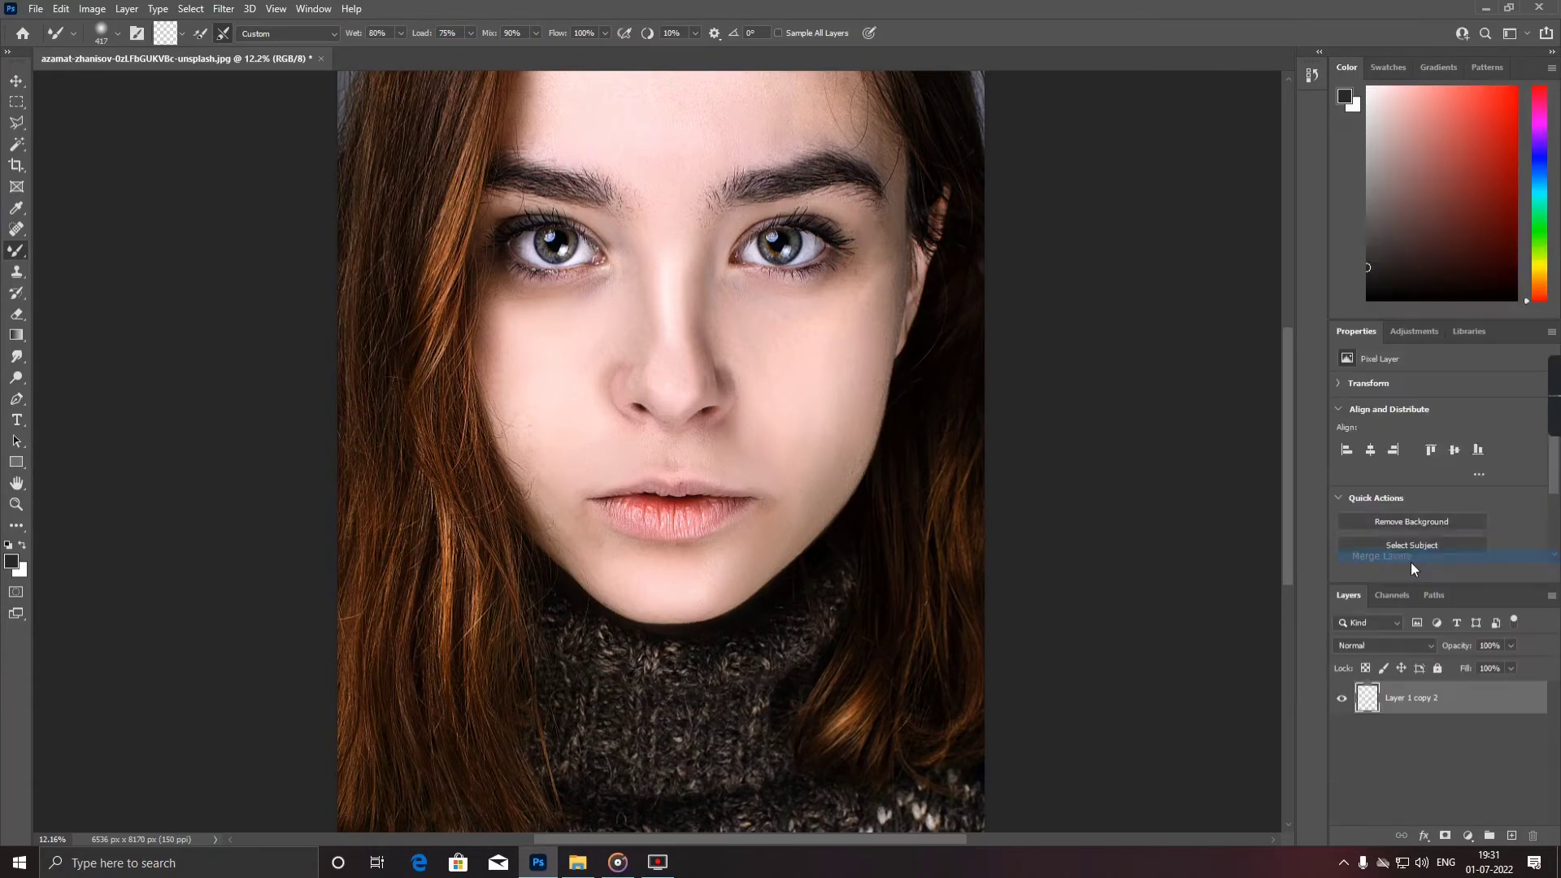
key("ctrl+z")
right_click(1470, 687)
left_click(1413, 482)
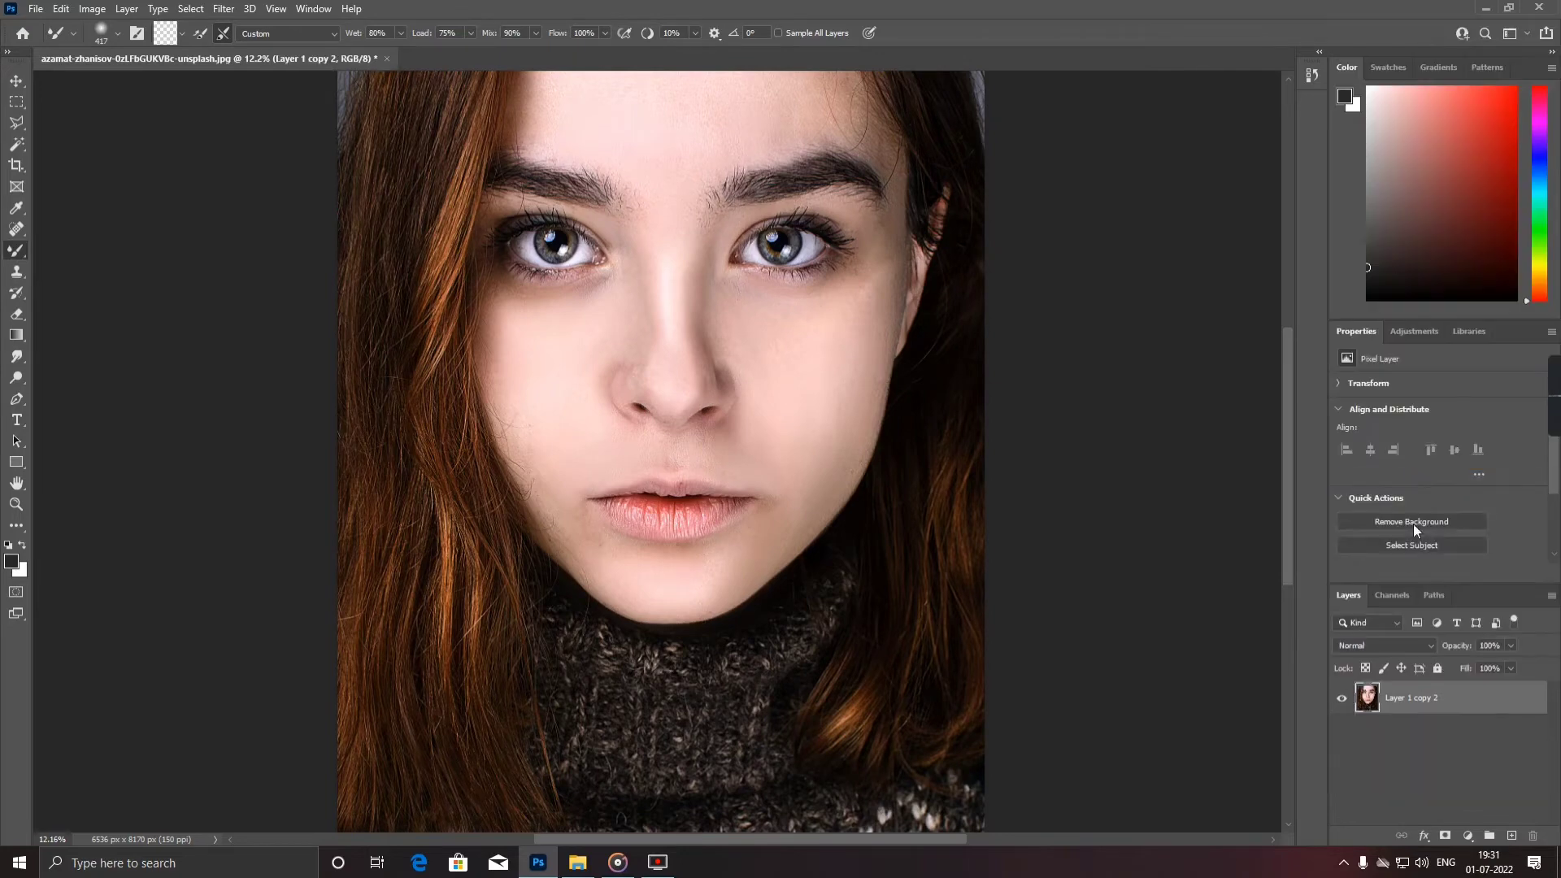
- Duplicate the merged layer and open the copy's edit settings in the Camera Raw Filter
key("ctrl+j")
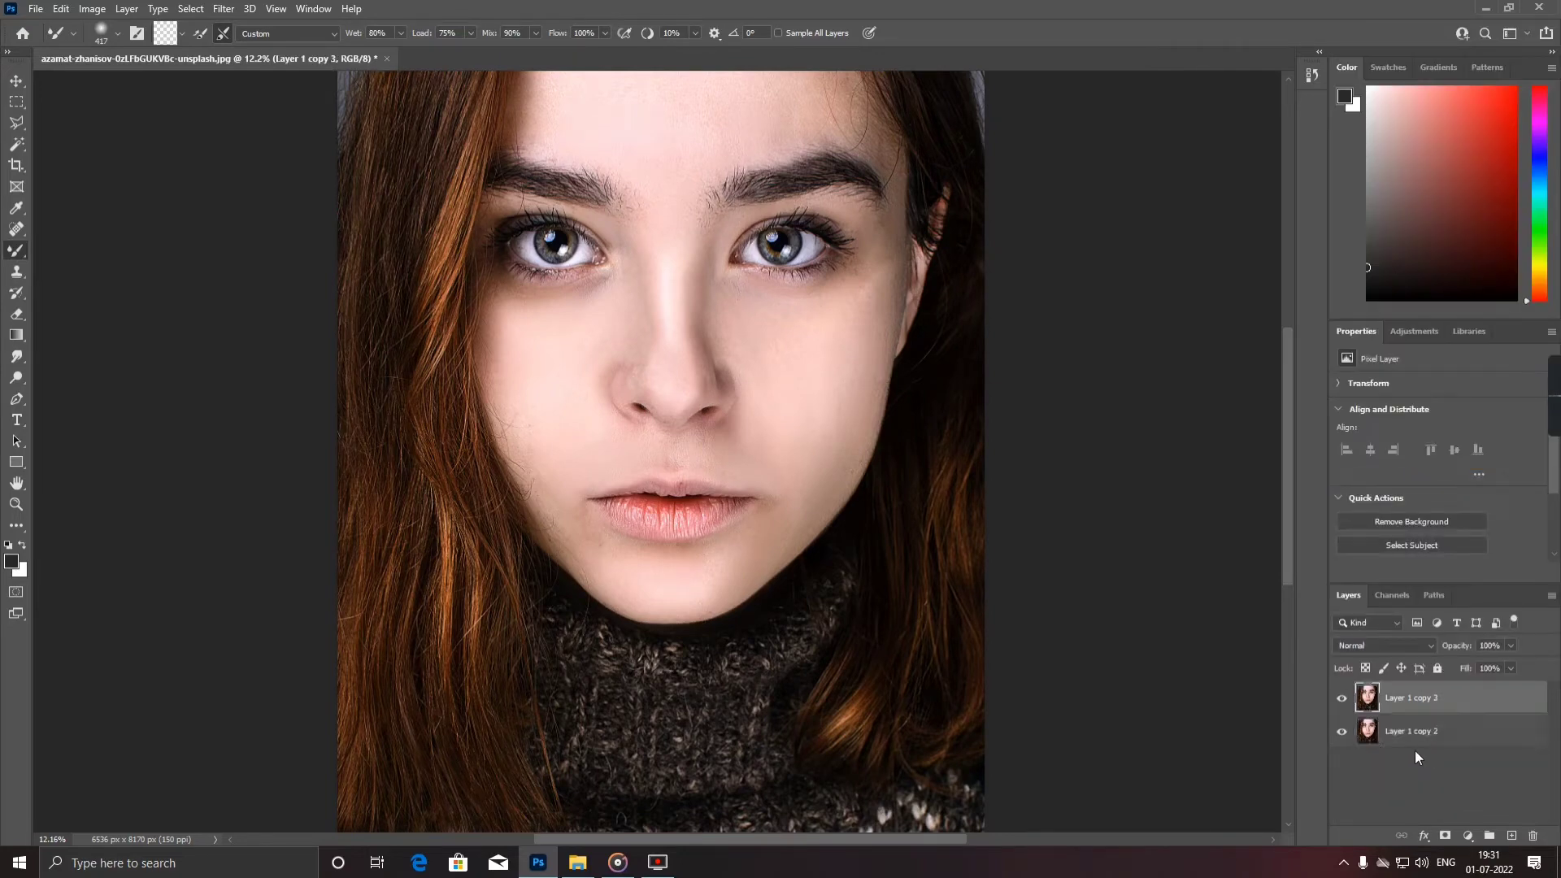
left_click(223, 8)
left_click(288, 129)
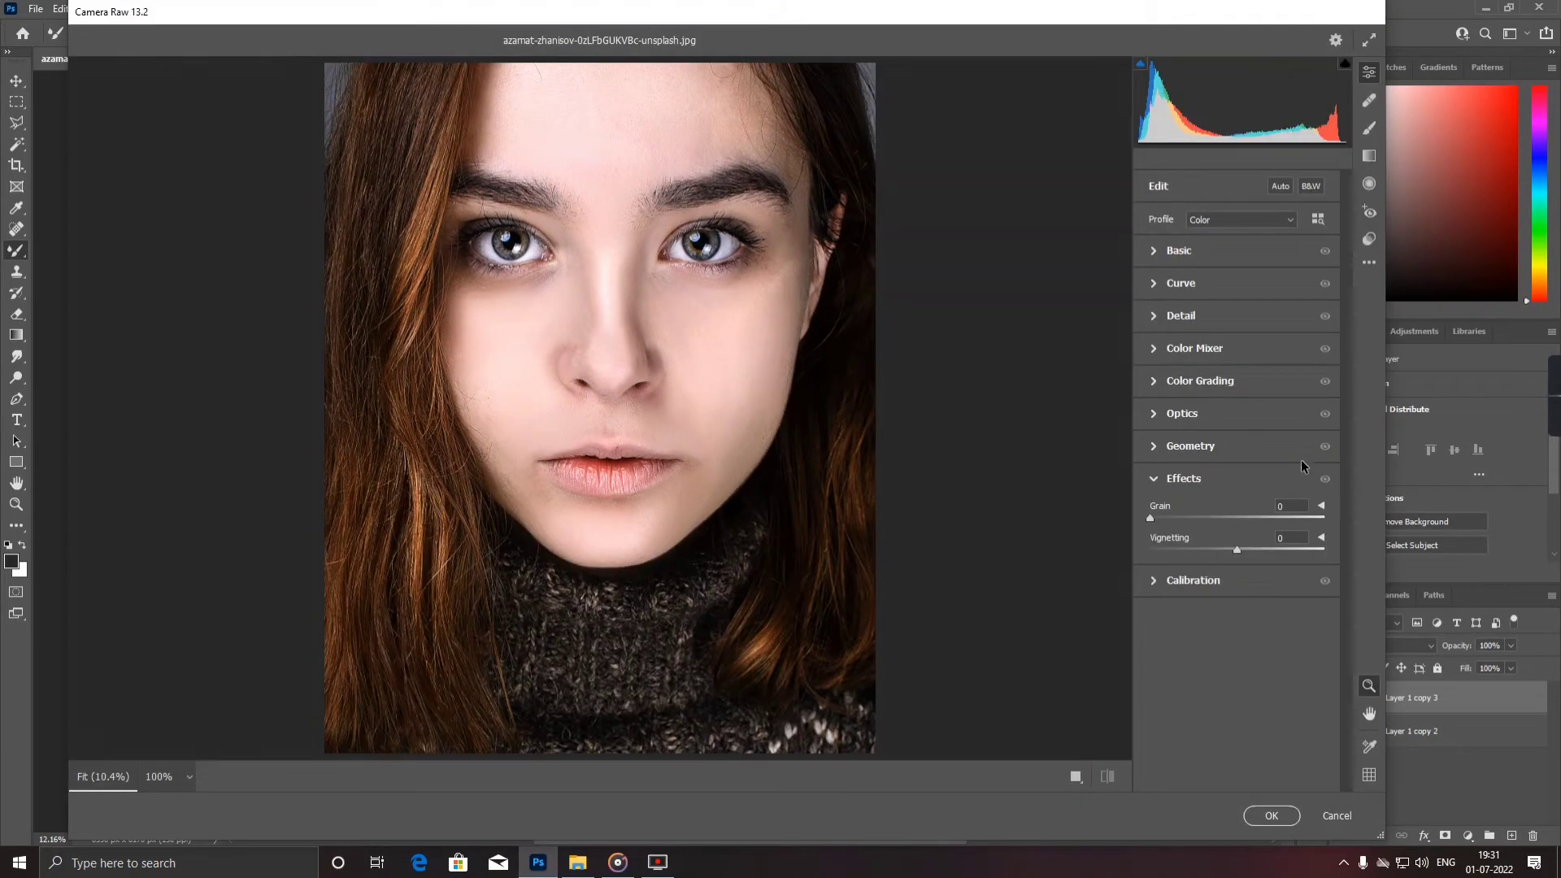
left_click(1369, 238)
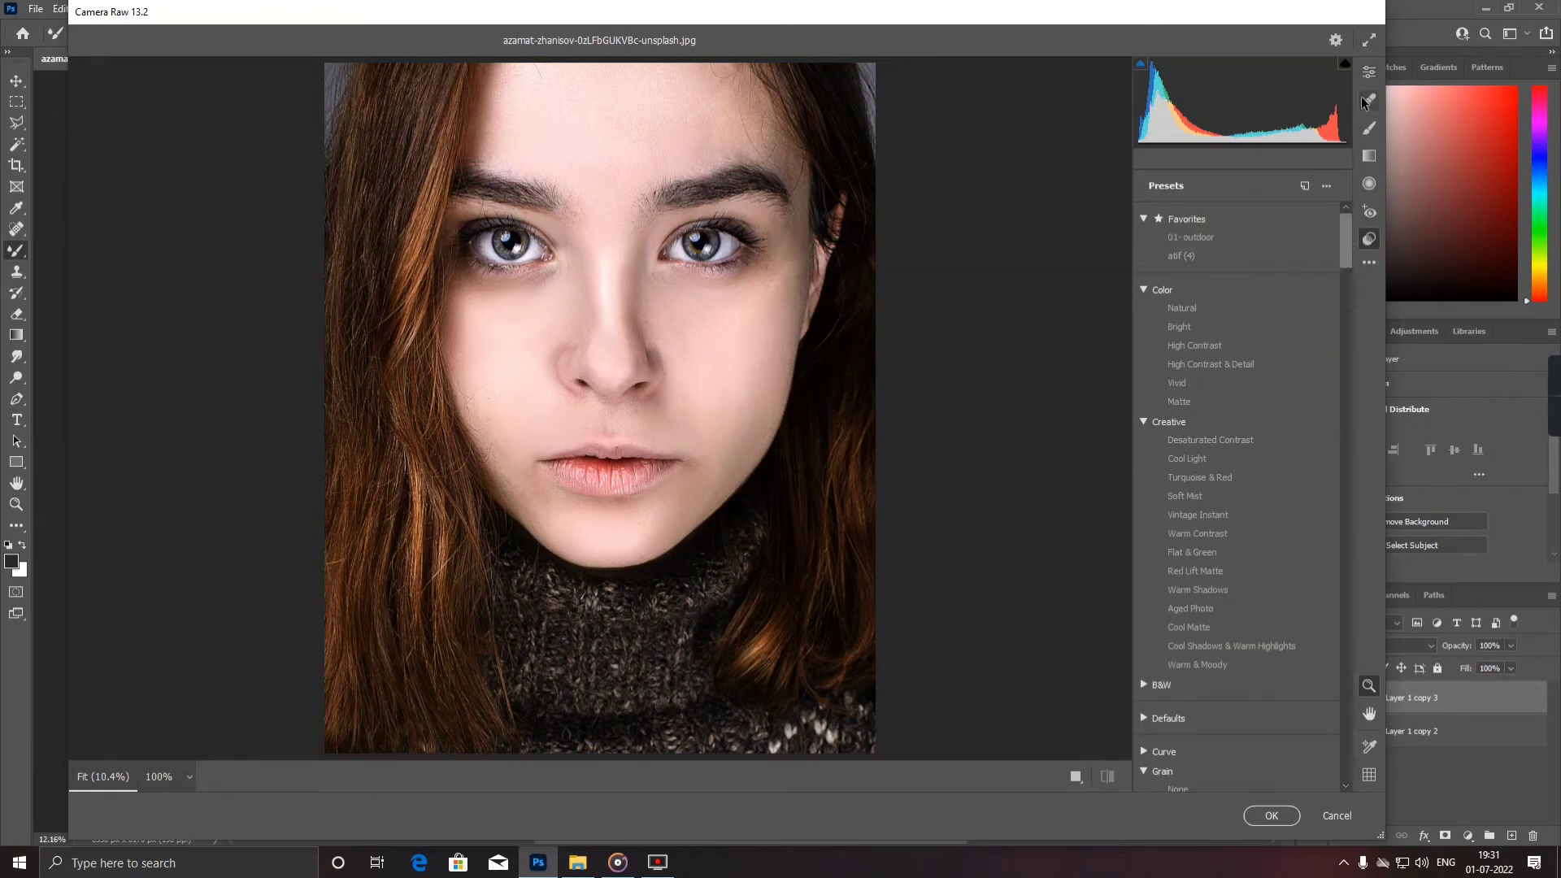
left_click(1369, 72)
- Set the Camera Raw detail values to sharpening 11, noise reduction 76 and color noise reduction 75
left_click(1201, 316)
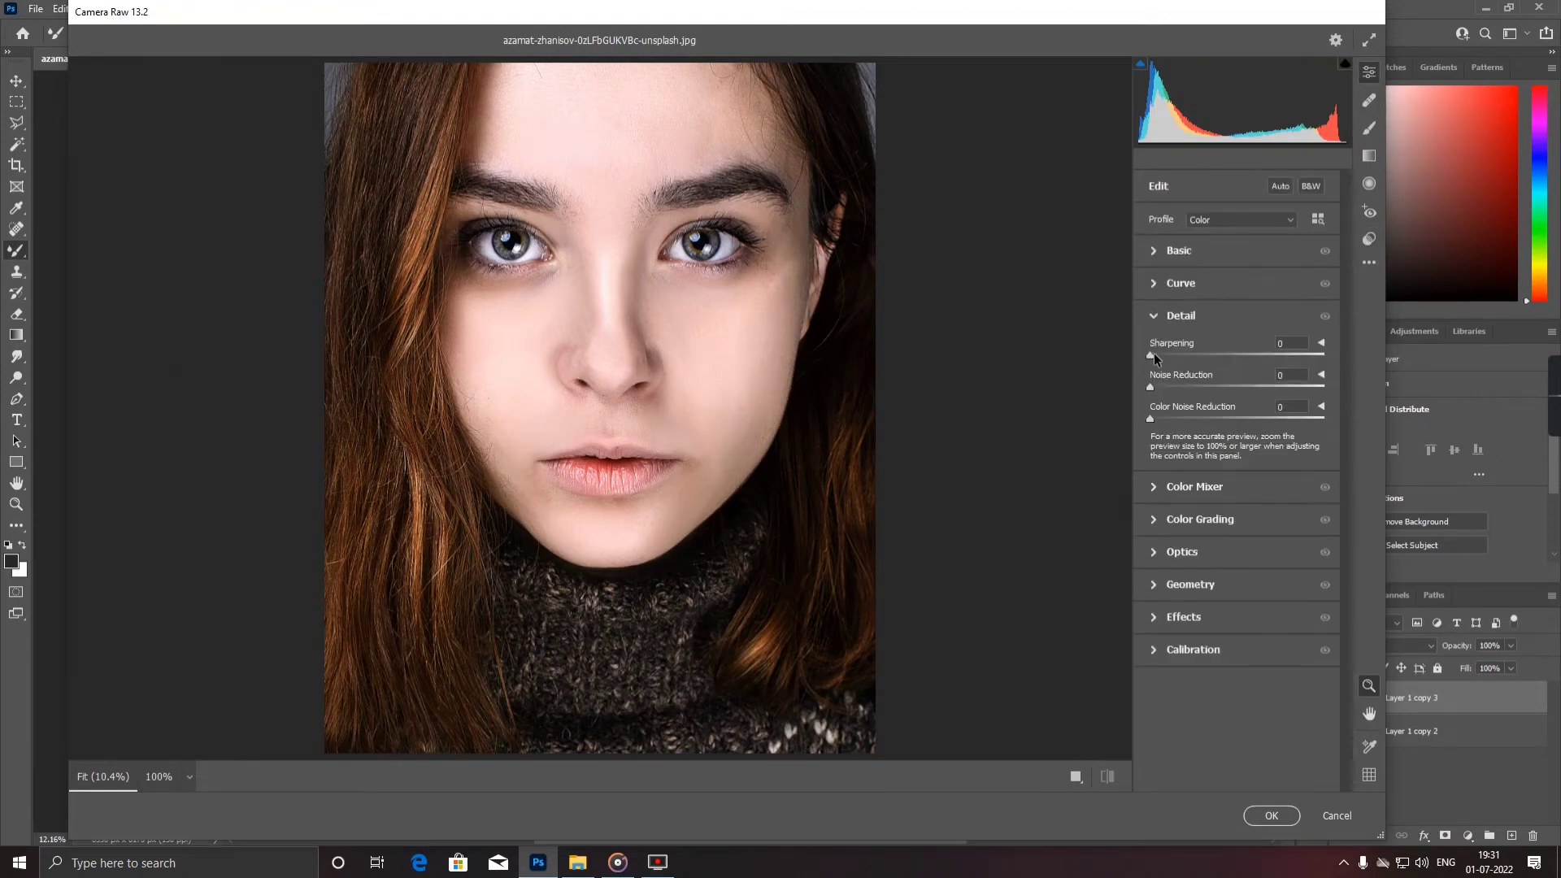
left_click_drag(1153, 353, 1164, 354)
left_click(655, 325)
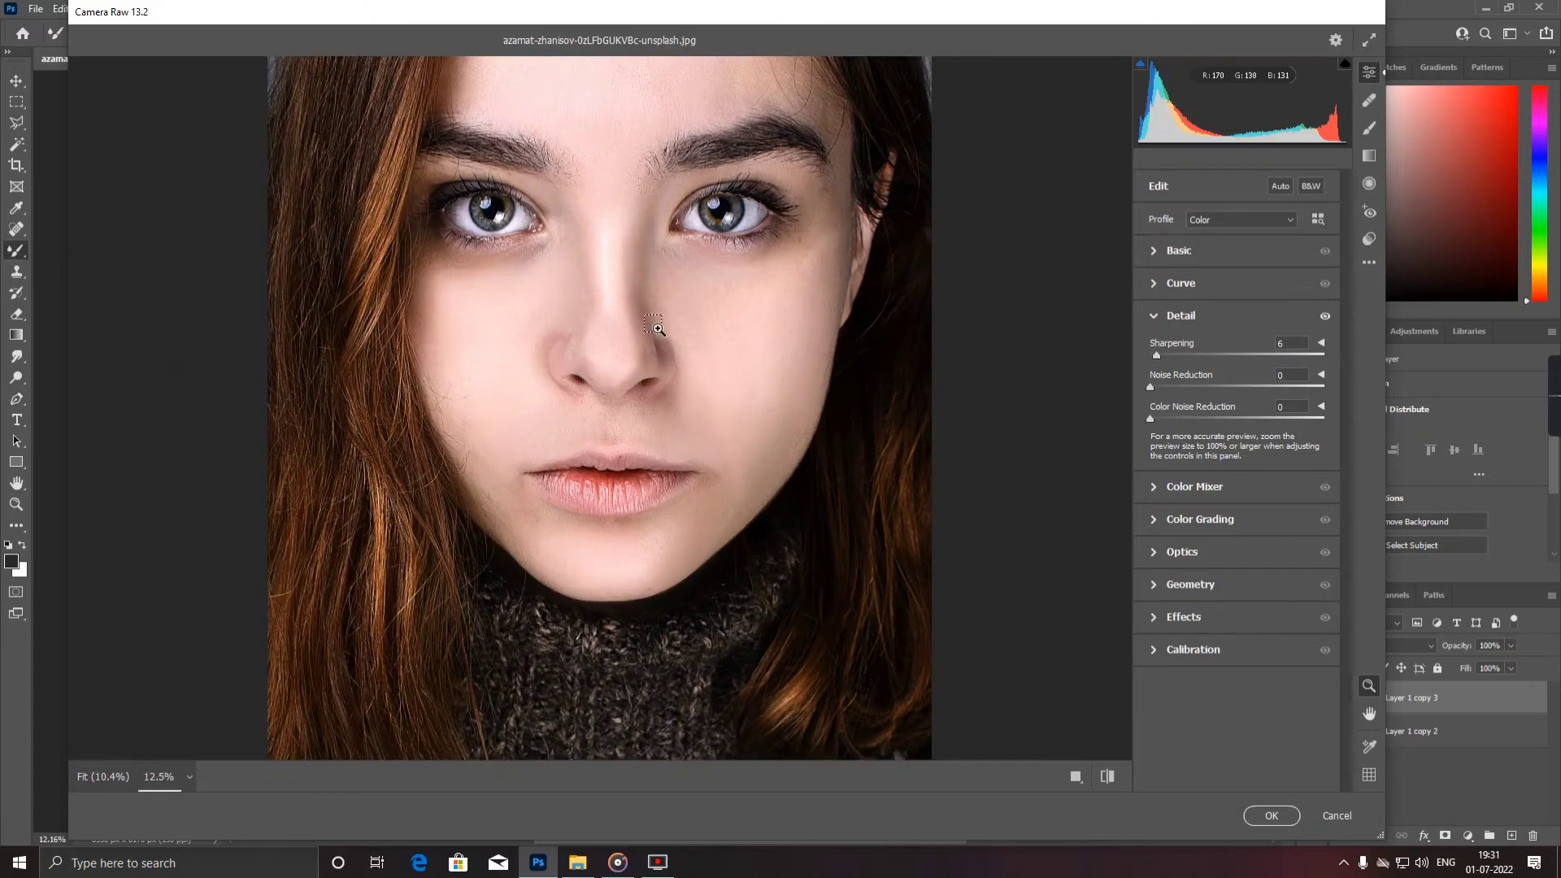
scroll(654, 325, "up", 2)
scroll(634, 303, "down", 3)
scroll(634, 303, "up", 3)
scroll(635, 303, "down", 1)
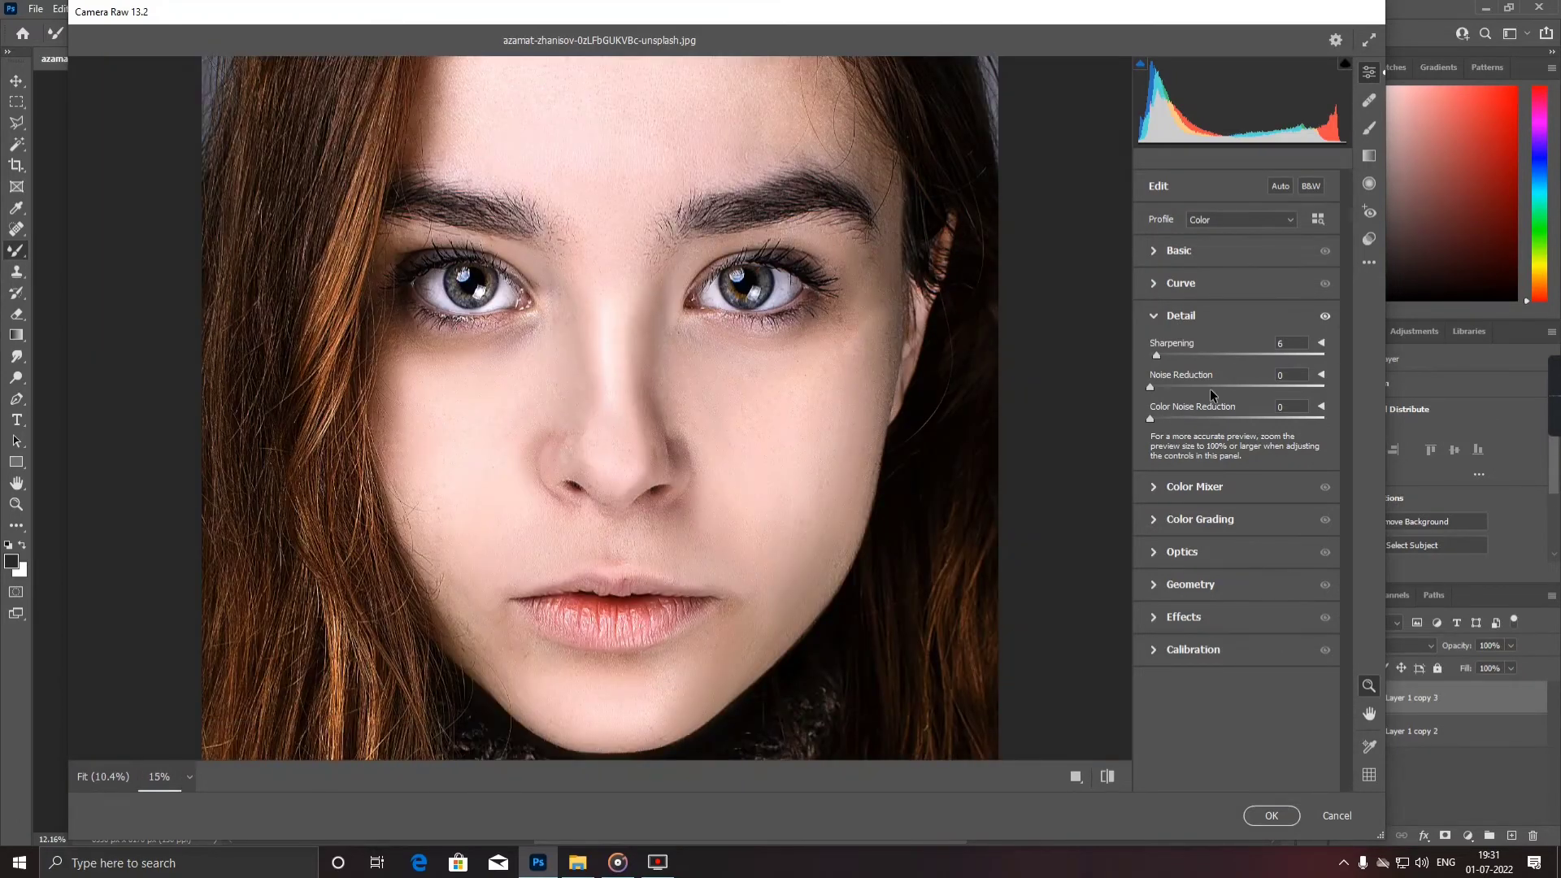
left_click(1200, 386)
left_click_drag(1267, 386, 1282, 387)
scroll(672, 418, "down", 4)
scroll(638, 394, "up", 6)
scroll(619, 402, "down", 6)
scroll(607, 463, "up", 1)
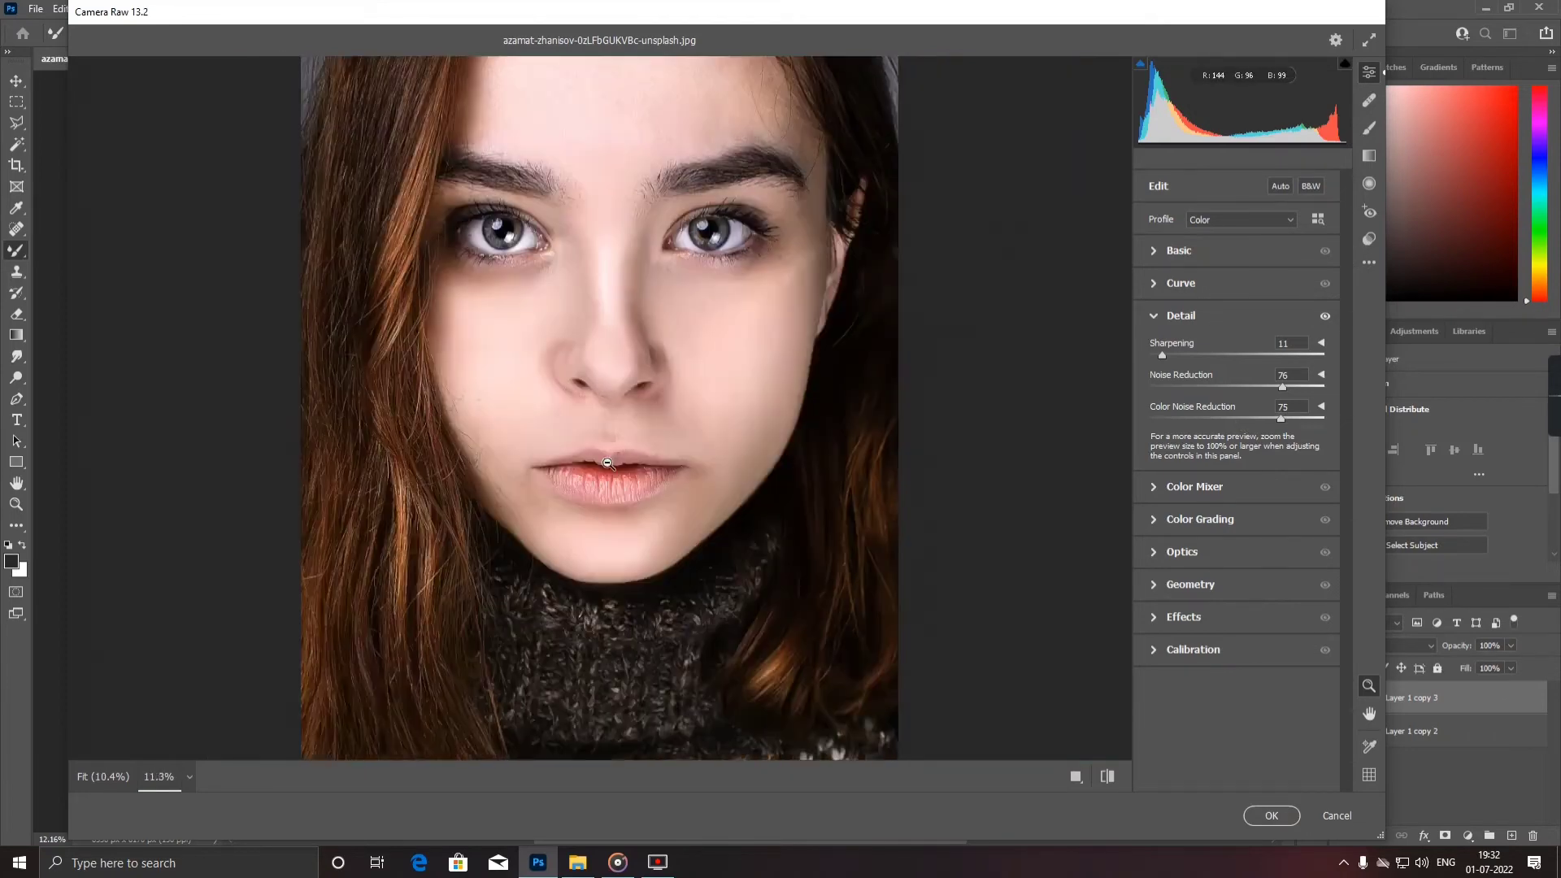
scroll(607, 462, "up", 3)
- Set texture to -20 and clarity to -13, and apply the Camera Raw Filter
left_click(1179, 250)
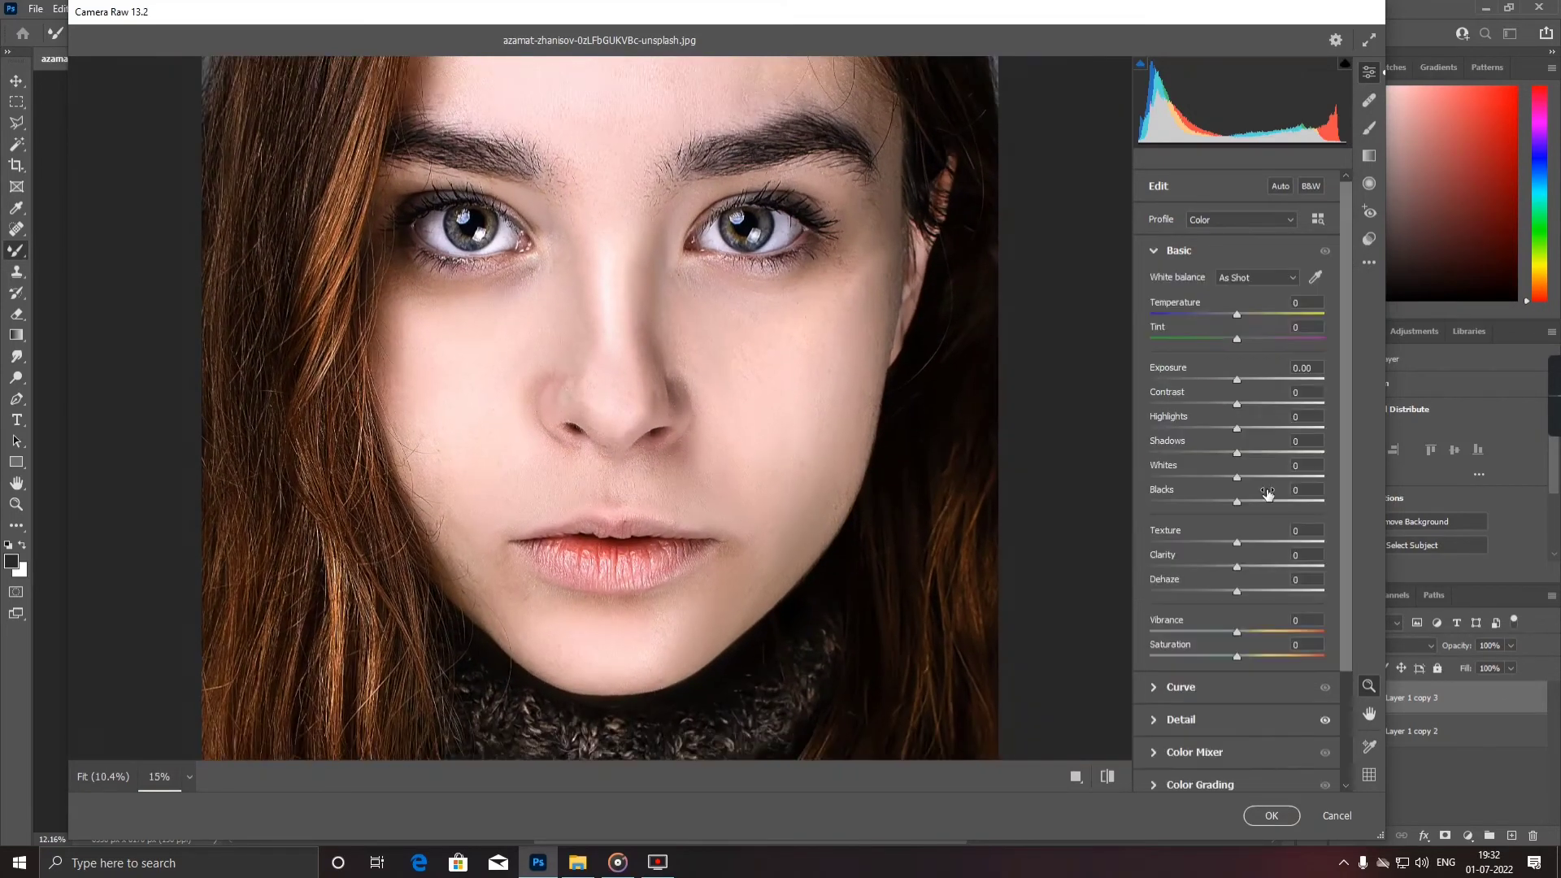
left_click_drag(1236, 566, 1220, 542)
scroll(695, 371, "down", 2)
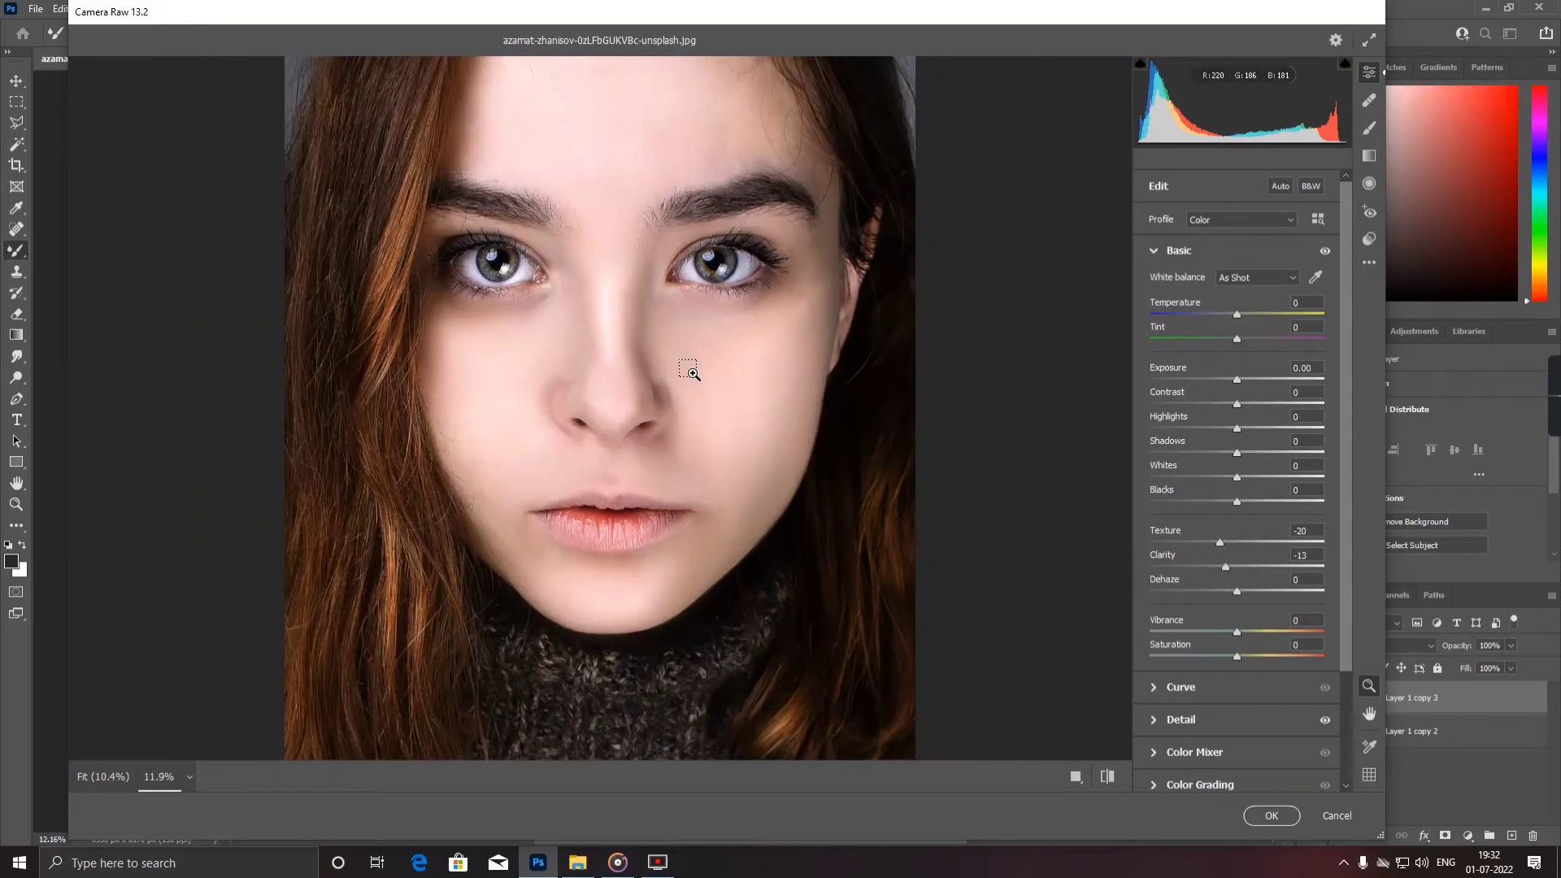
scroll(701, 371, "down", 1)
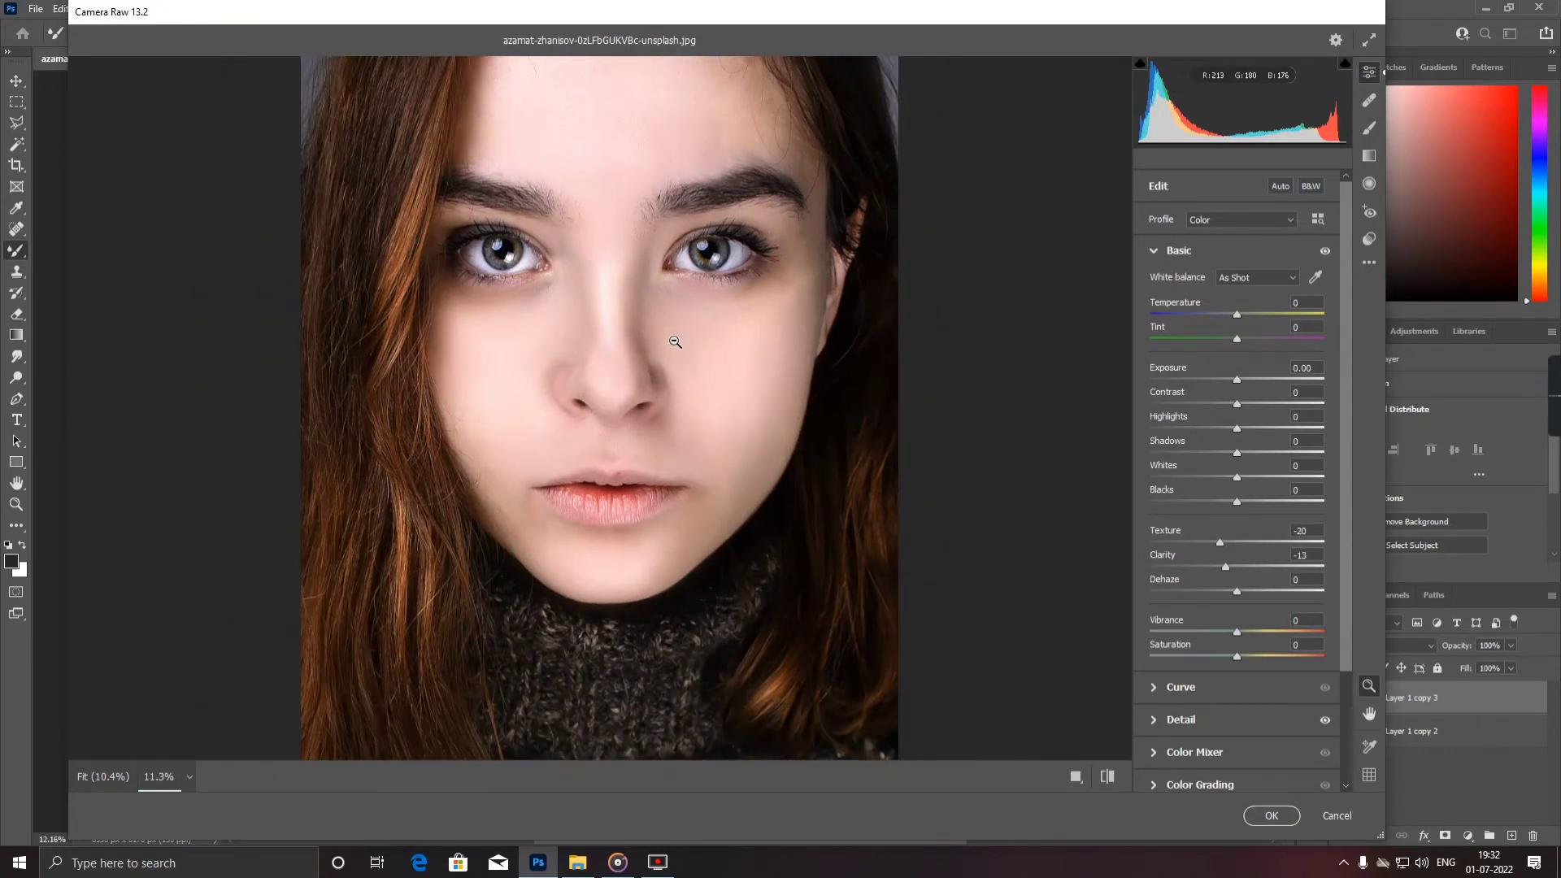
scroll(673, 339, "up", 1)
left_click(1271, 816)
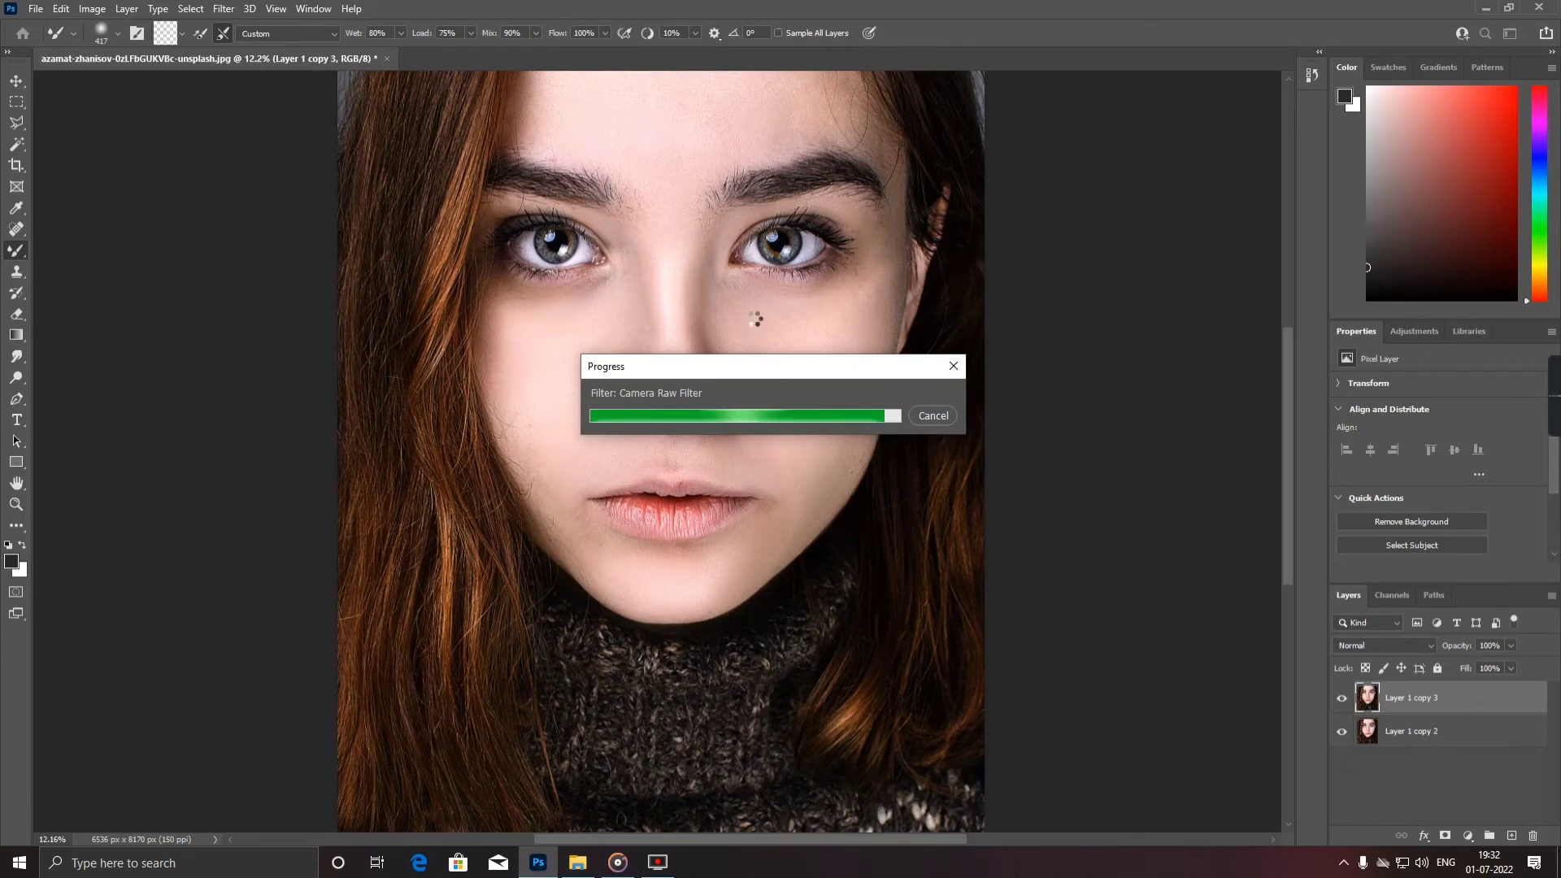
- Merge Layer 1 copy 3 and Layer 1 copy 2 into one layer
scroll(704, 369, "up", 2)
scroll(680, 405, "down", 3)
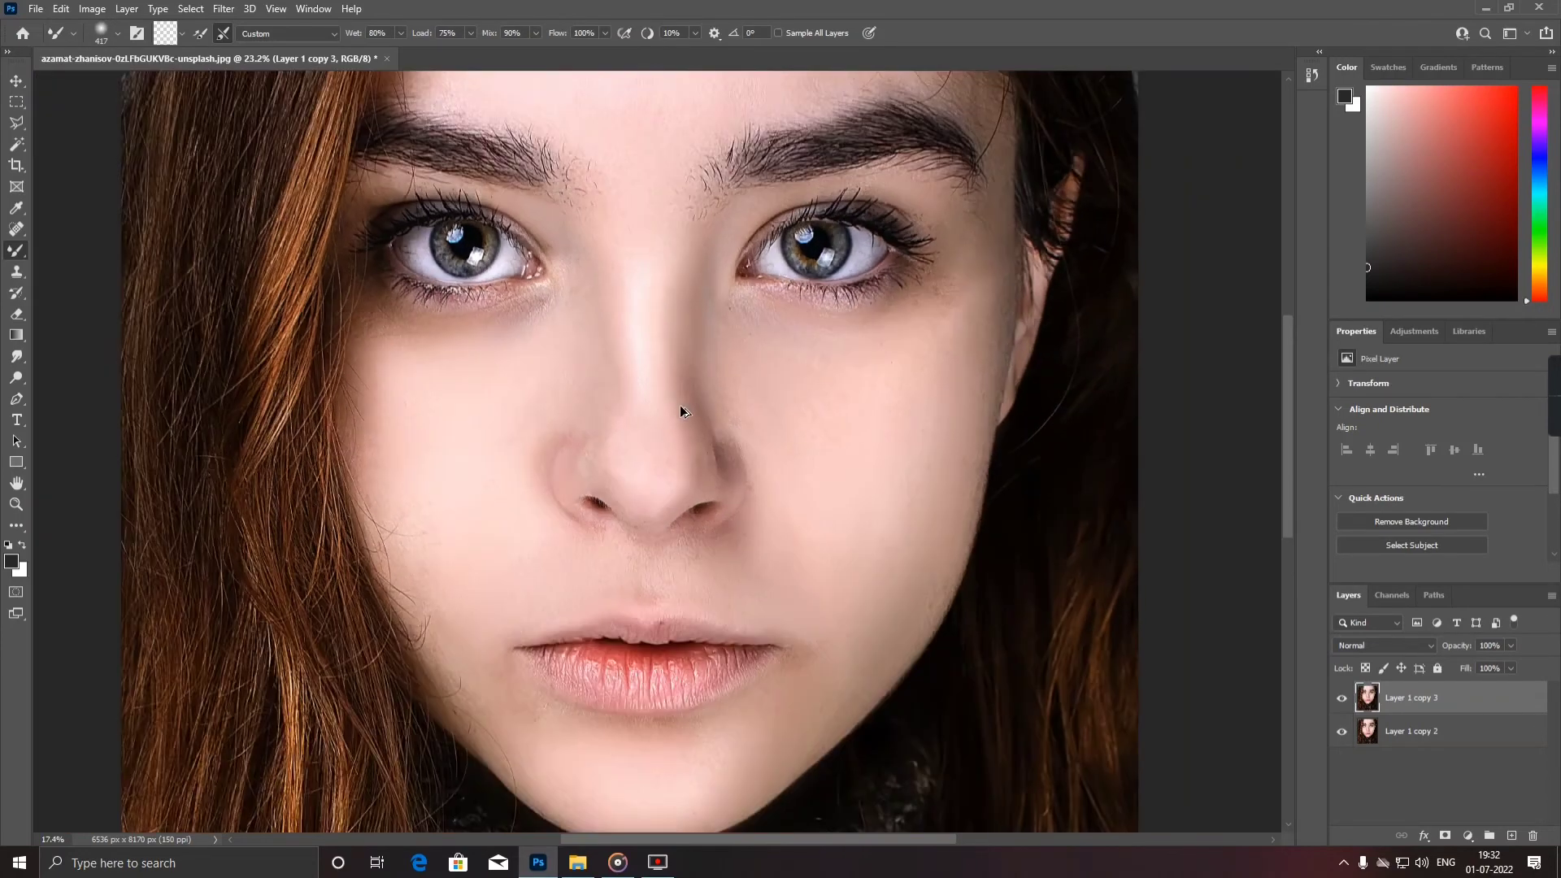
scroll(675, 410, "up", 1)
scroll(674, 415, "up", 1)
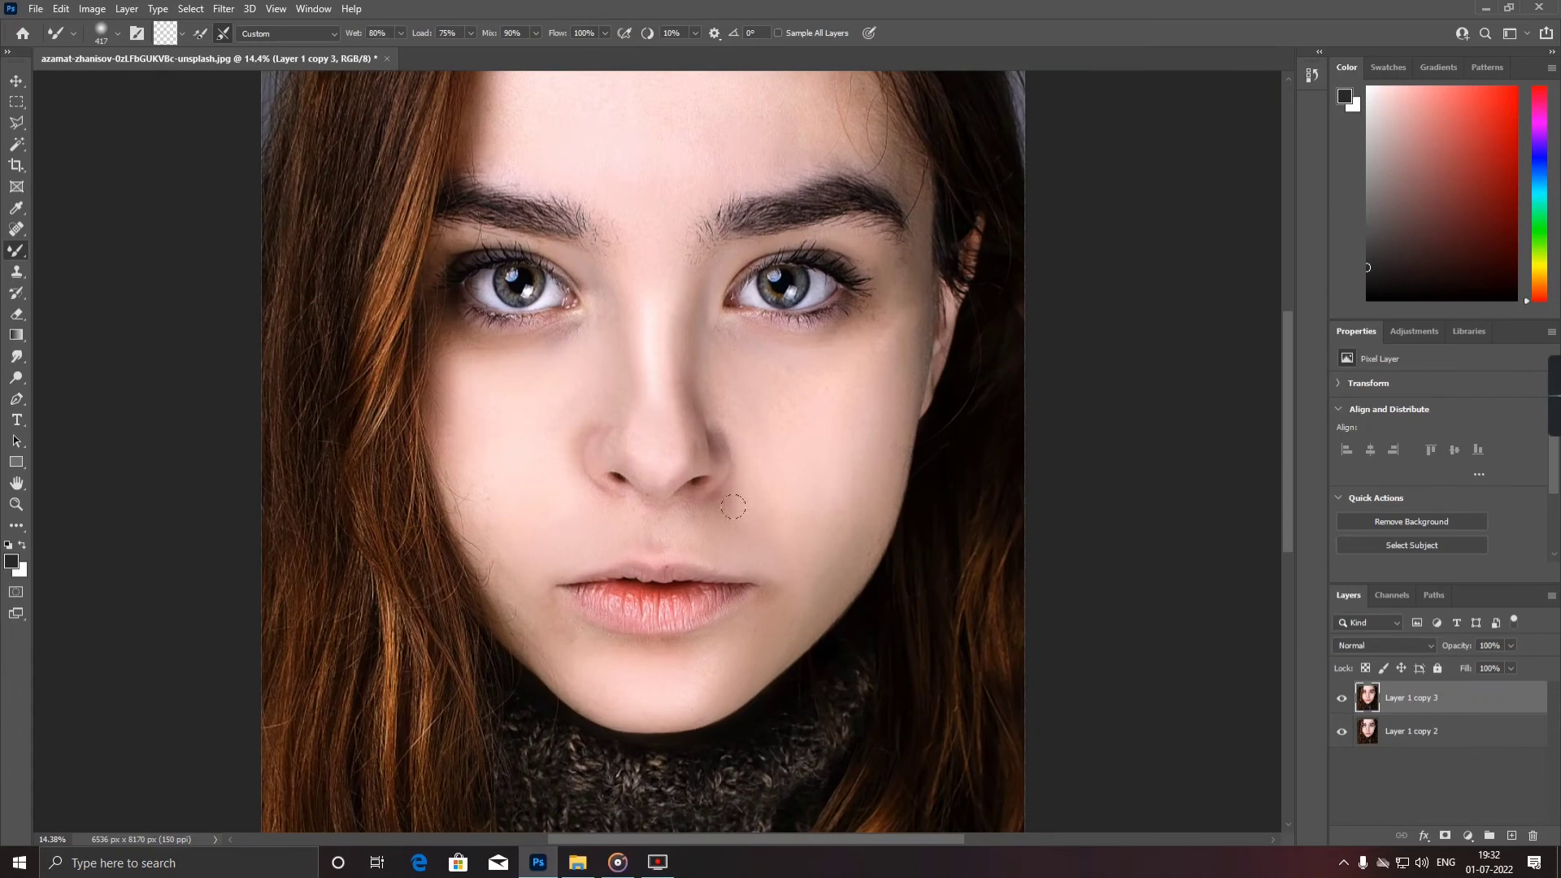
scroll(712, 496, "down", 2)
scroll(712, 496, "up", 1)
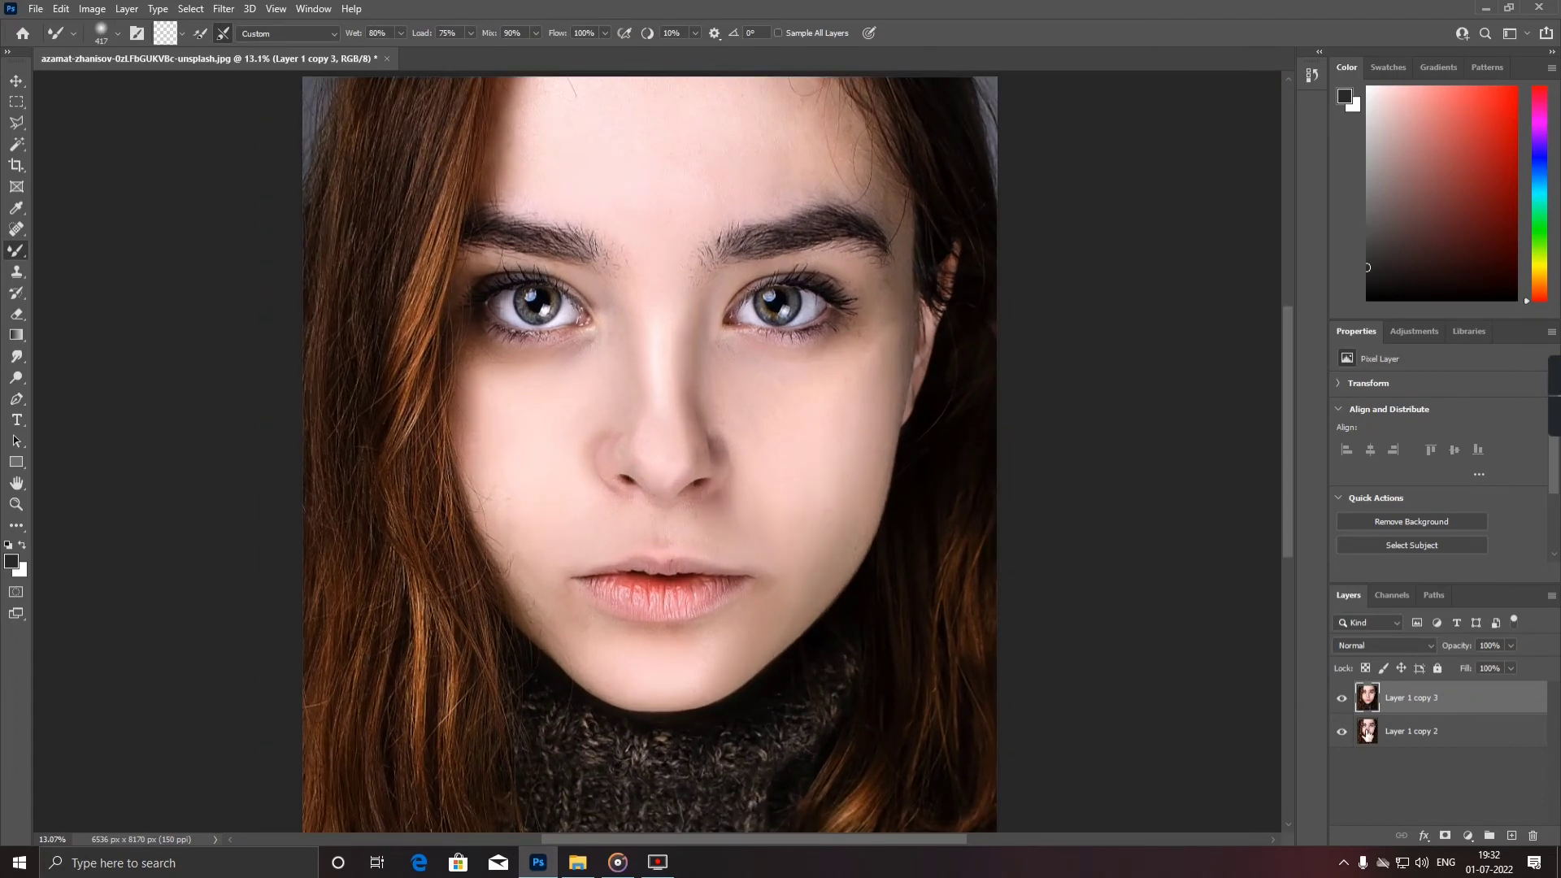
right_click(1421, 743)
left_click(1432, 525)
scroll(681, 307, "up", 3)
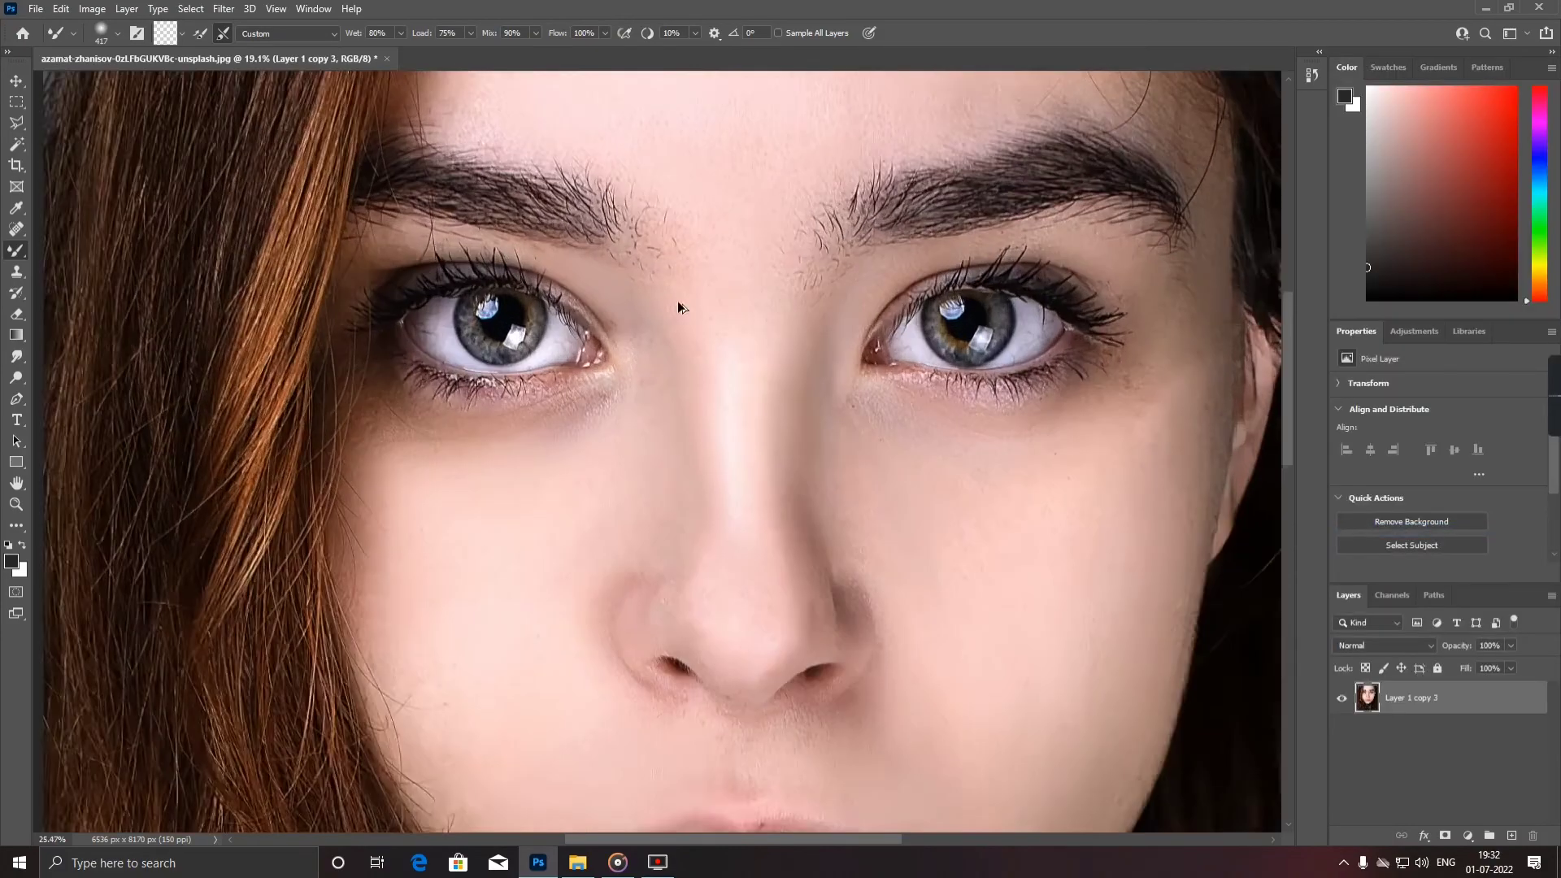
scroll(732, 285, "up", 1)
scroll(813, 309, "down", 5)
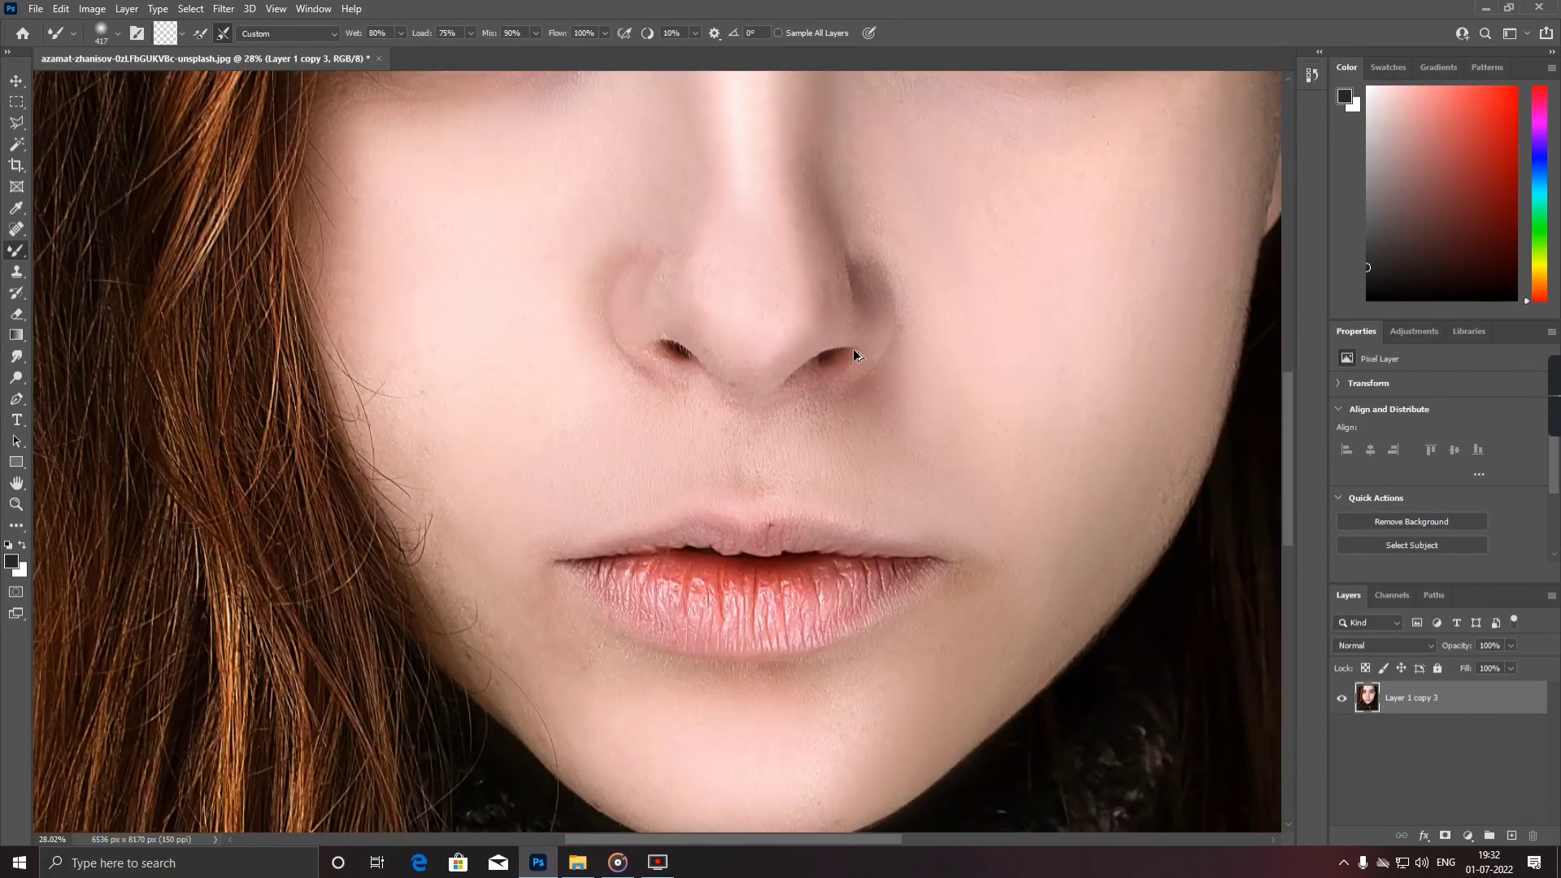
scroll(852, 349, "down", 9)
scroll(720, 363, "up", 3)
scroll(666, 359, "down", 1)
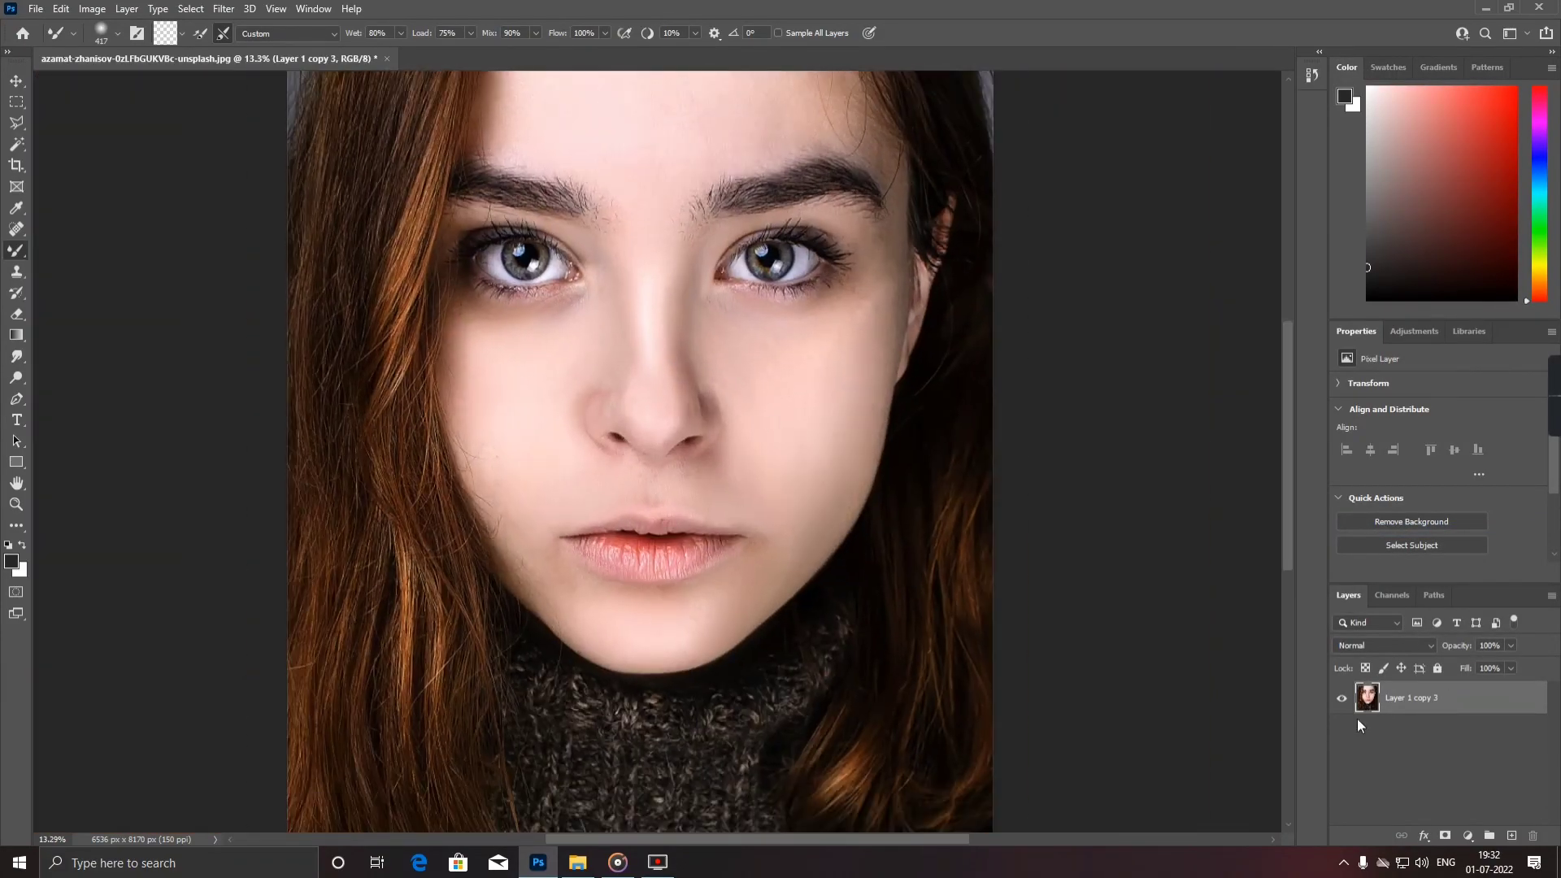